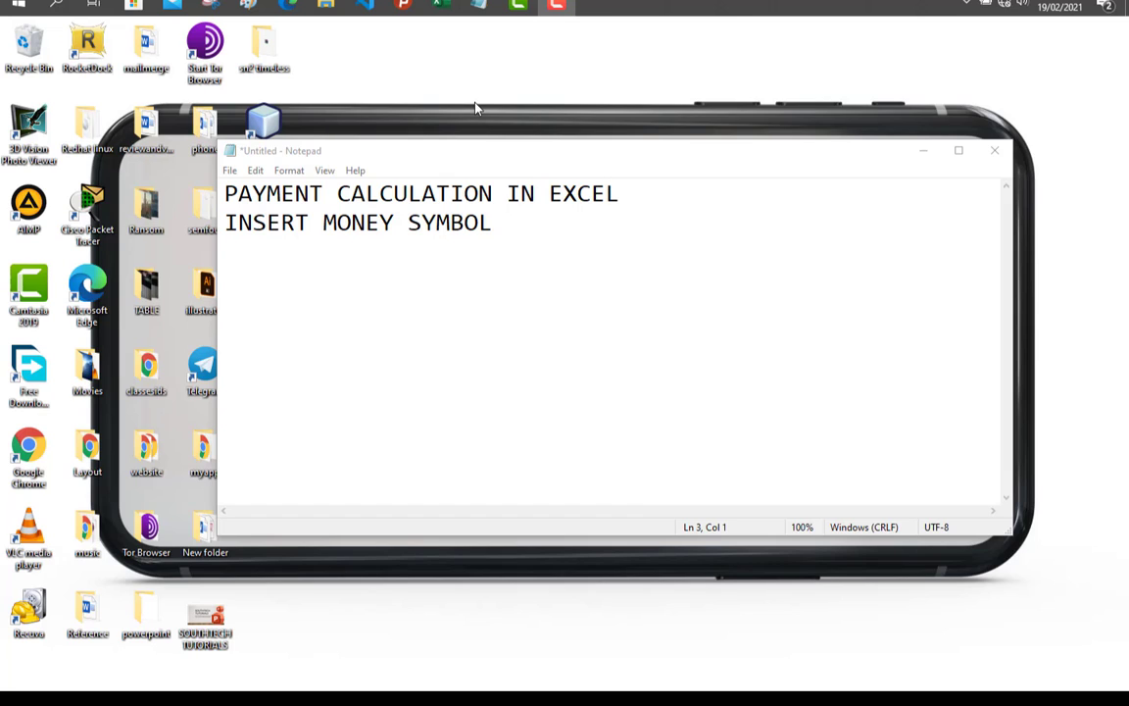
Step: Switch to the Excel workbook Book1 and merge and center the shopping list title across A1:D1
click(438, 10)
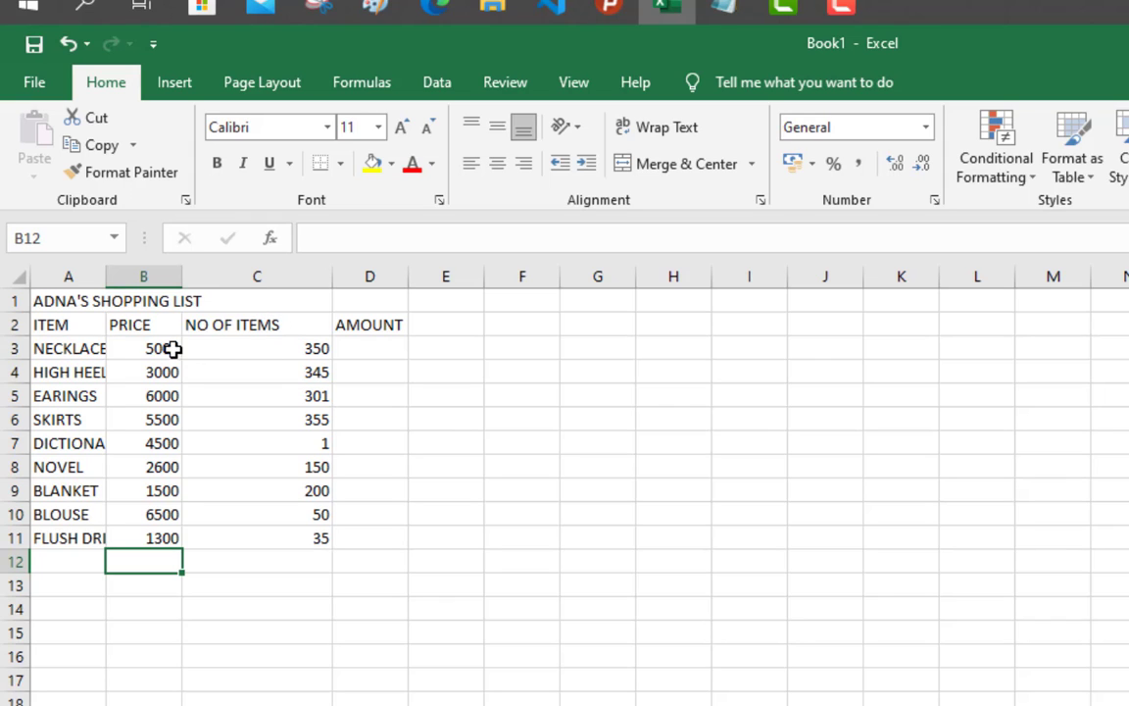
click(90, 351)
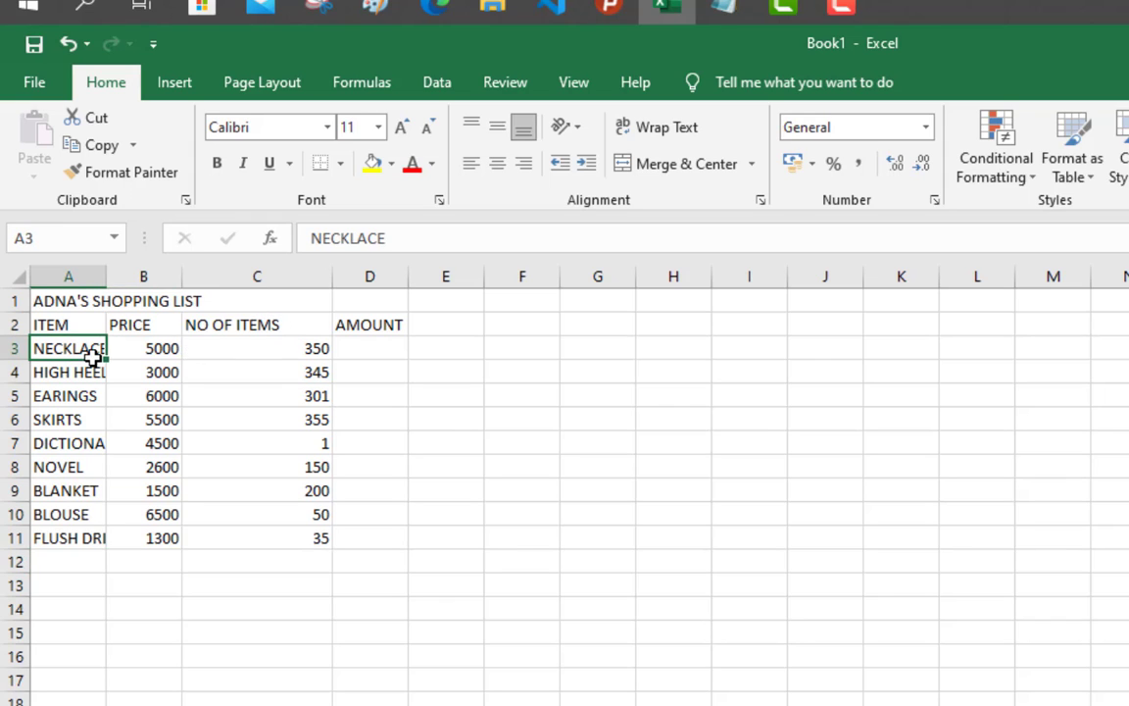
click(91, 306)
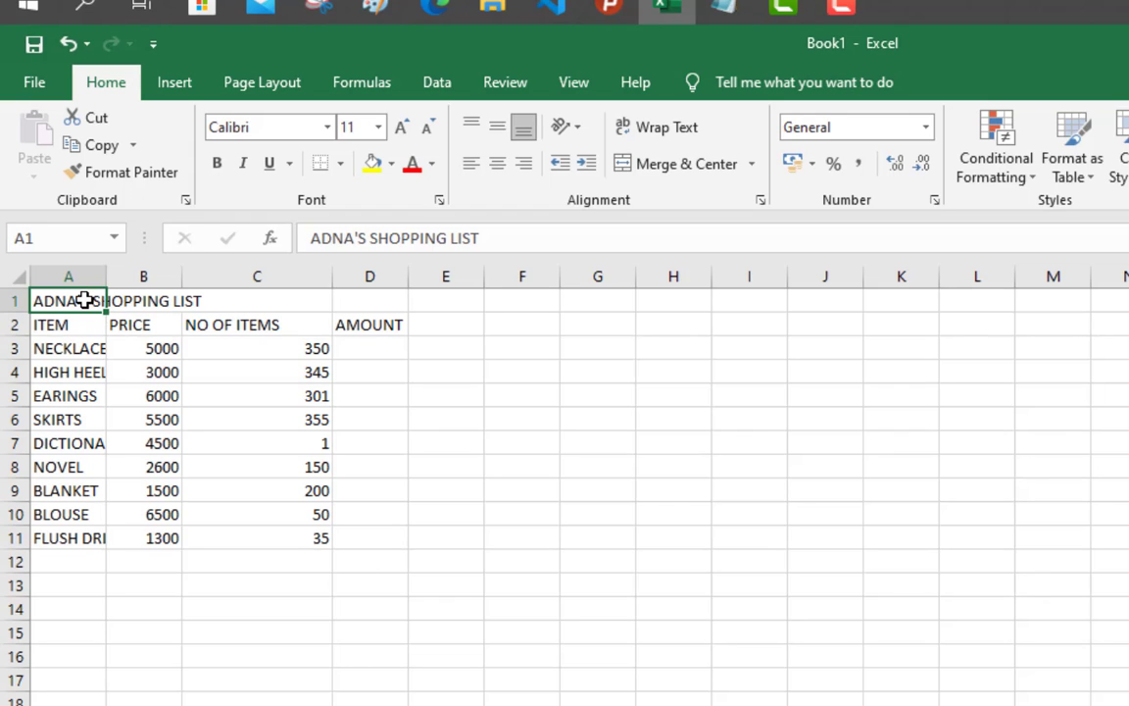
drag(76, 297, 348, 304)
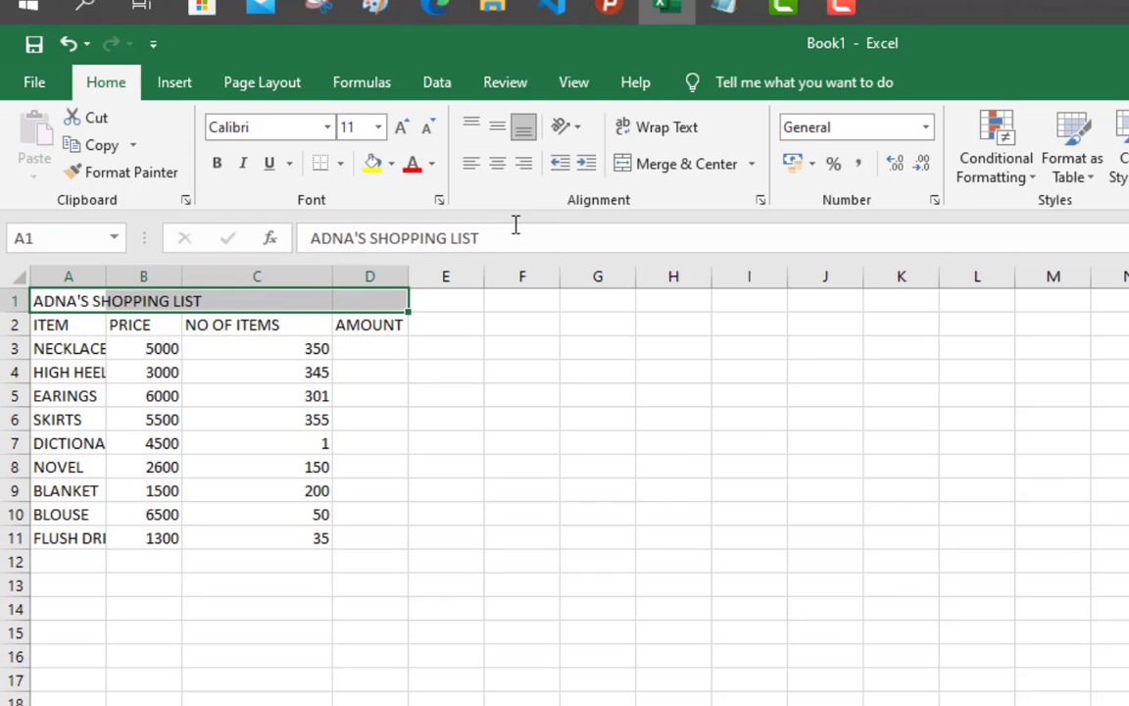
click(686, 165)
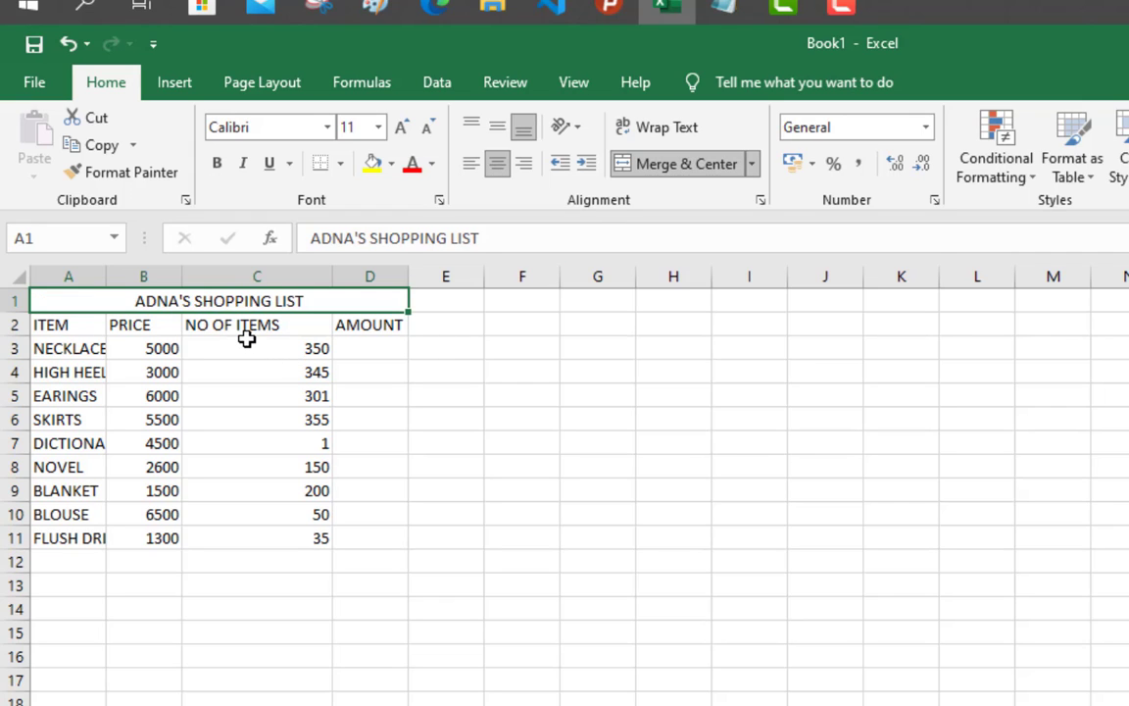
Step: Widen column A to fit the full item names, and widen the PRICE column slightly
click(88, 347)
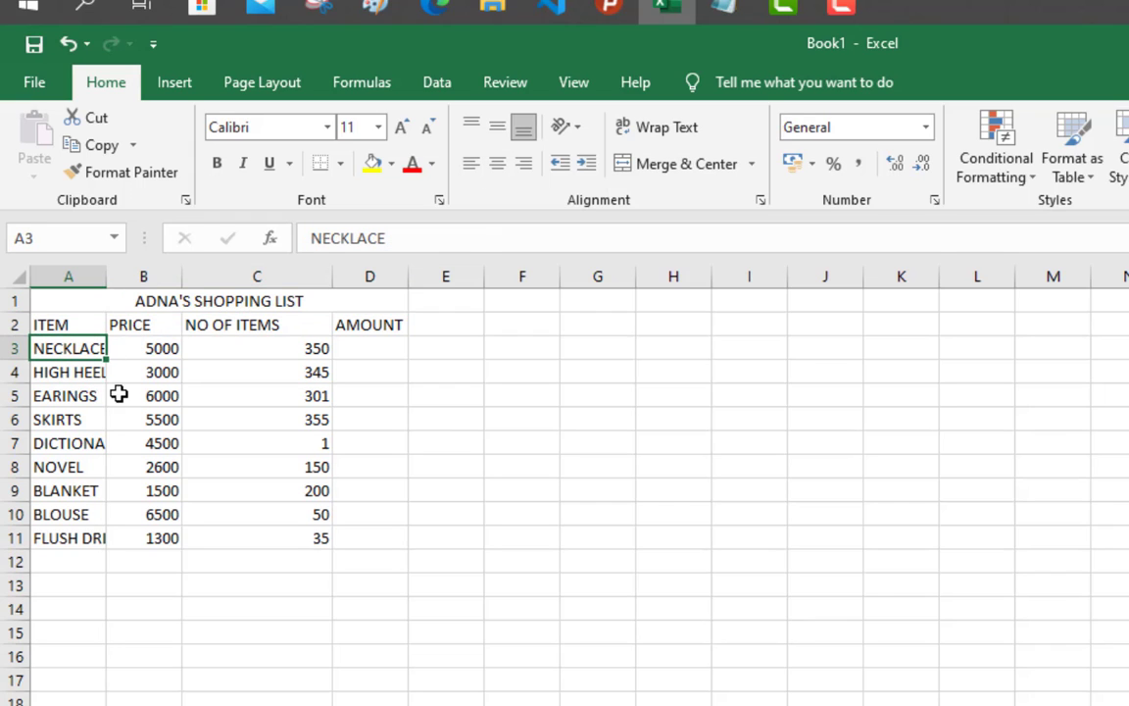
click(96, 372)
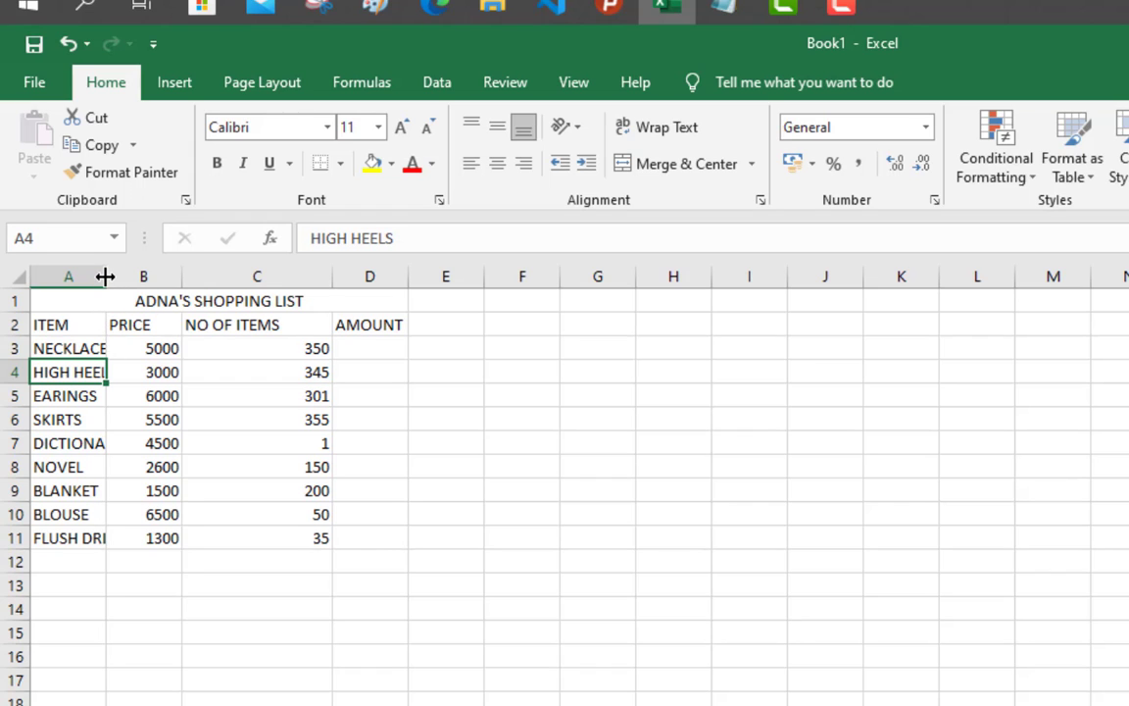
drag(105, 275, 129, 275)
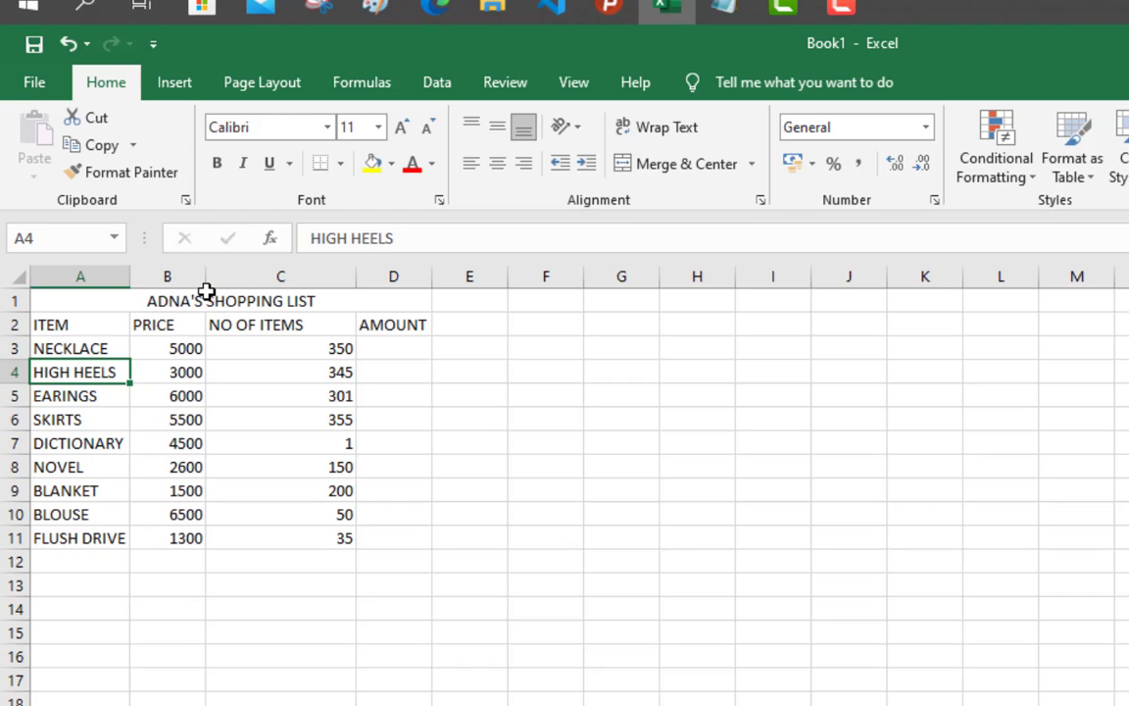
drag(207, 277, 239, 276)
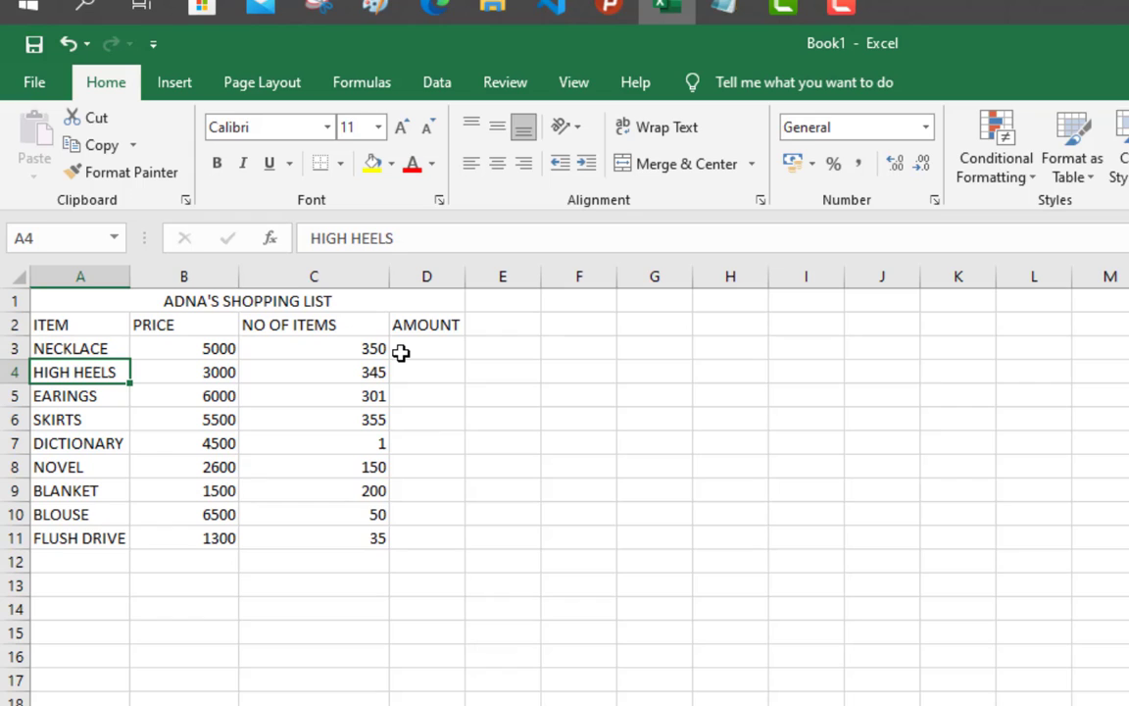
Step: Make the merged shopping list title bold and increase its font size to 24
click(343, 300)
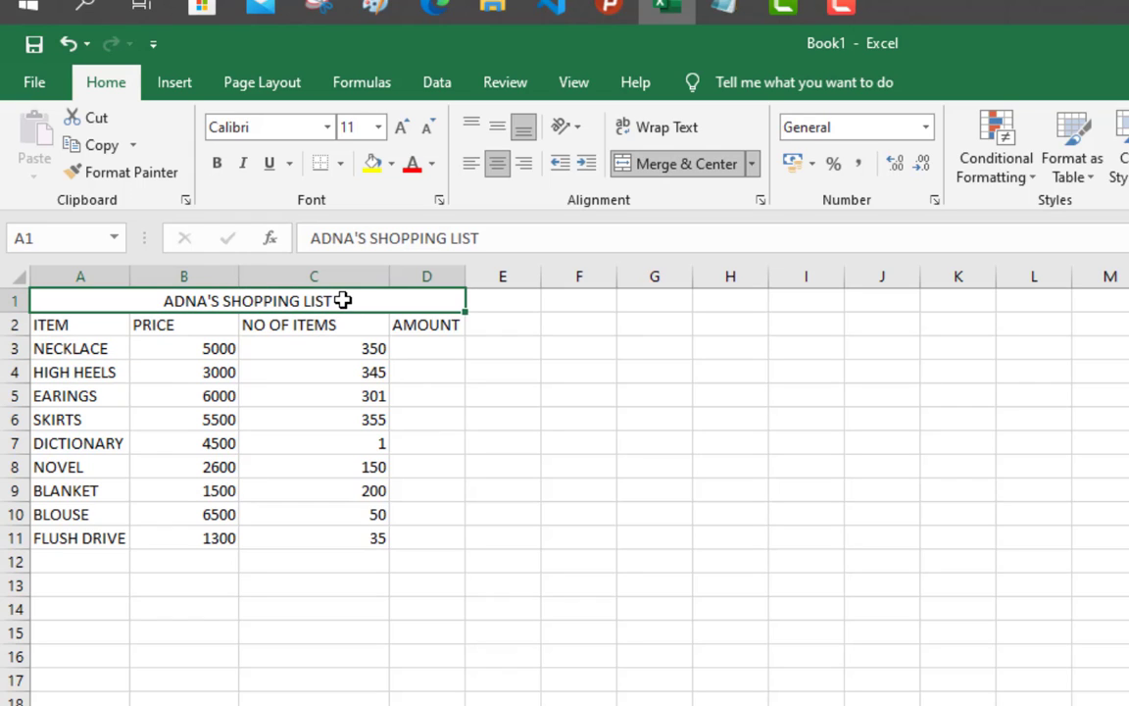
click(216, 165)
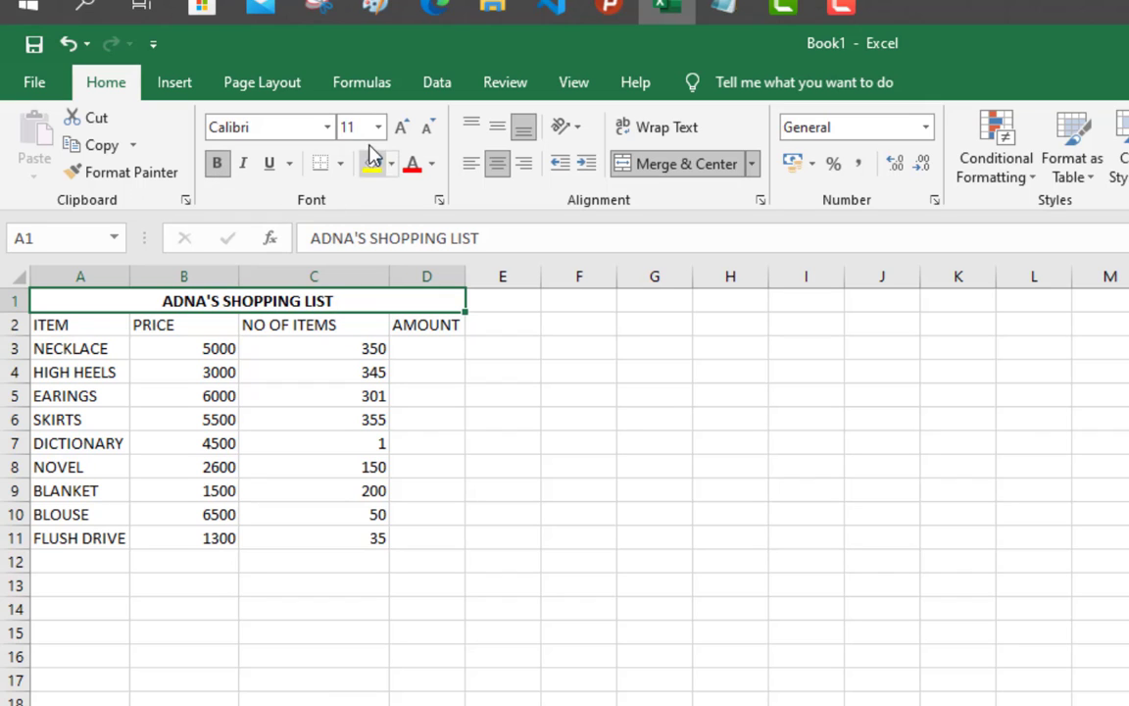
click(403, 129)
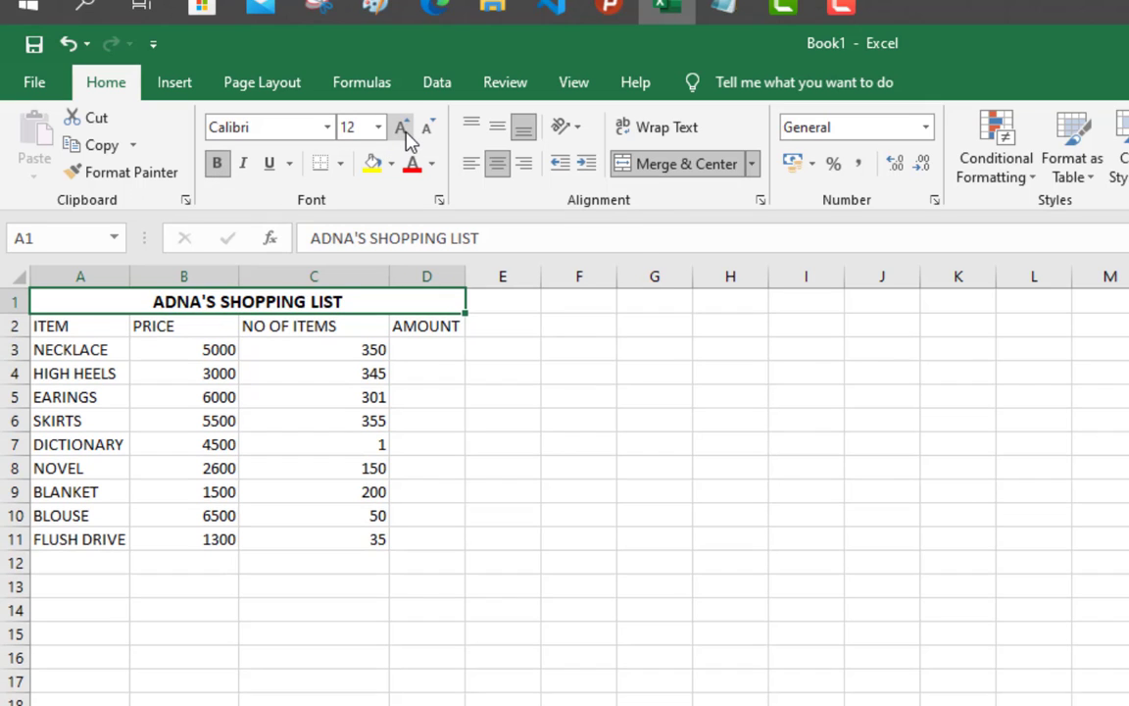
click(404, 130)
click(403, 130)
click(404, 130)
click(403, 130)
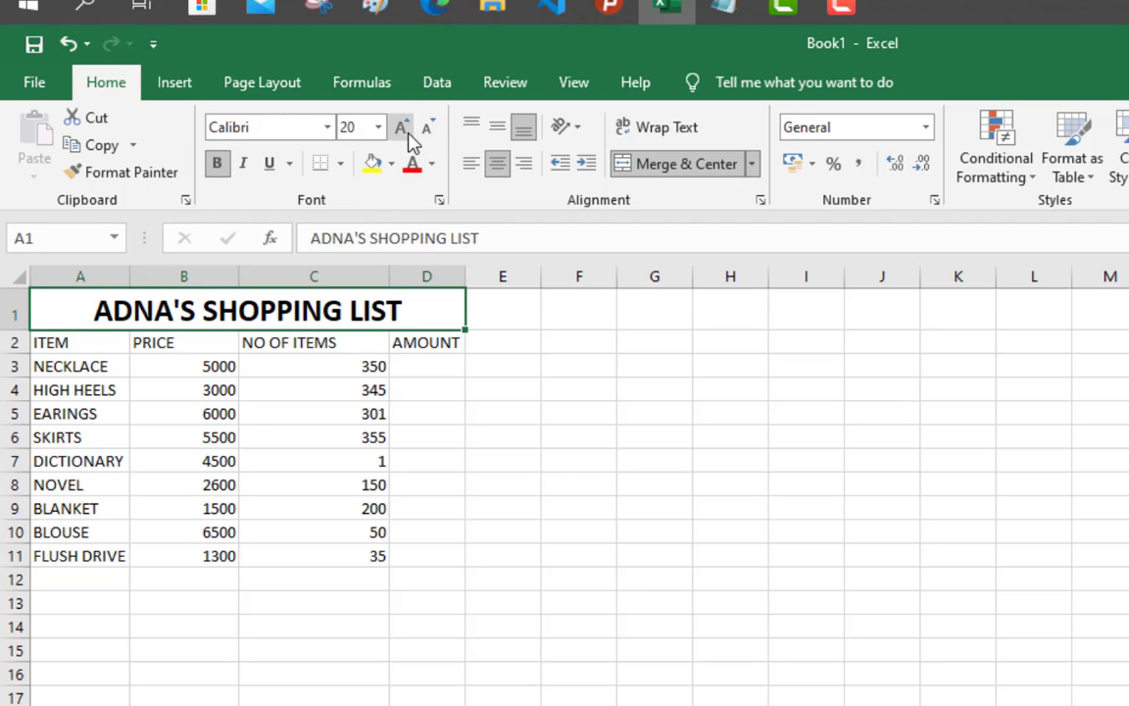
click(403, 130)
click(404, 130)
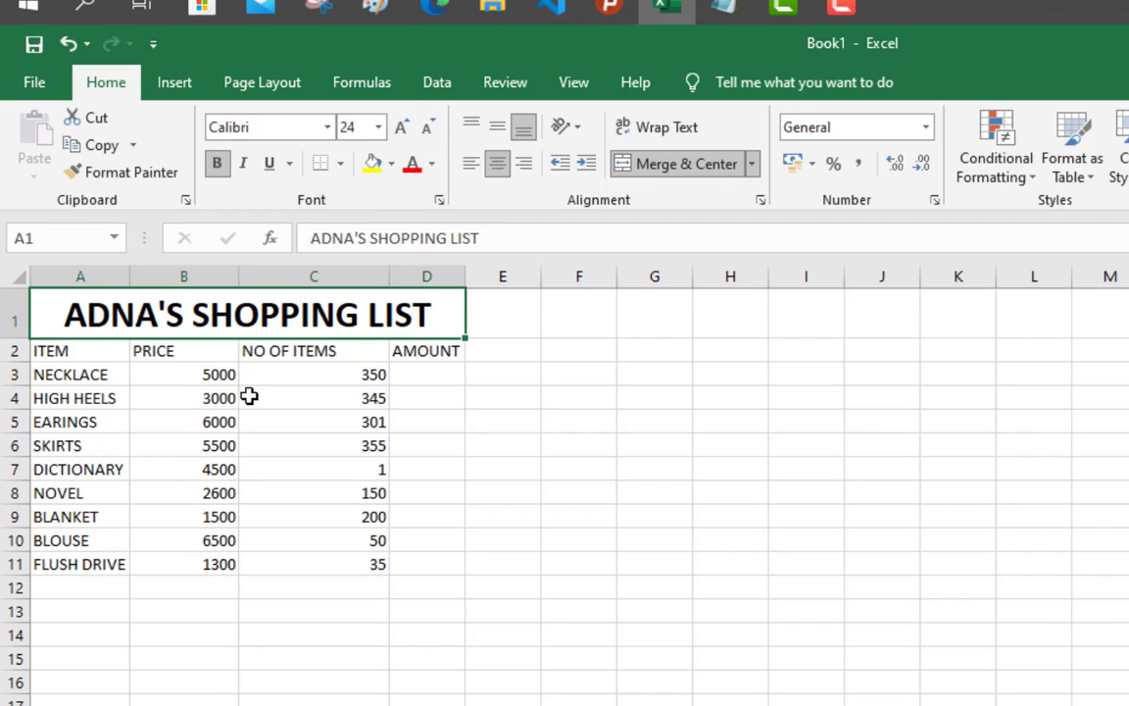
Step: Make the column headings in A2:D2 bold and set their font size to 15
click(83, 349)
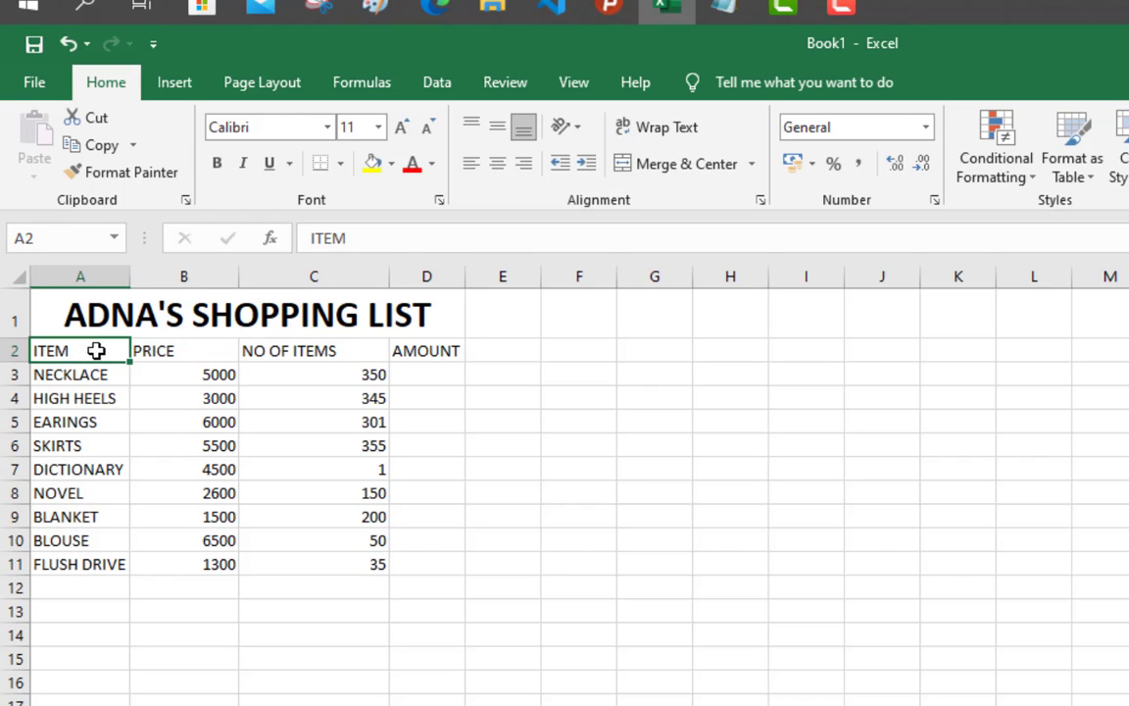
drag(96, 350, 406, 351)
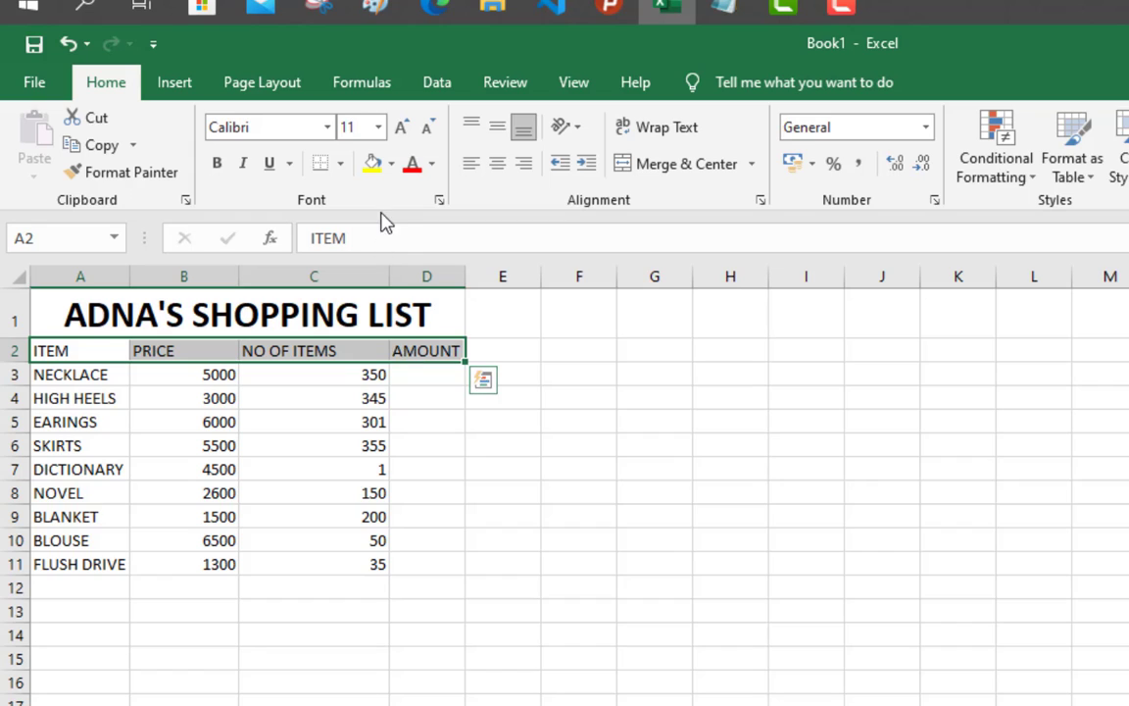
click(217, 163)
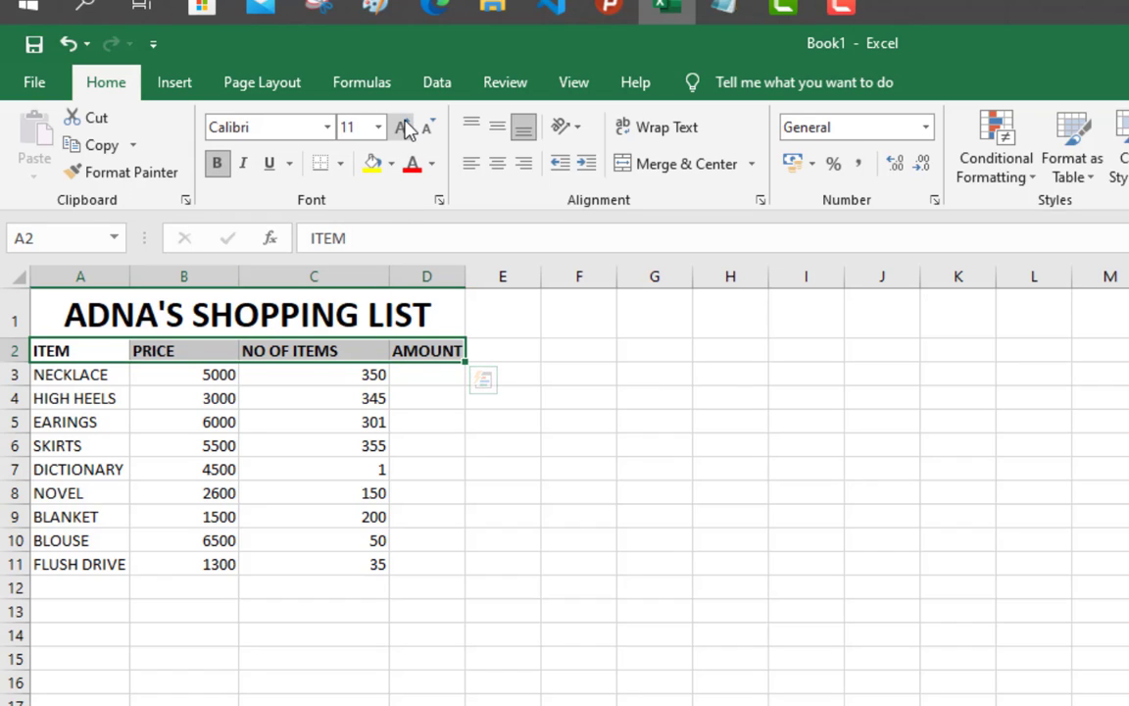
click(404, 127)
click(404, 127)
click(404, 127)
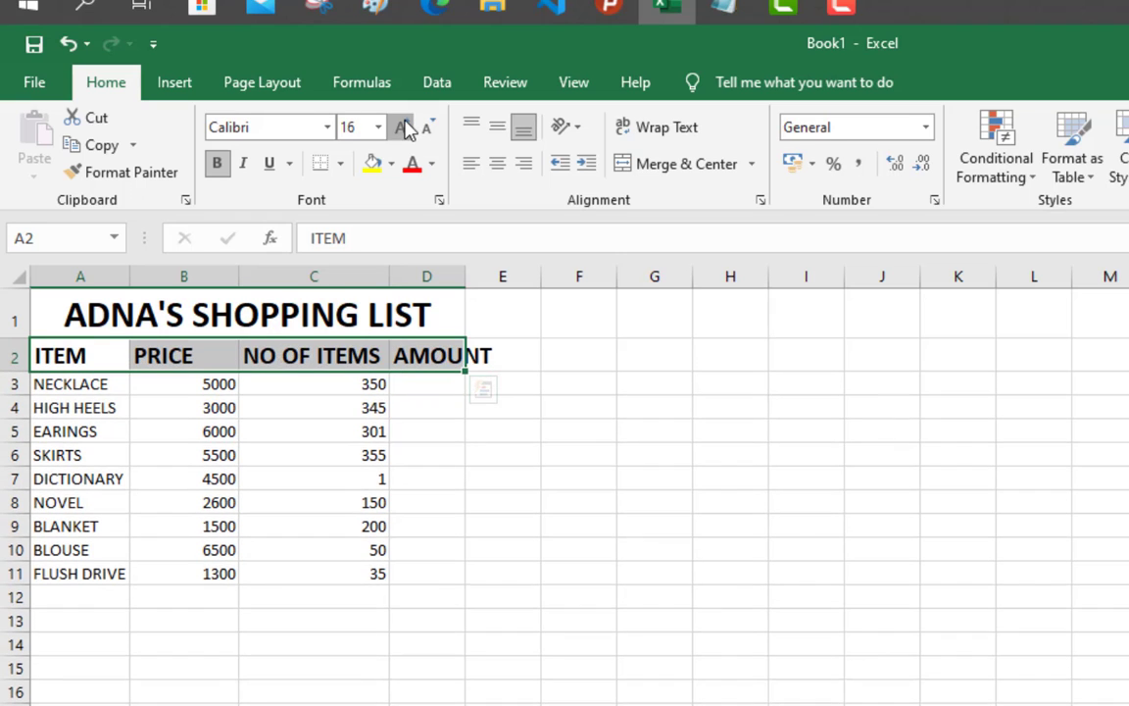
click(404, 127)
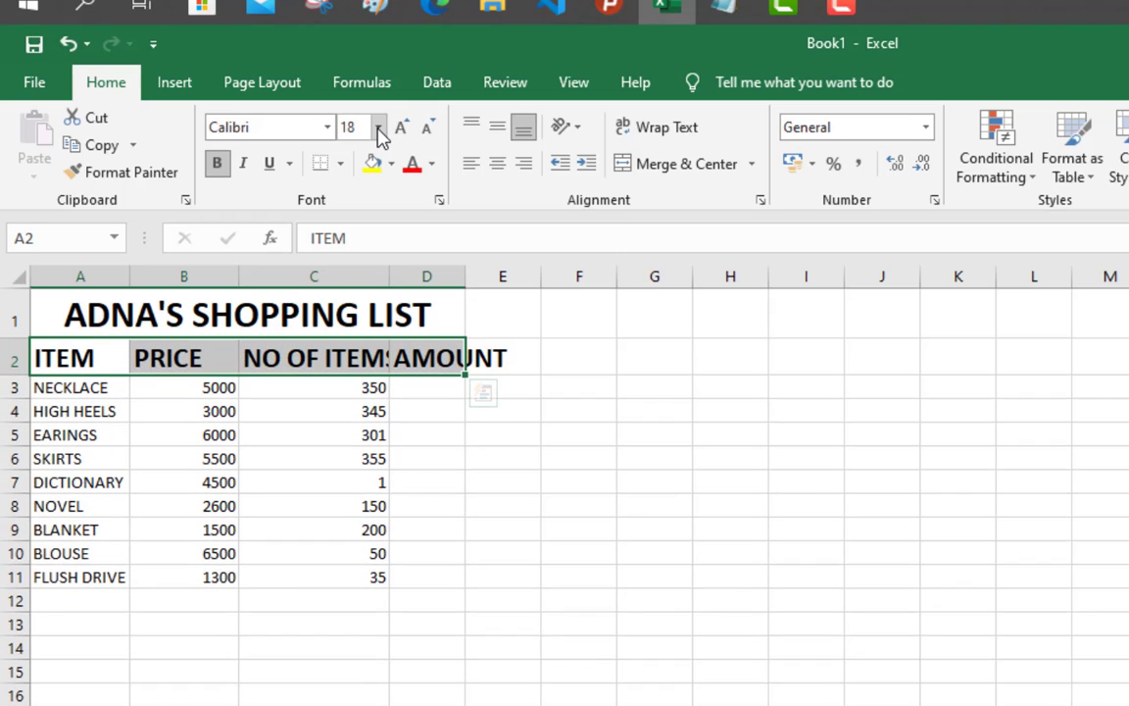
click(376, 127)
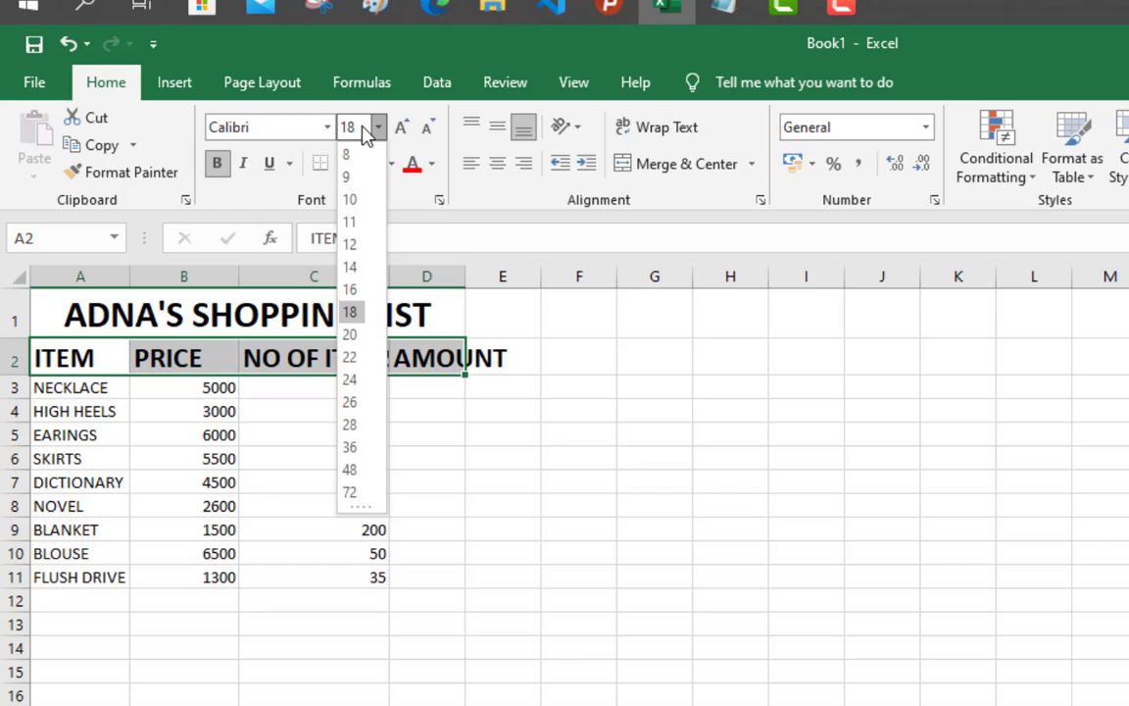
text(15)
key(Return)
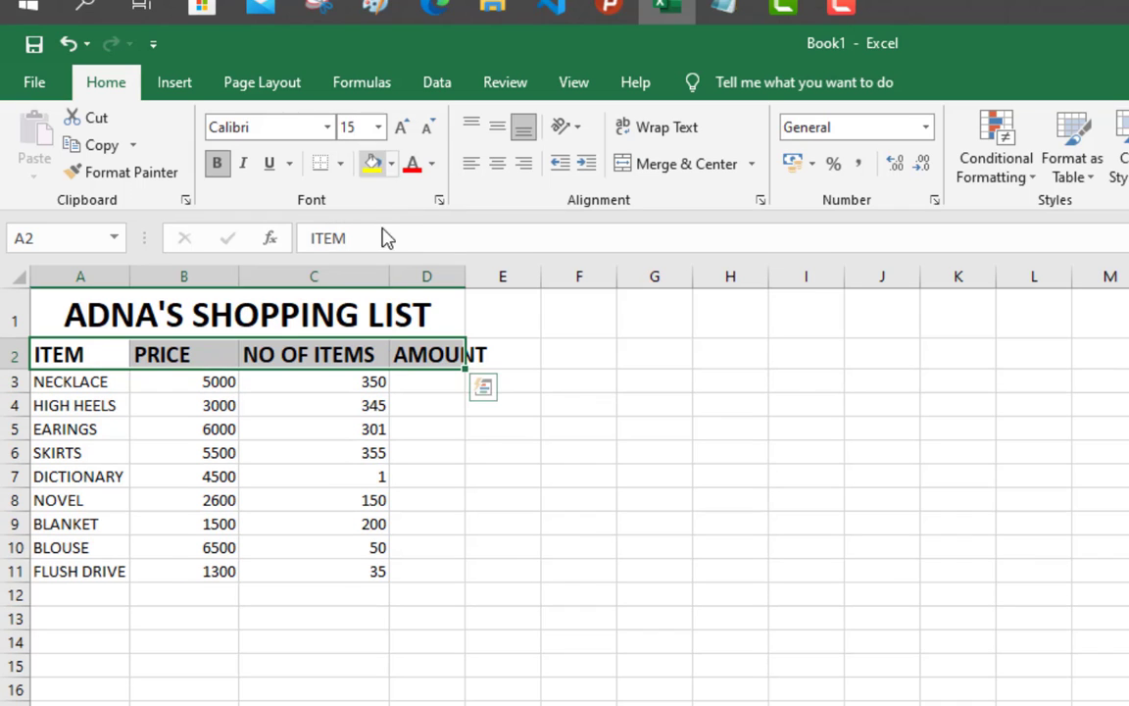
Step: Widen column D so that the AMOUNT heading fits inside its cell
click(411, 400)
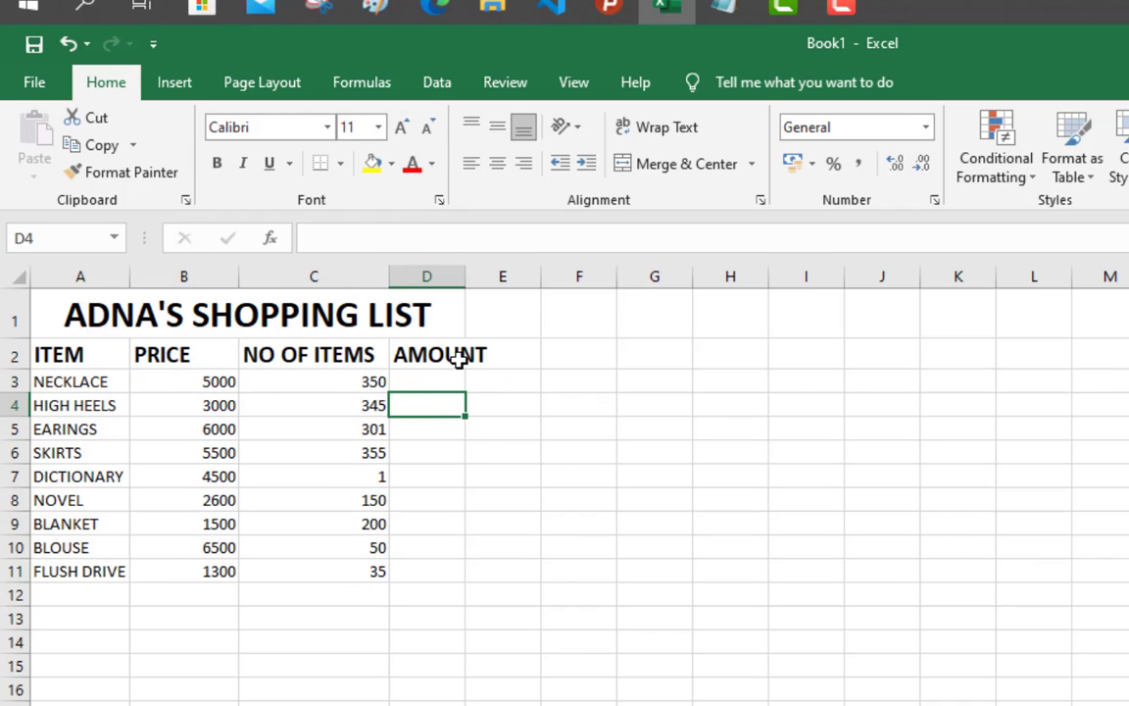
click(450, 374)
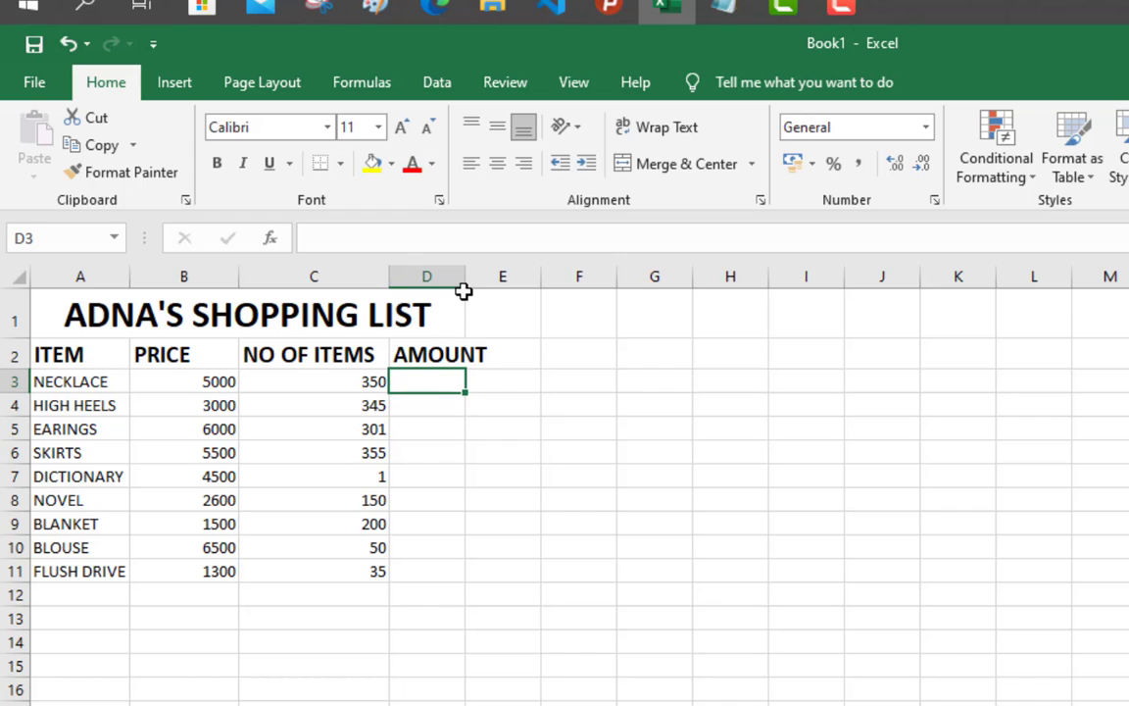
drag(464, 269, 491, 271)
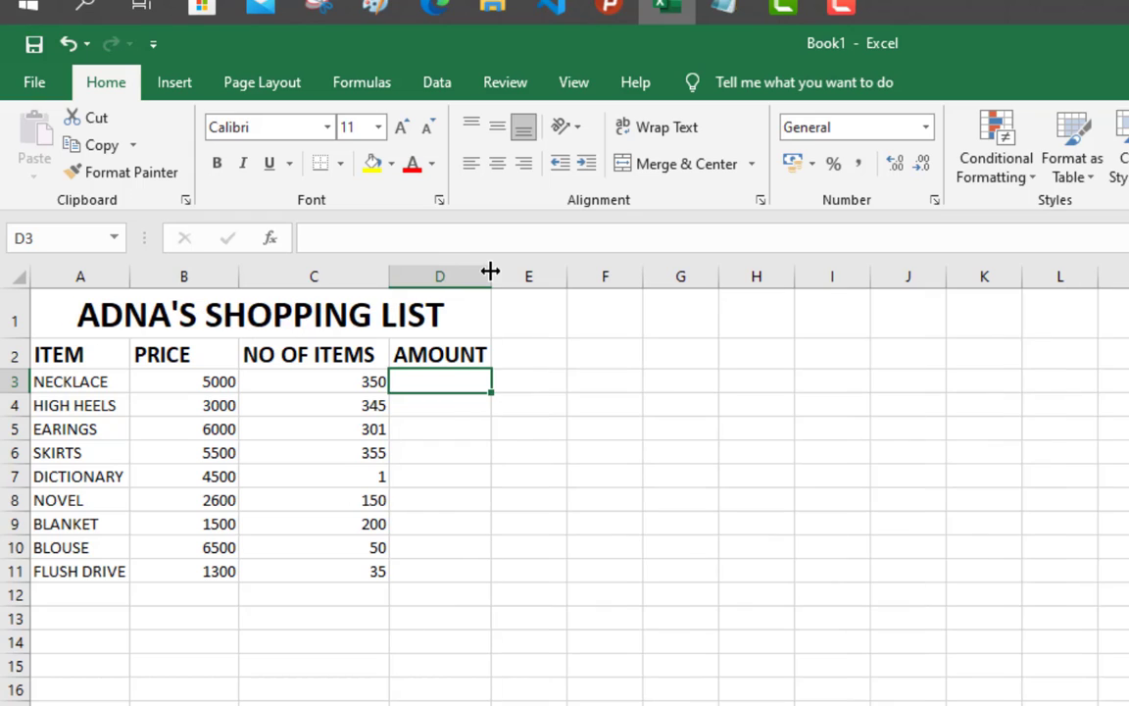
Step: Examine the PRICE and NO OF ITEMS values of the first few items in rows 3 to 6
click(439, 428)
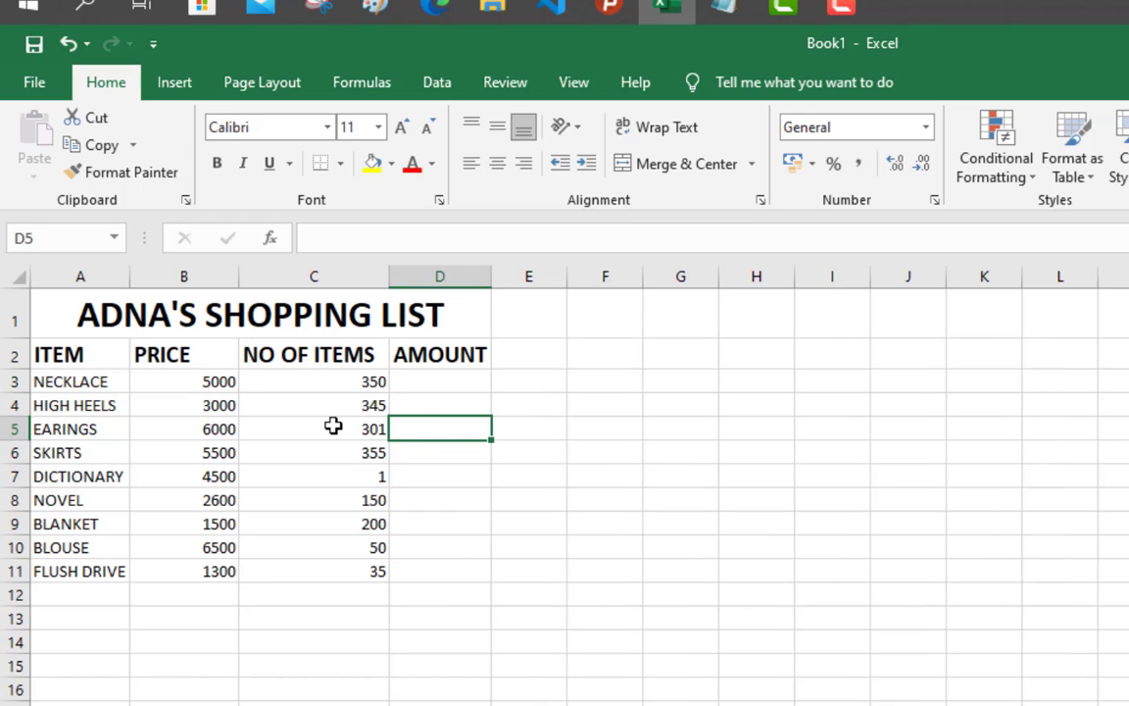
click(171, 389)
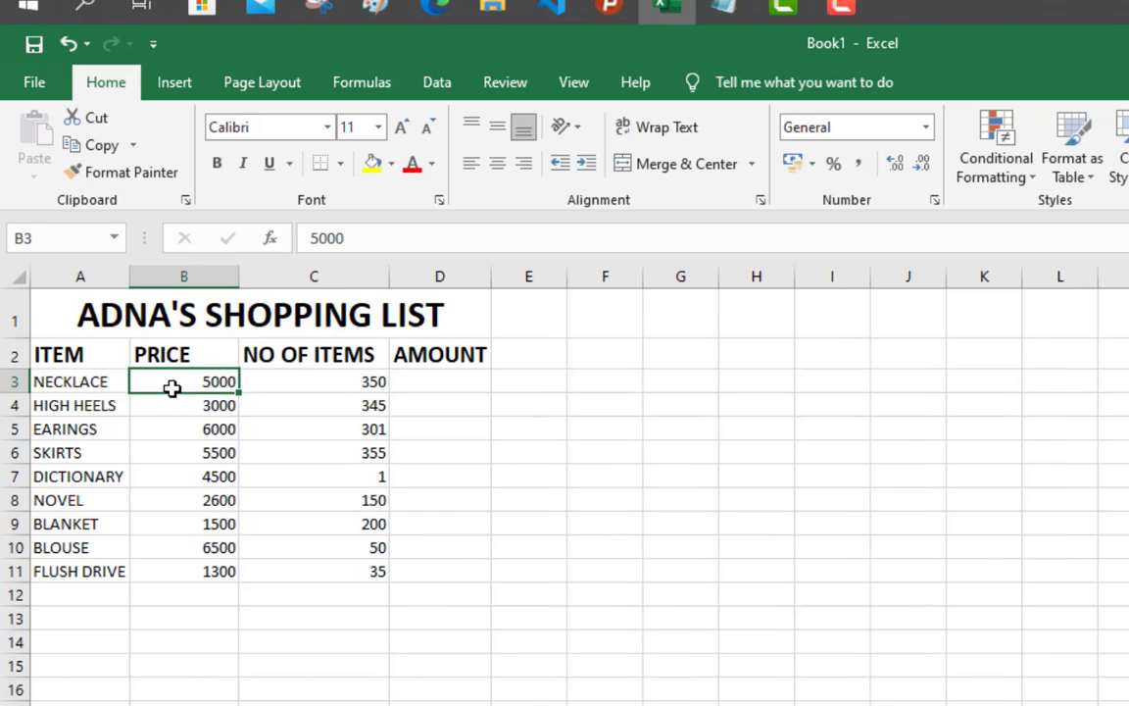
click(152, 419)
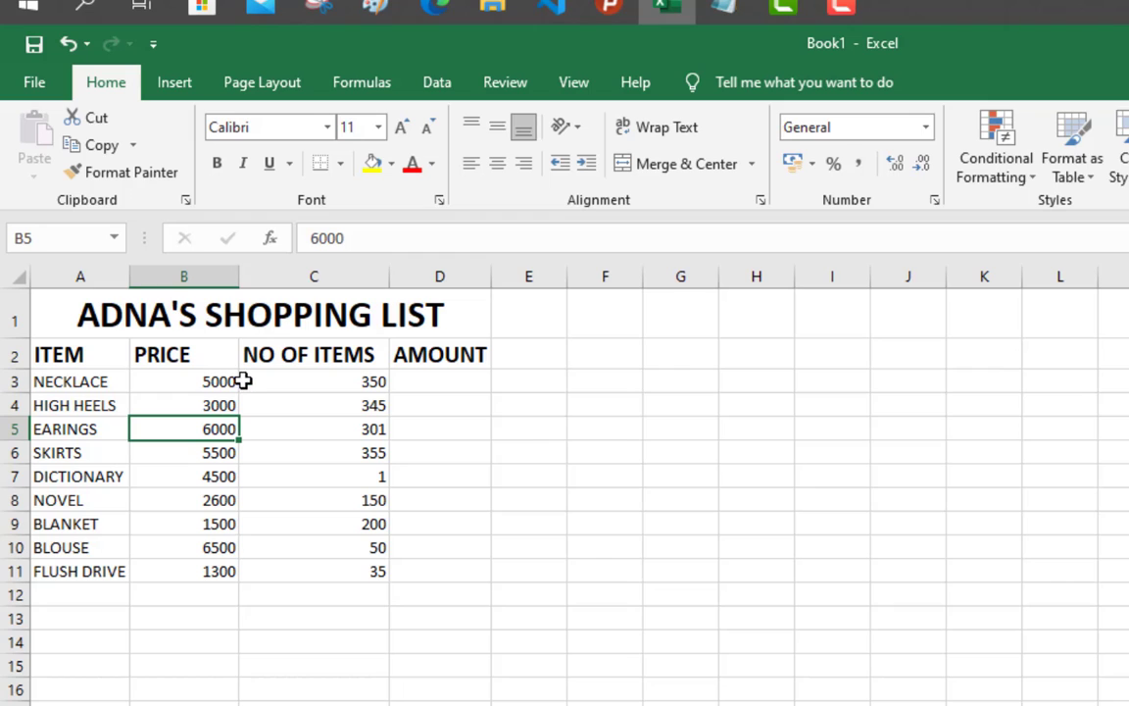
click(302, 379)
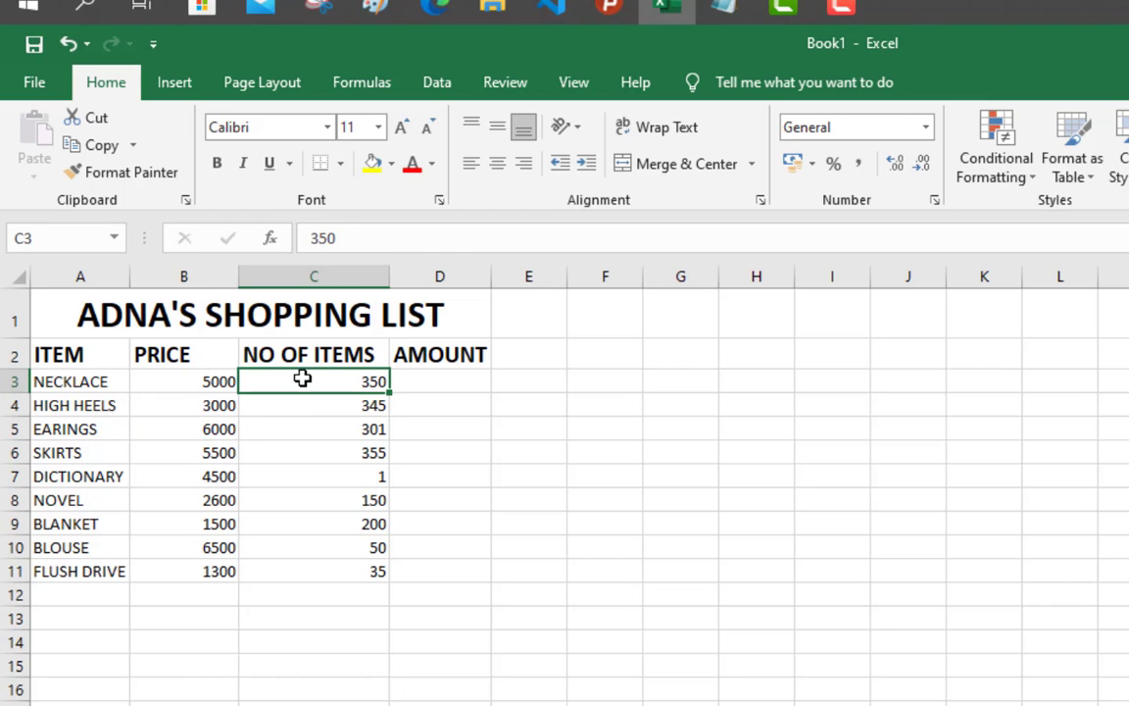
click(201, 383)
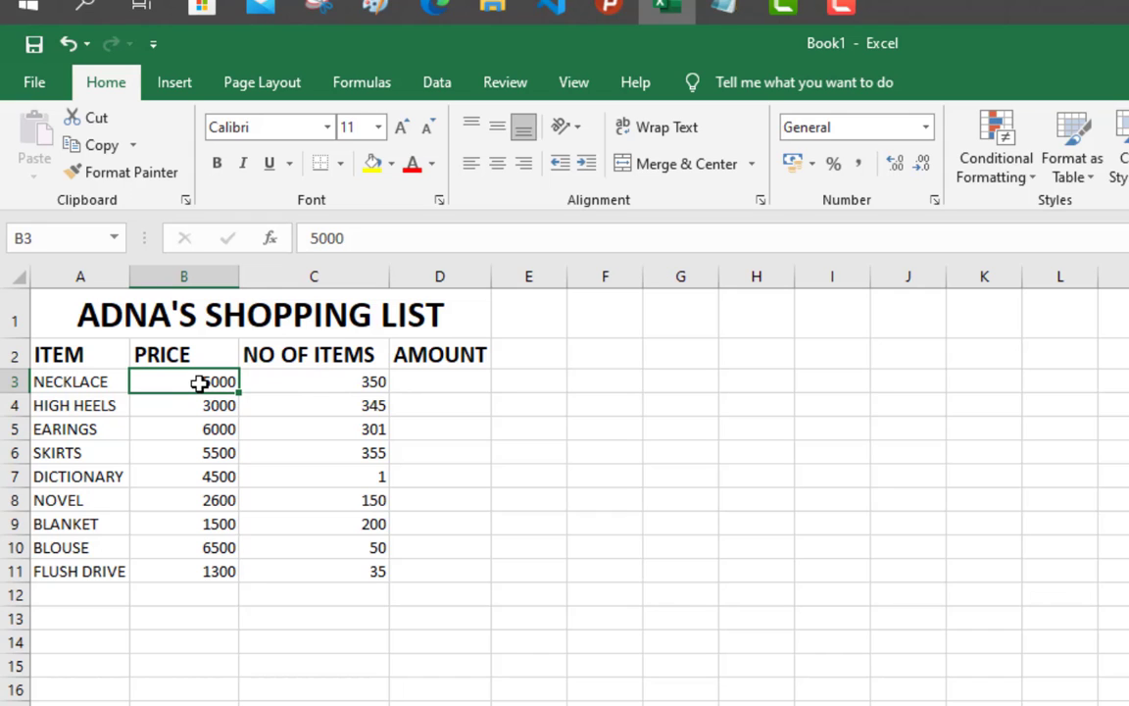
click(176, 408)
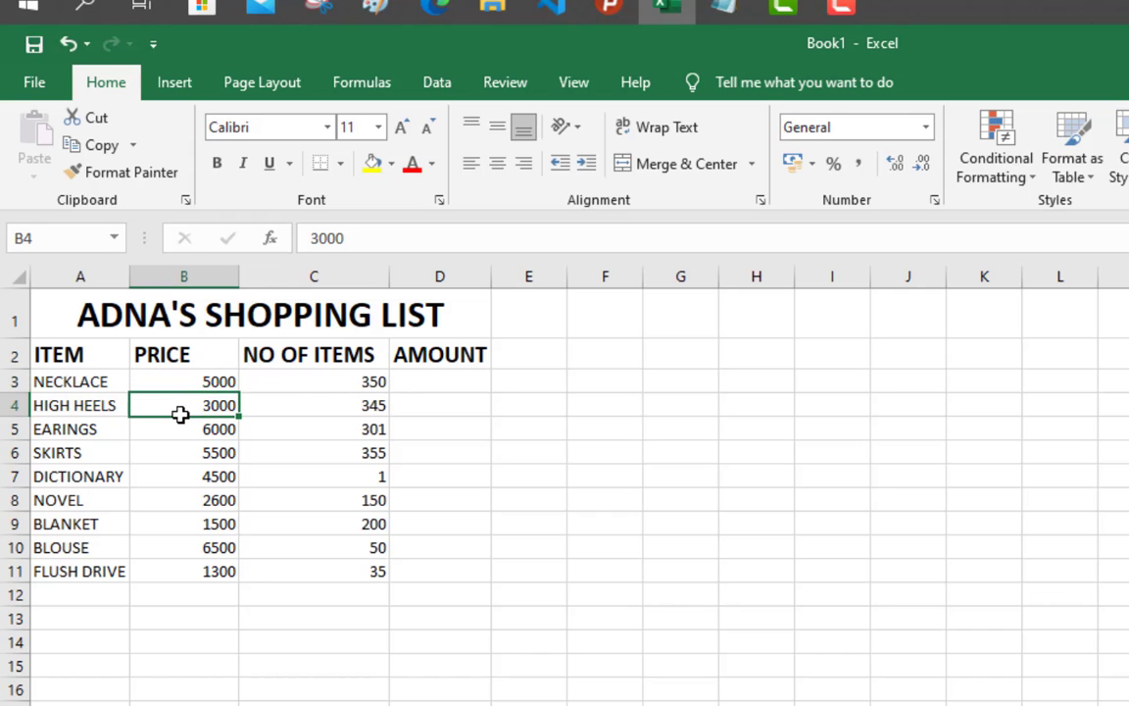
click(176, 432)
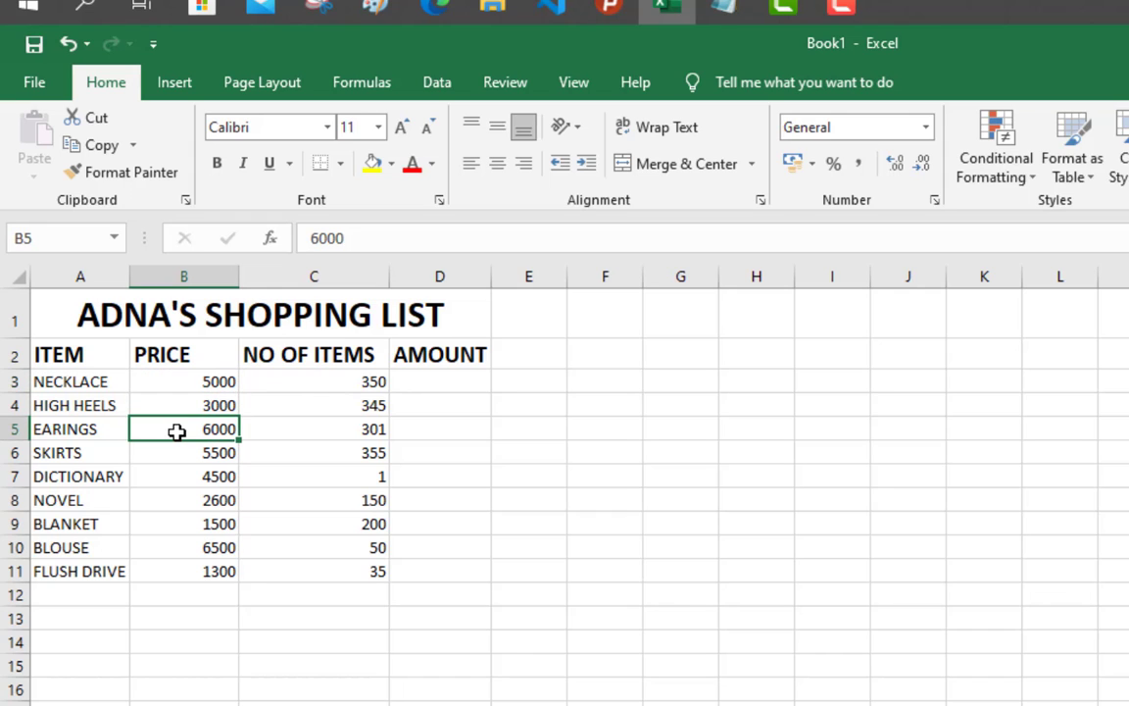
click(191, 381)
click(201, 428)
click(214, 459)
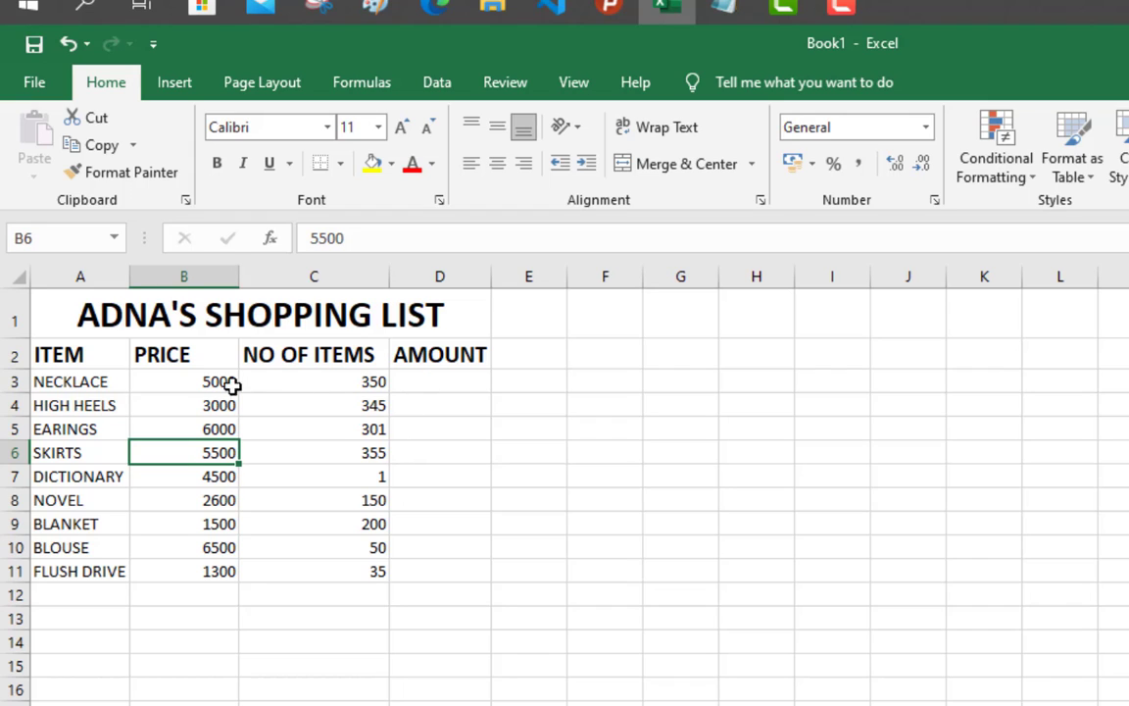
click(317, 382)
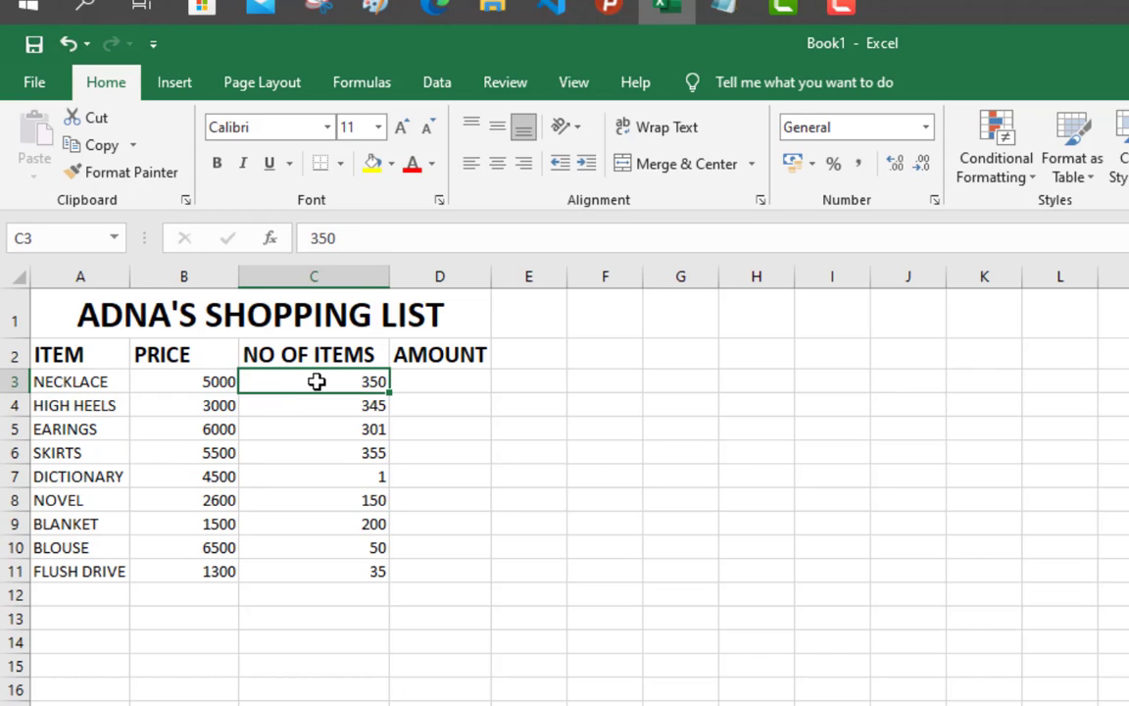
click(217, 381)
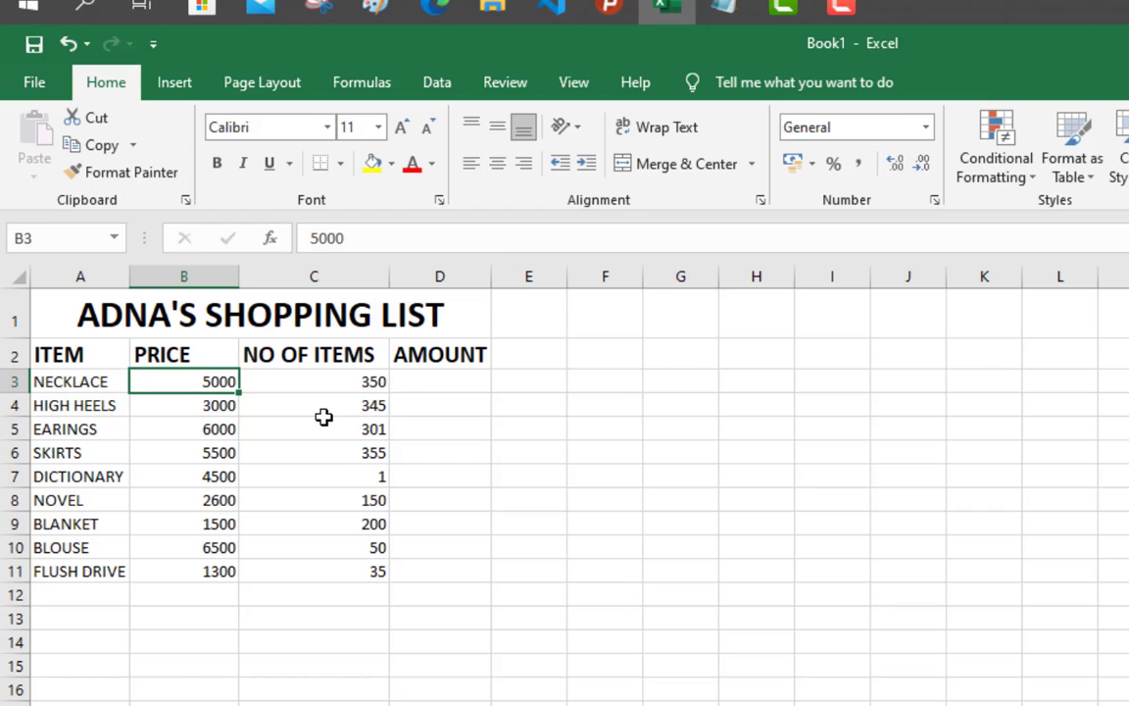
Step: Enter the formula =B3*C3 in D3 to multiply the NECKLACE price by its number of items
click(410, 382)
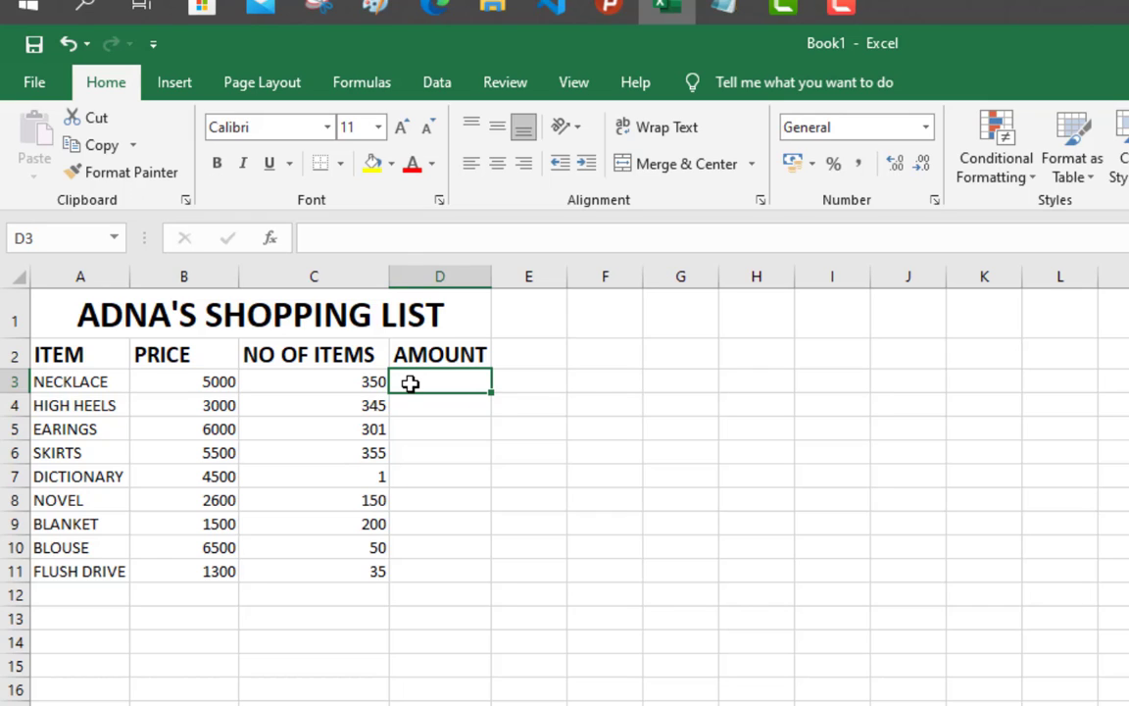
text(=)
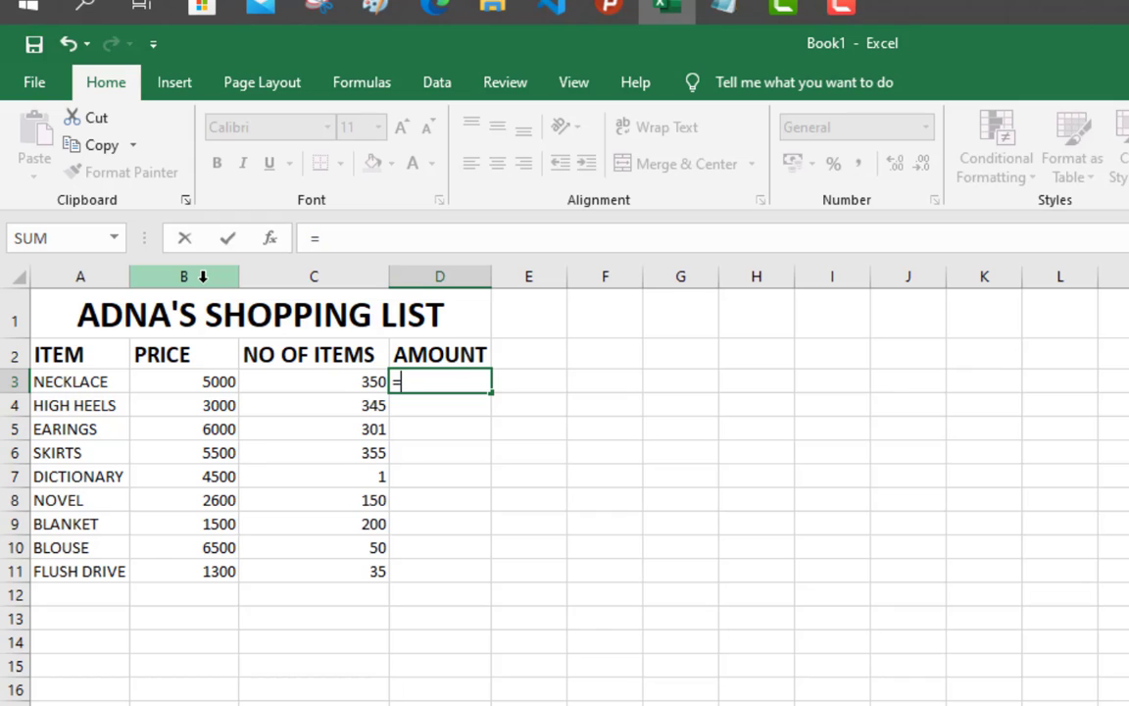
click(199, 383)
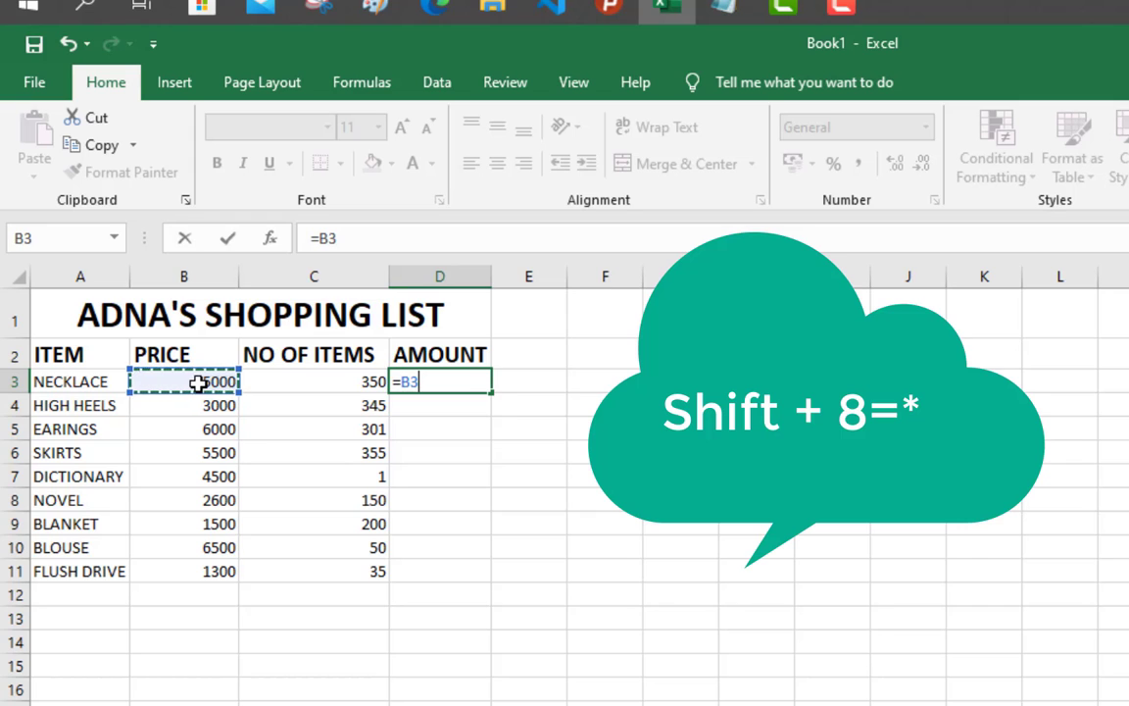
text(*)
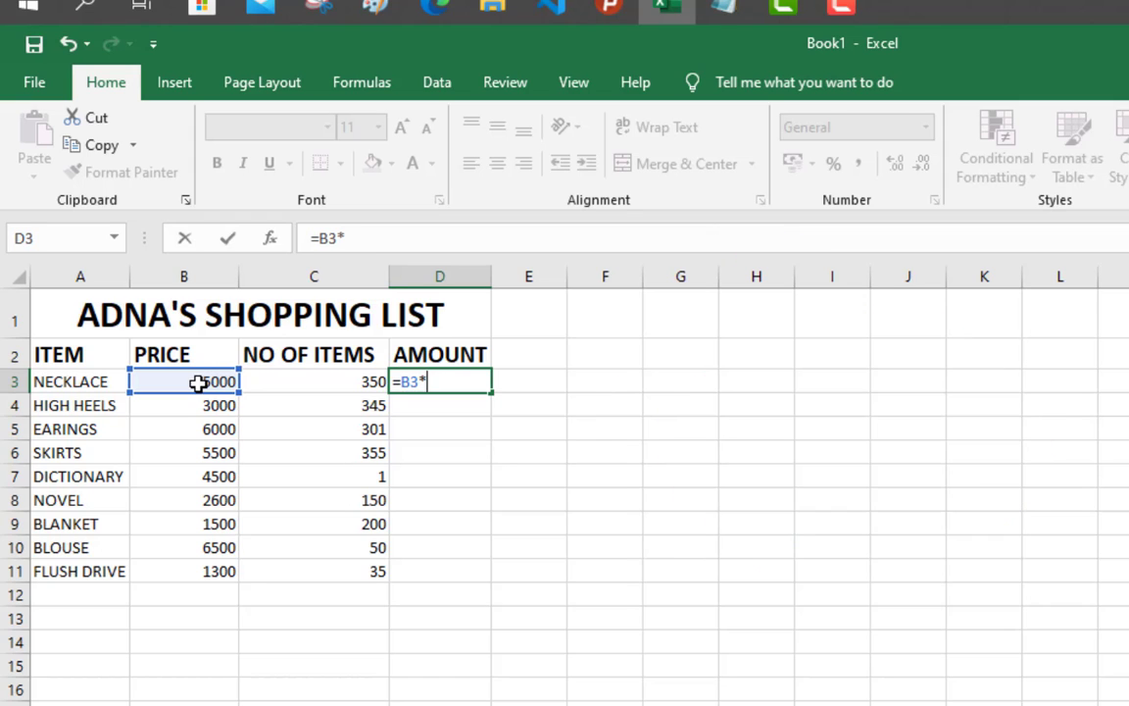
click(290, 381)
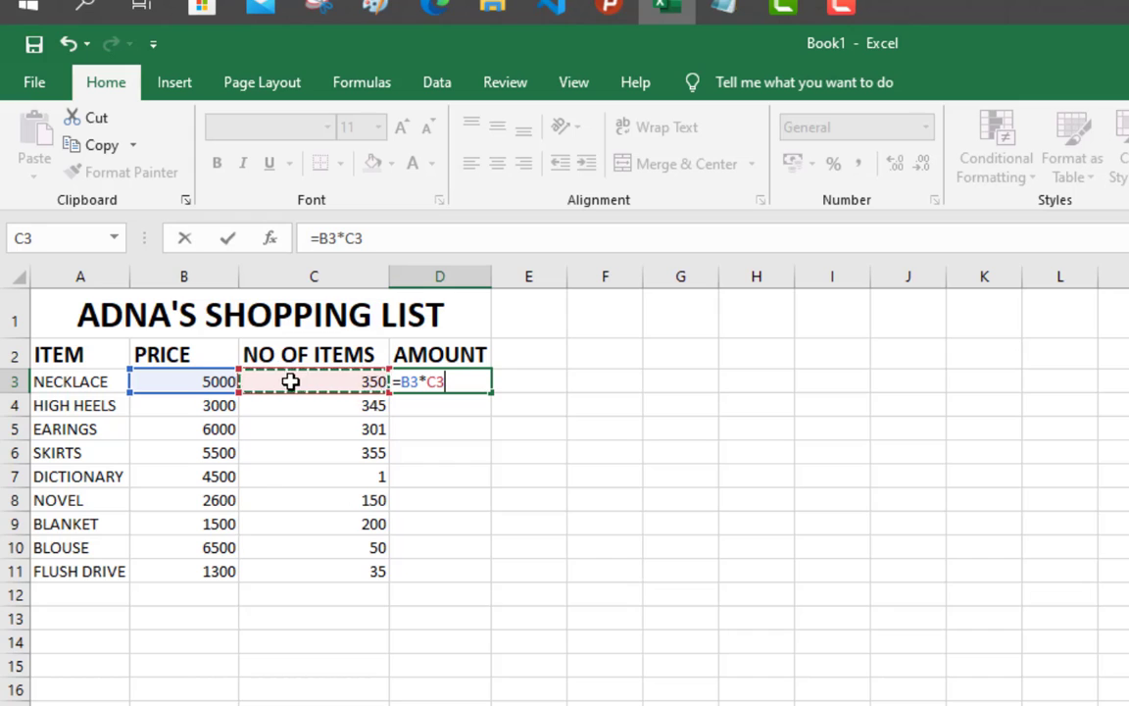
key(Return)
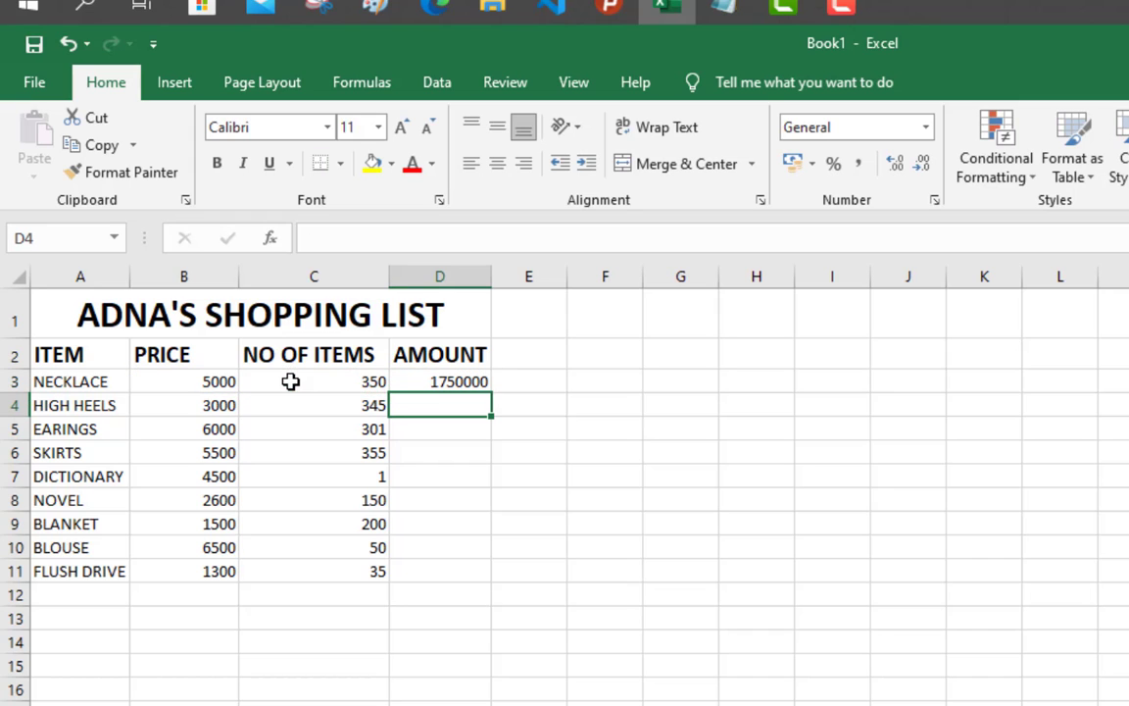
click(423, 378)
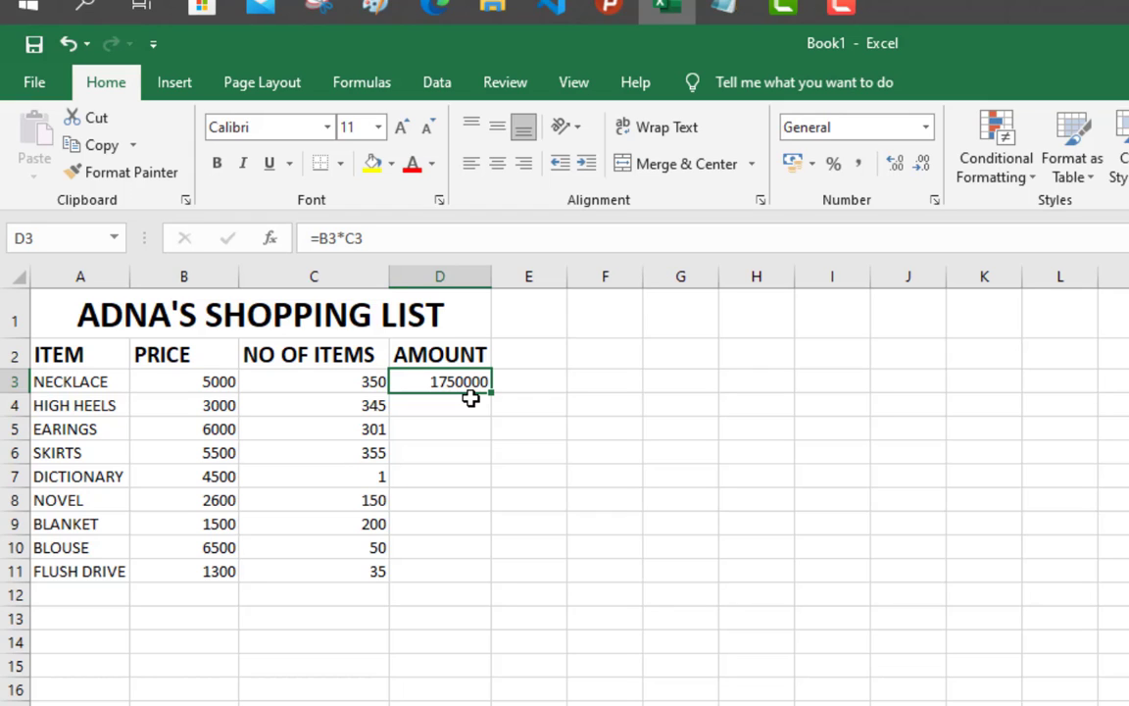
click(454, 404)
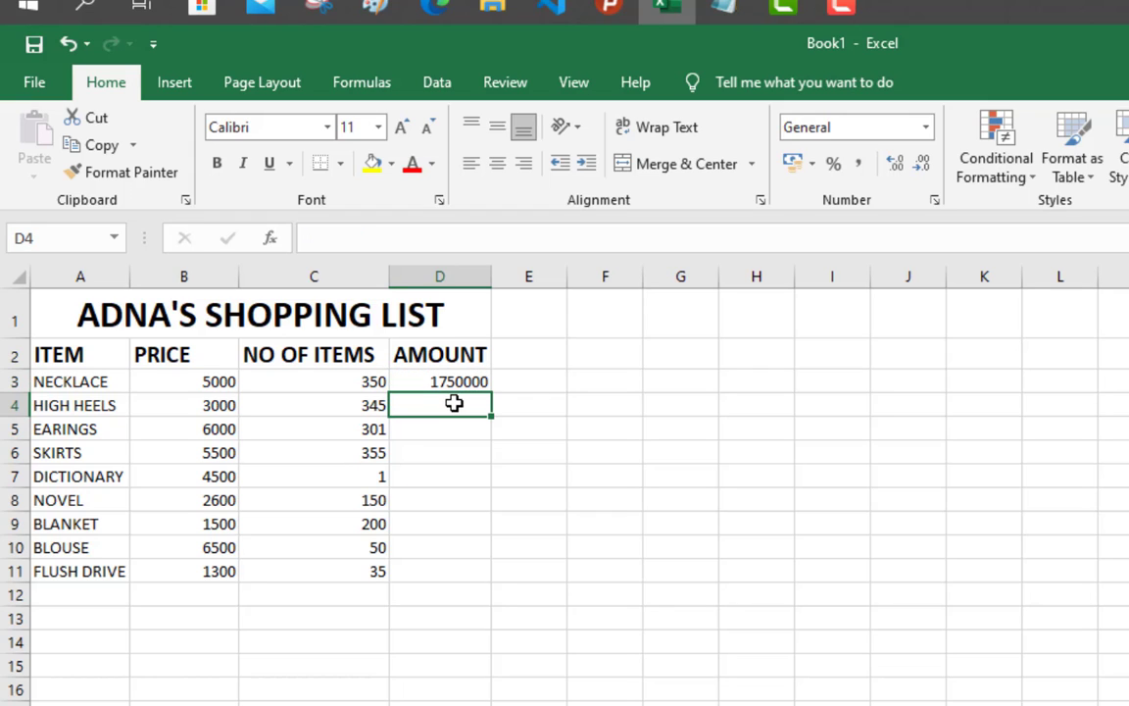
click(363, 381)
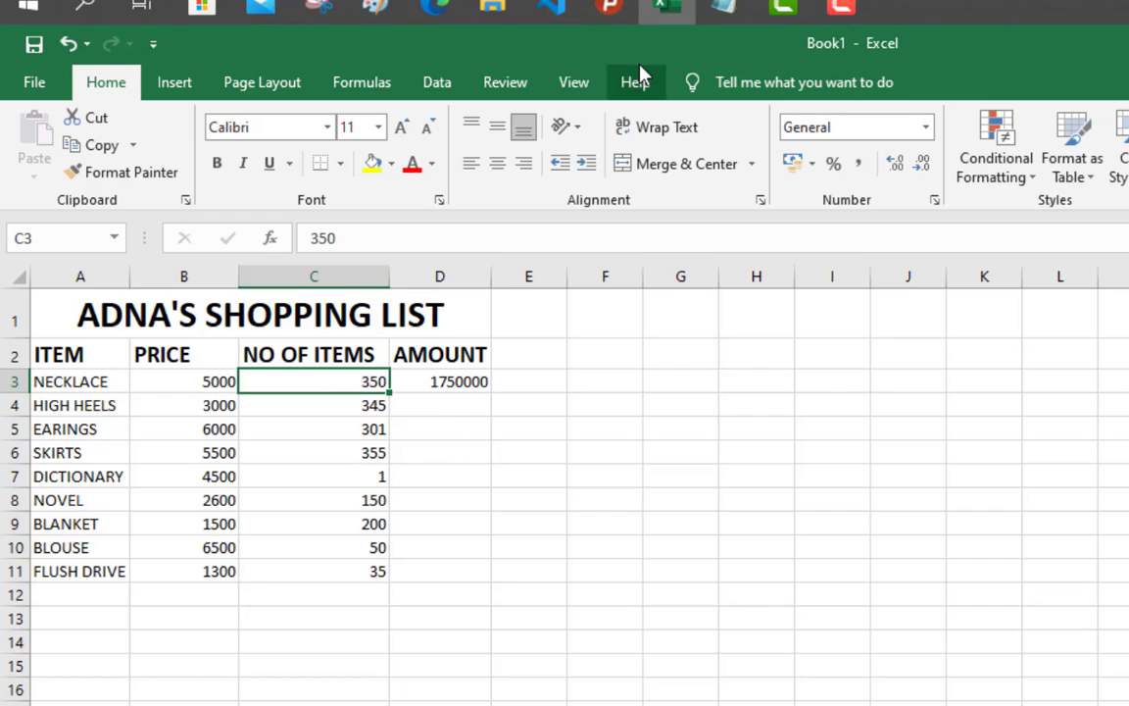
click(838, 10)
Step: Calculate the HIGH HEELS amount in D4 with the formula =B4*C4
click(436, 410)
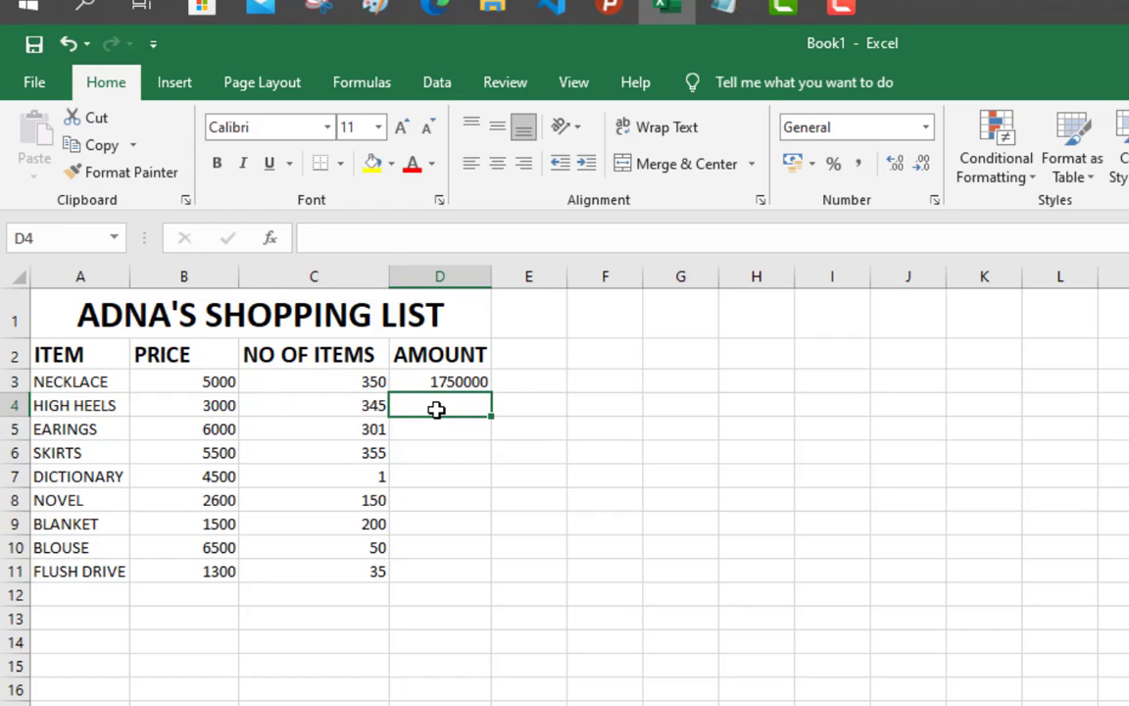
text(=)
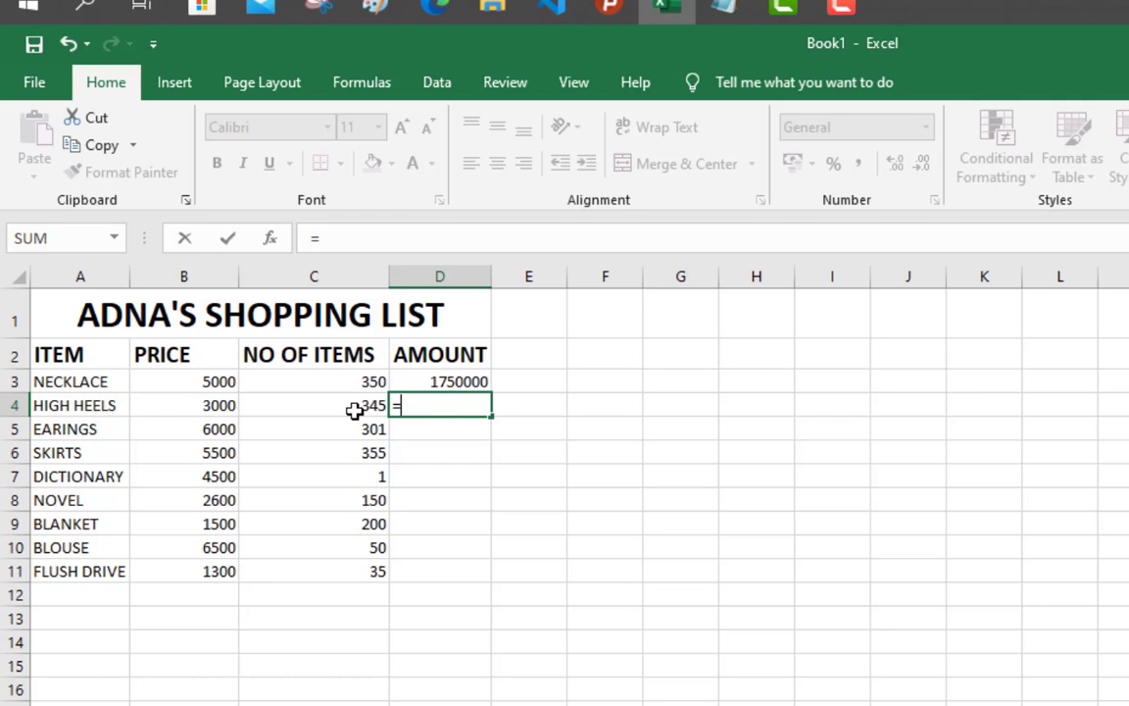
click(217, 406)
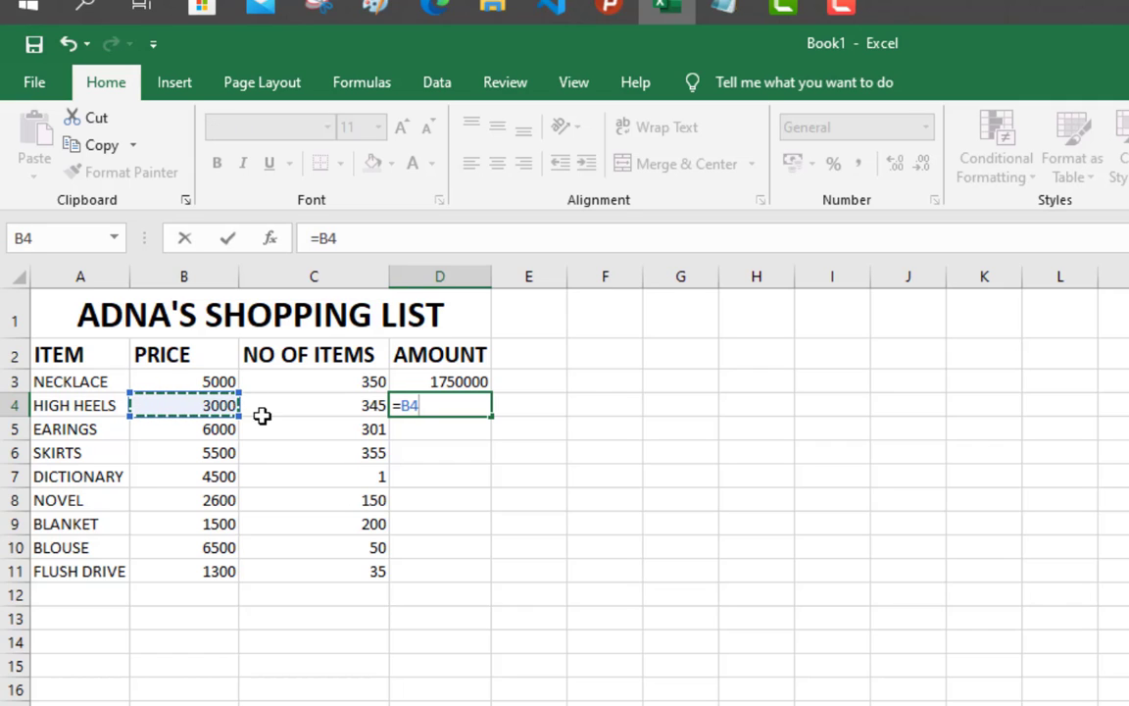
text(*)
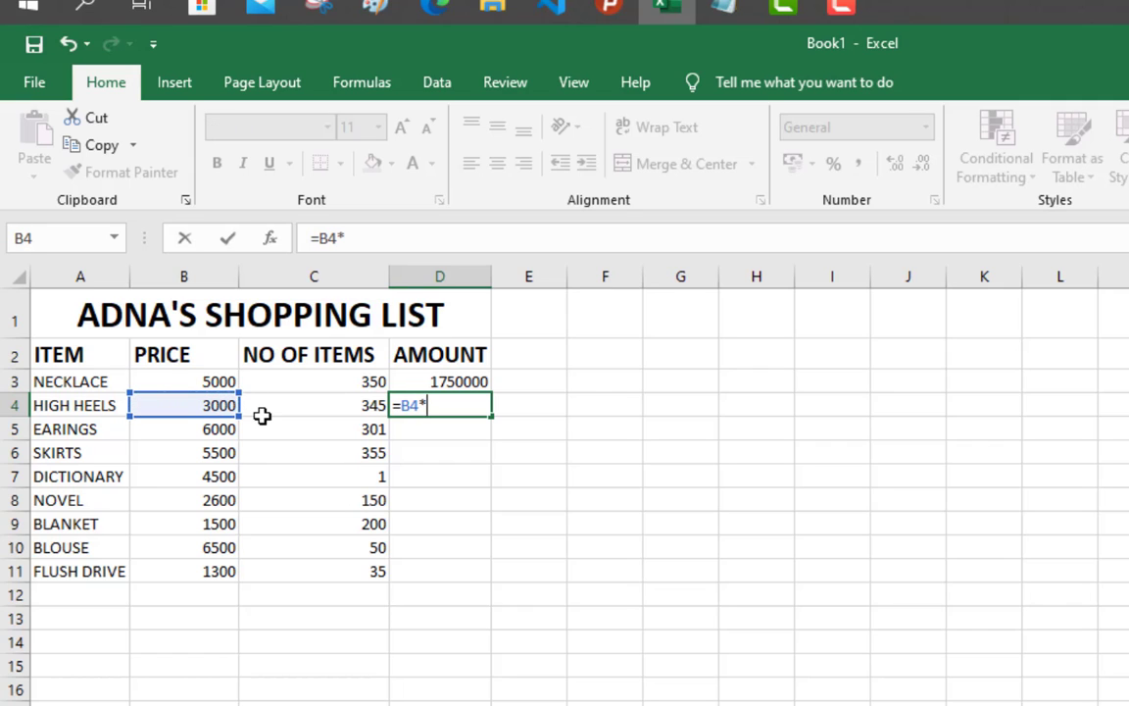
click(314, 410)
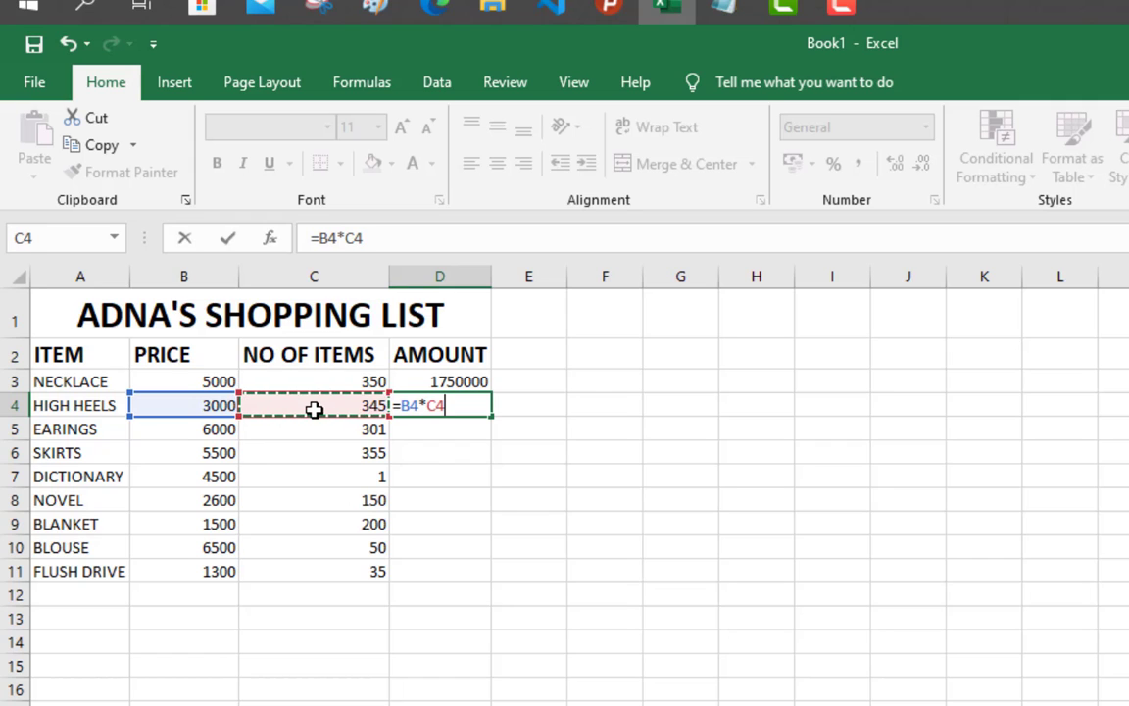
key(Return)
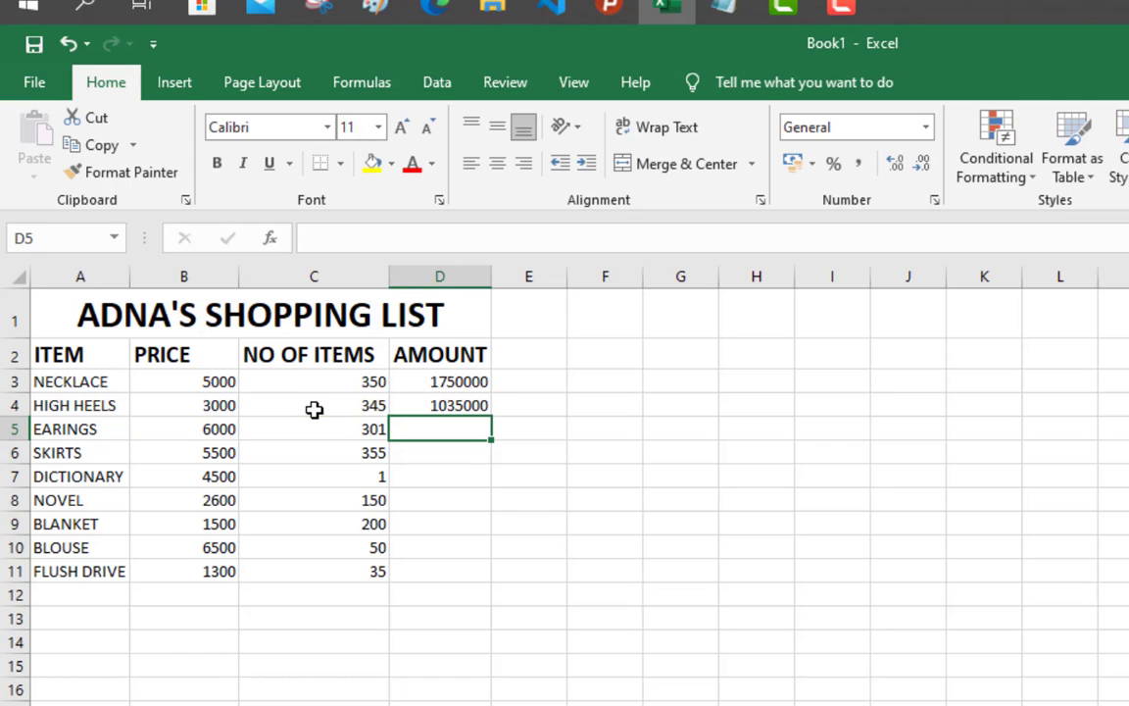
Step: Fill the multiplication formula from D4 down the AMOUNT column to the FLUSH DRIVE row, D11
click(434, 409)
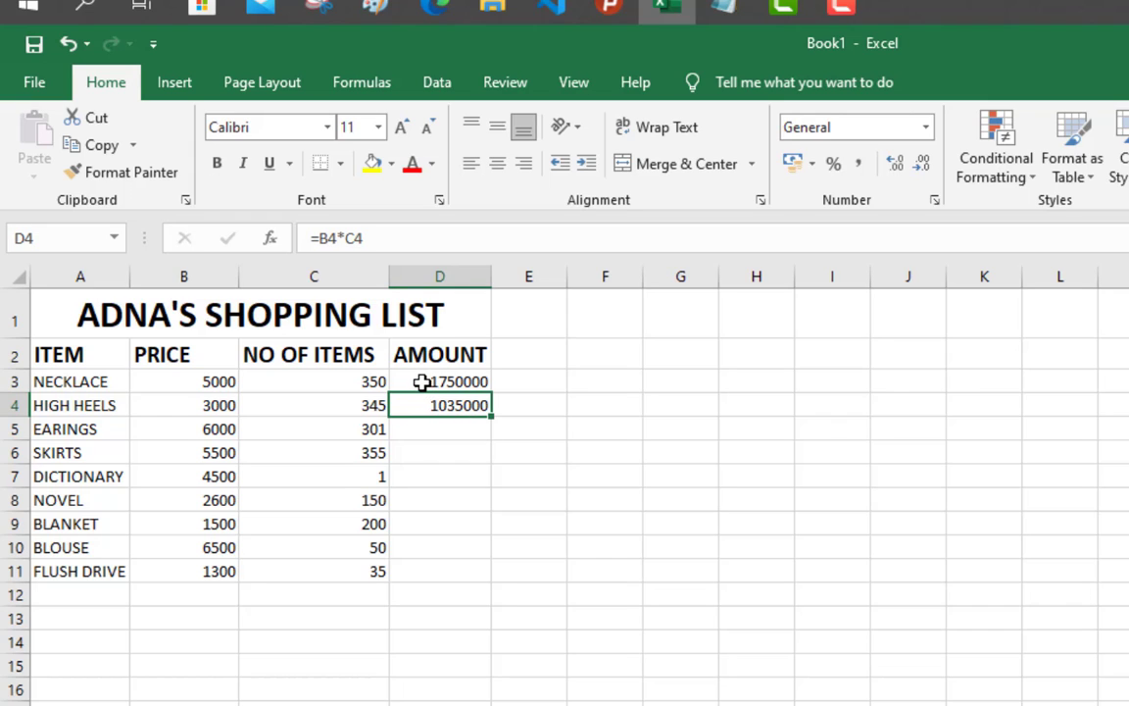
click(421, 382)
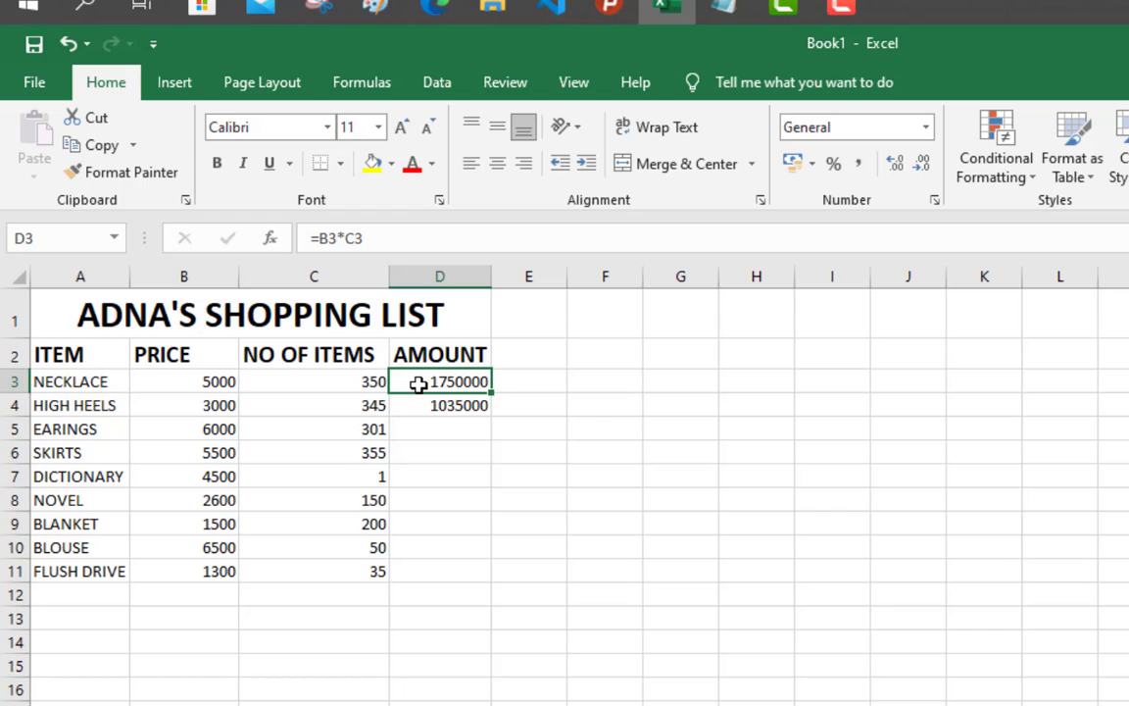
click(345, 237)
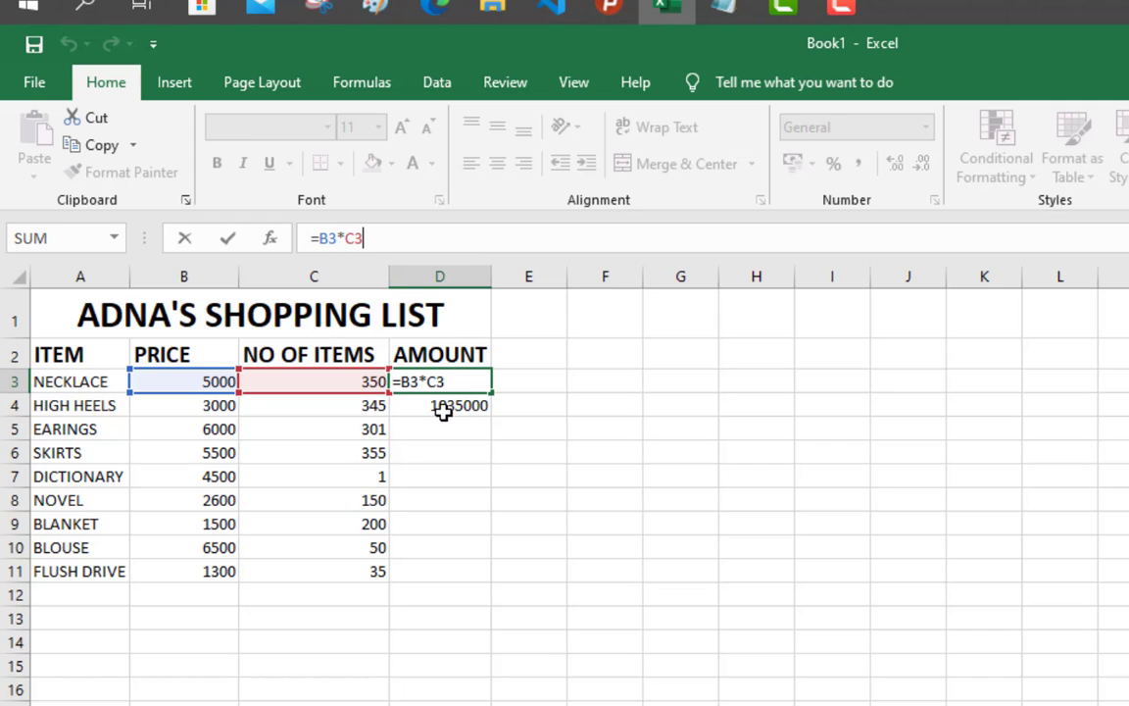
key(Return)
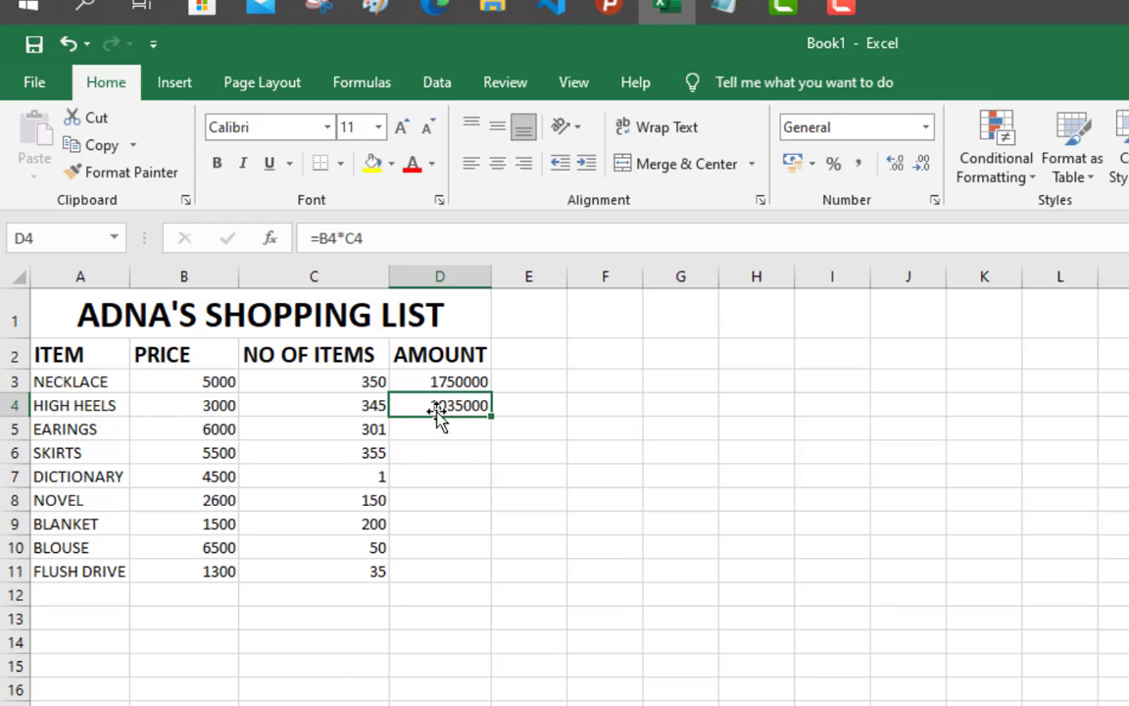
double_click(490, 417)
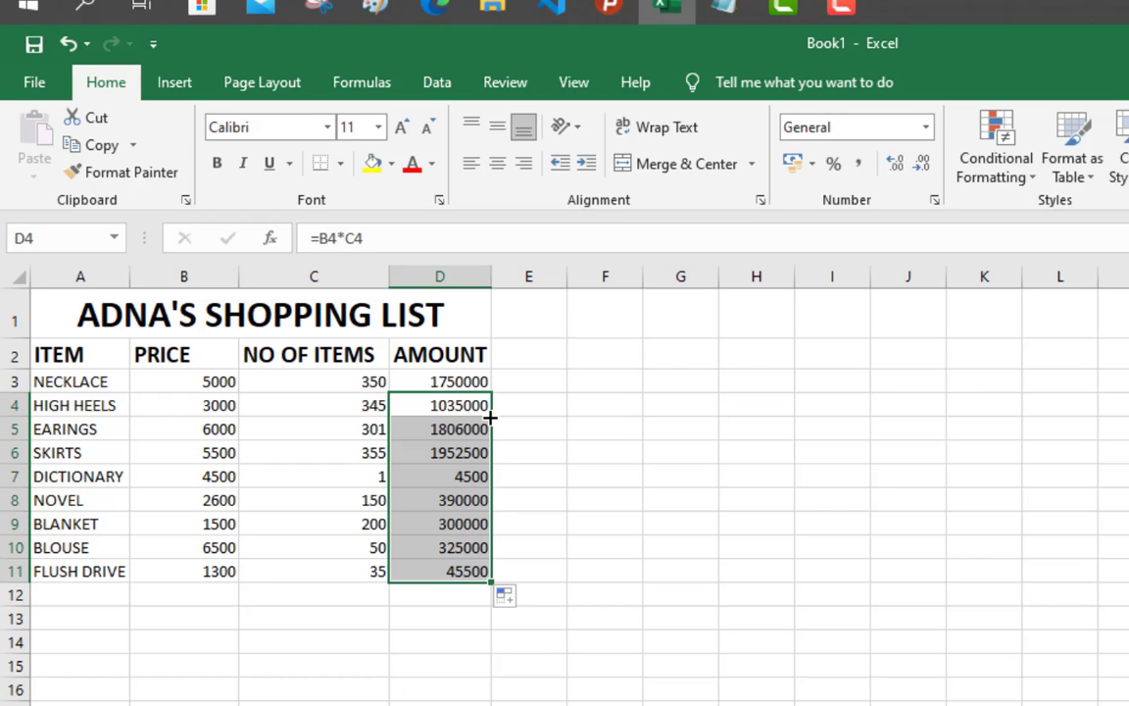
Step: Try replacing the NOVEL amount formula in D8 with a reference to a neighbouring amount, =D9 or =D7
click(453, 477)
click(445, 501)
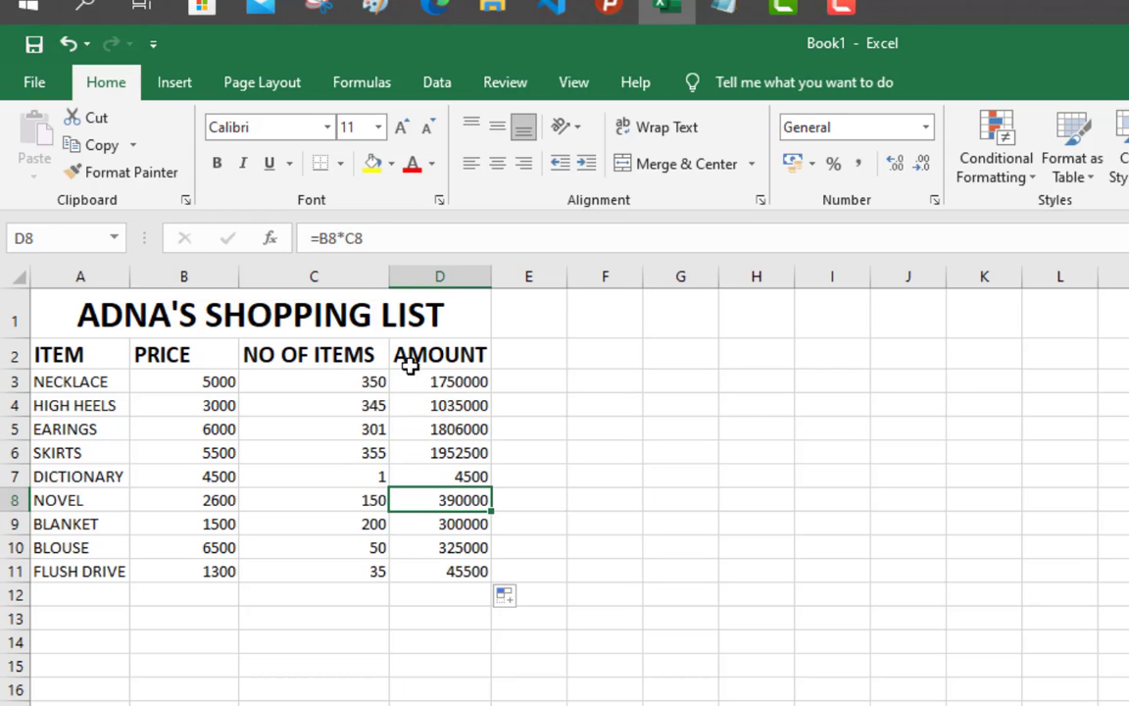
drag(382, 242, 312, 240)
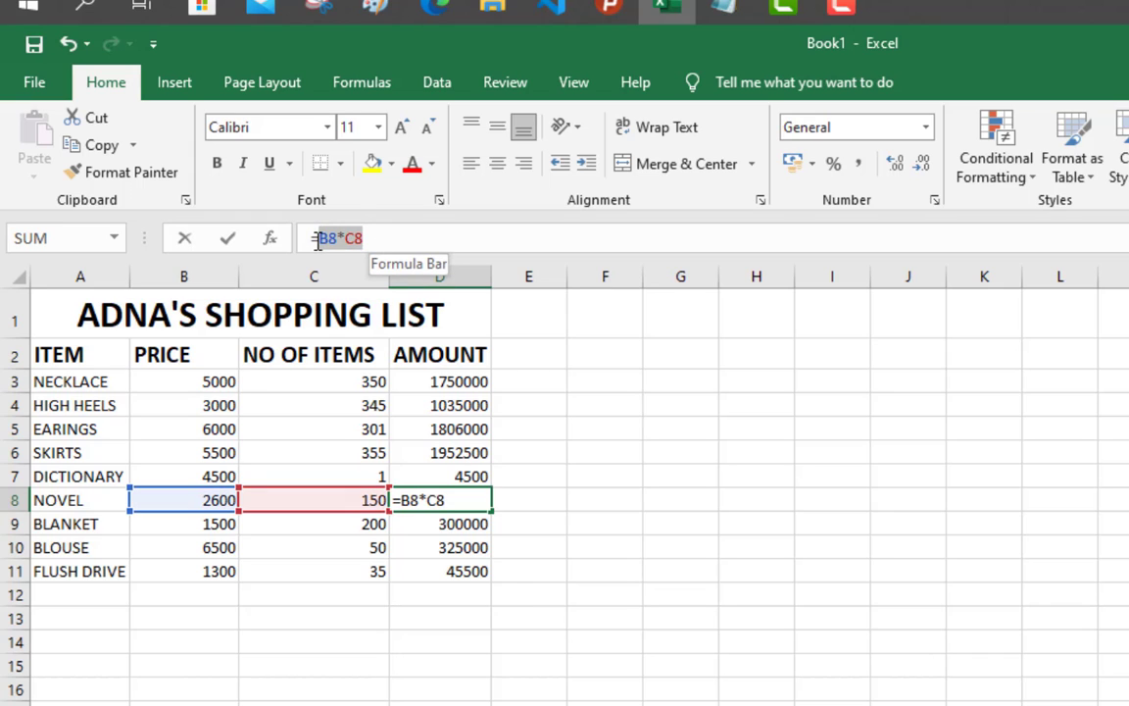
text(=)
click(447, 530)
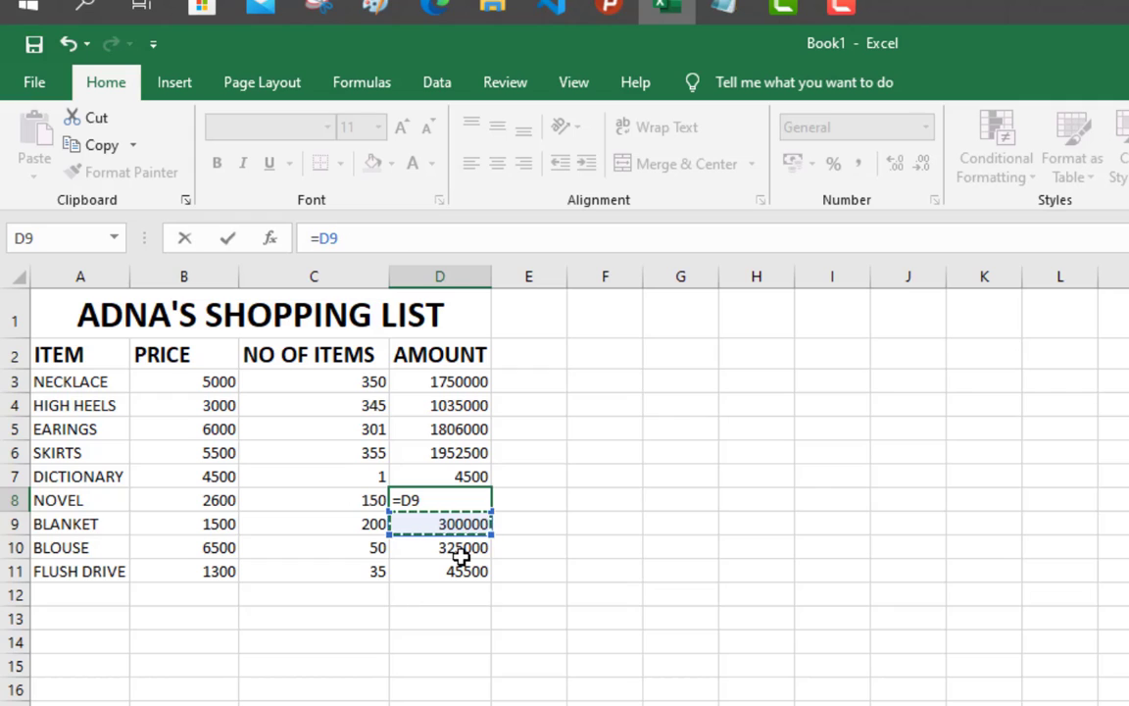
key(ctrl+z)
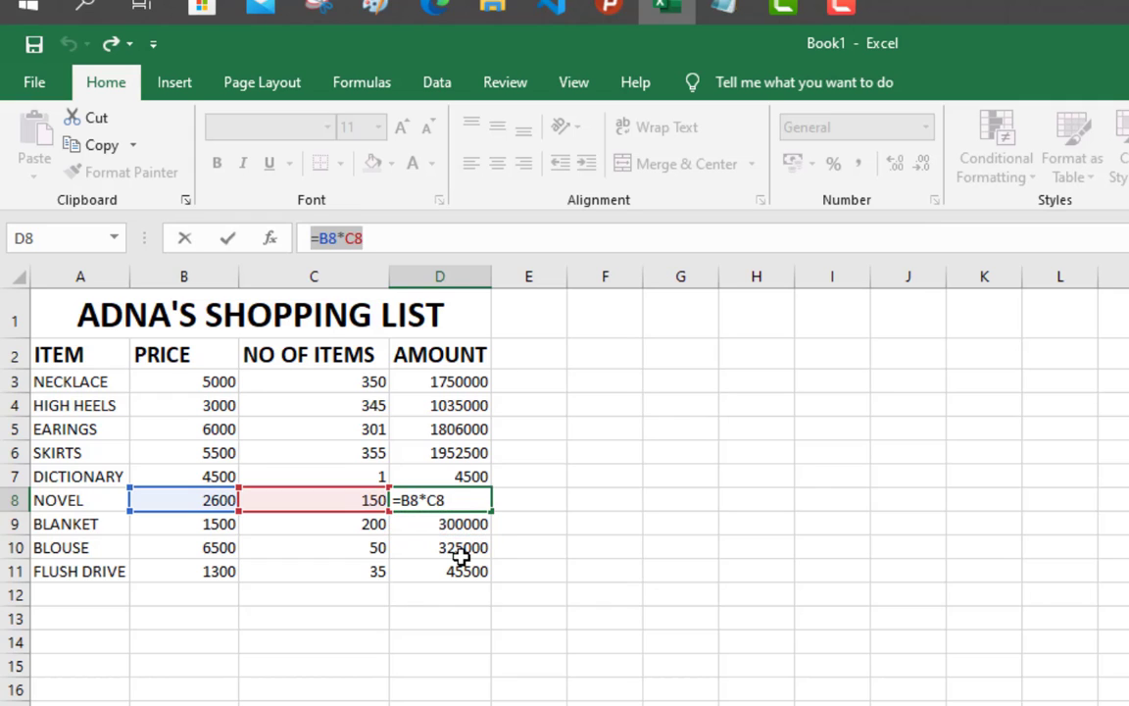
text(=)
click(473, 476)
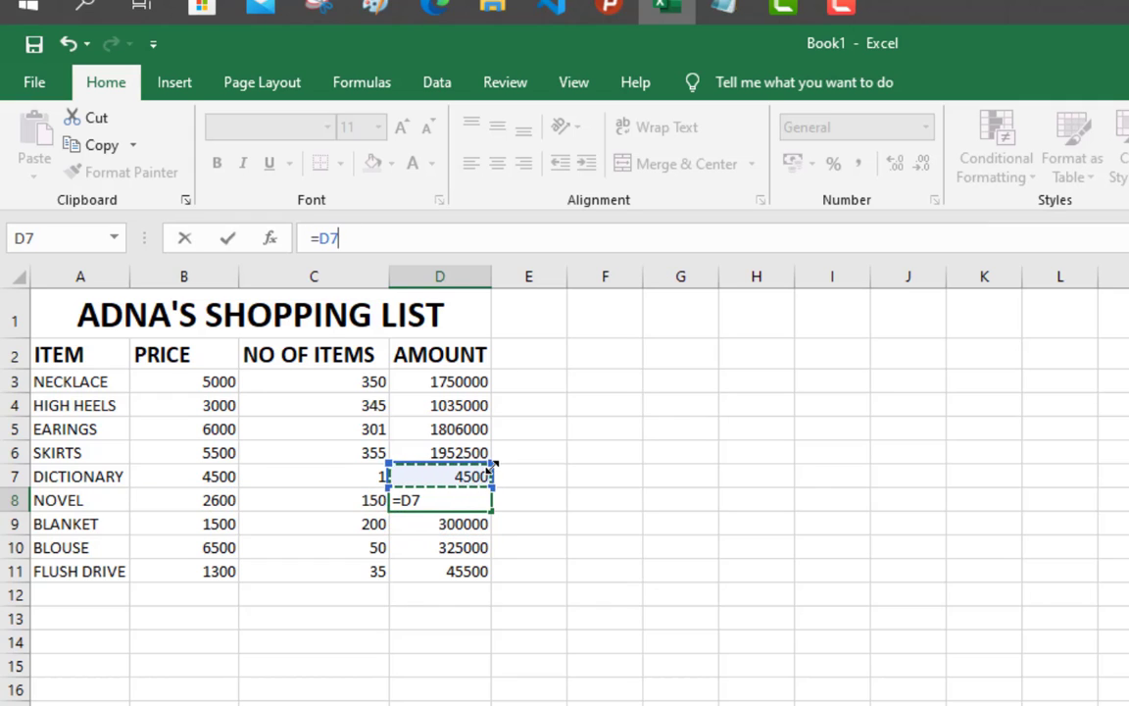
key(ctrl+z)
key(ctrl+y)
click(562, 452)
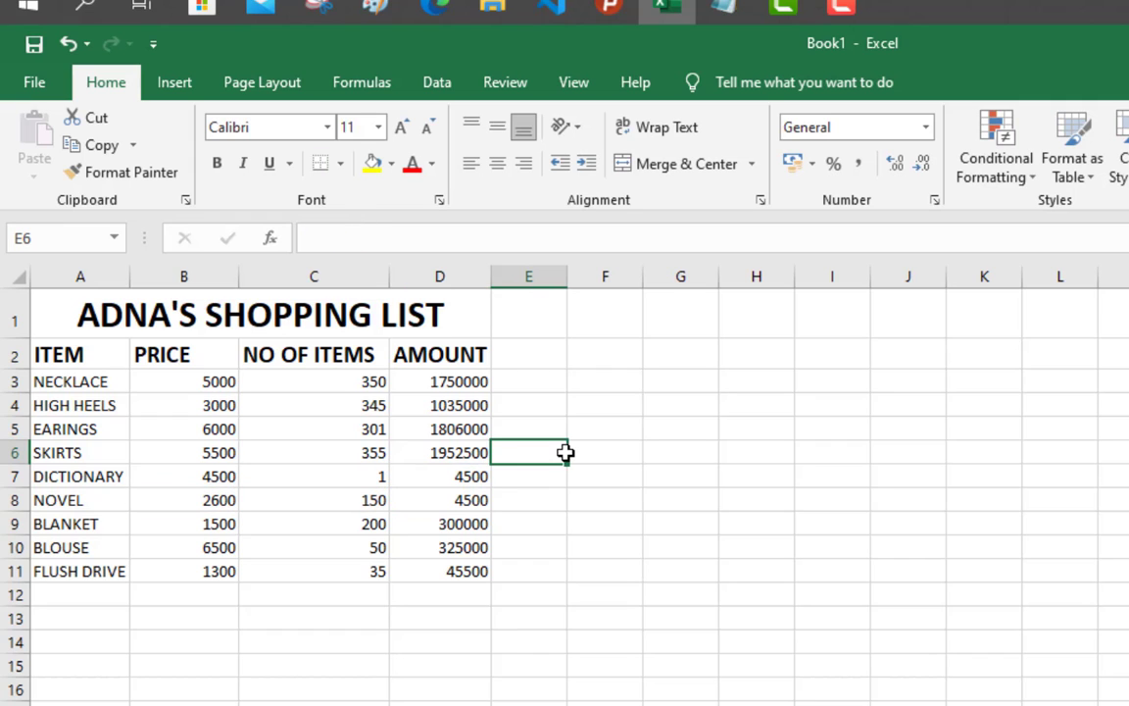
Step: Replace the NOVEL amount reference in D8 with the formula =B8*C8, multiplying its price by its number of items
click(472, 468)
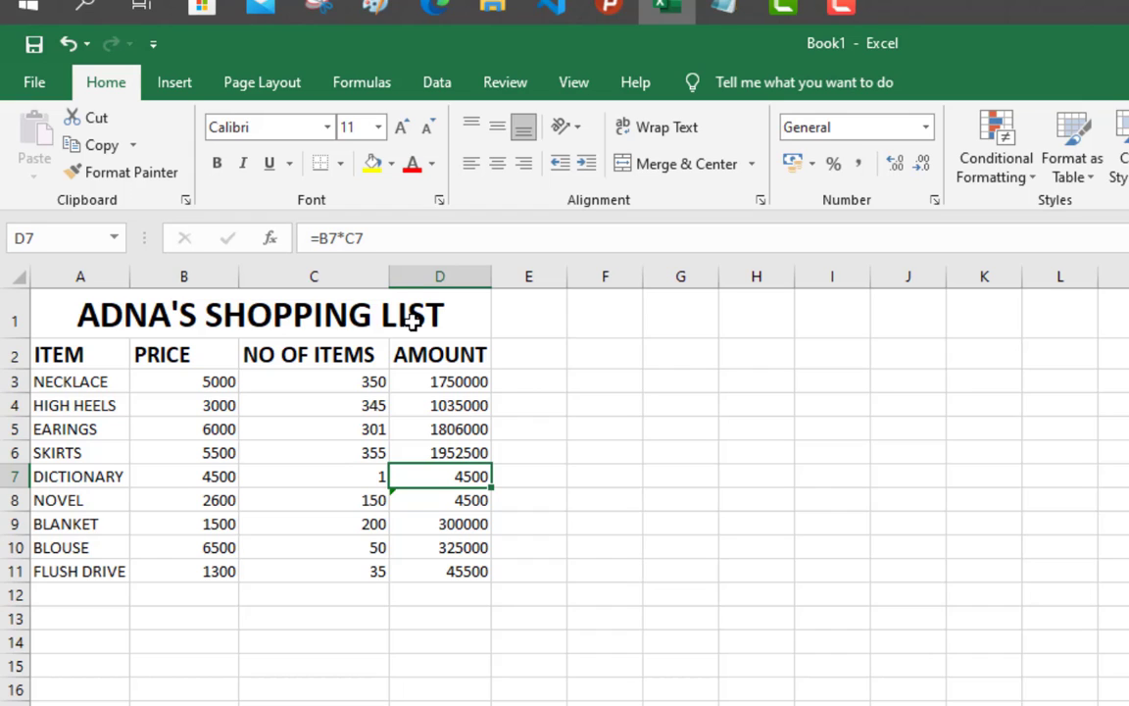
click(445, 412)
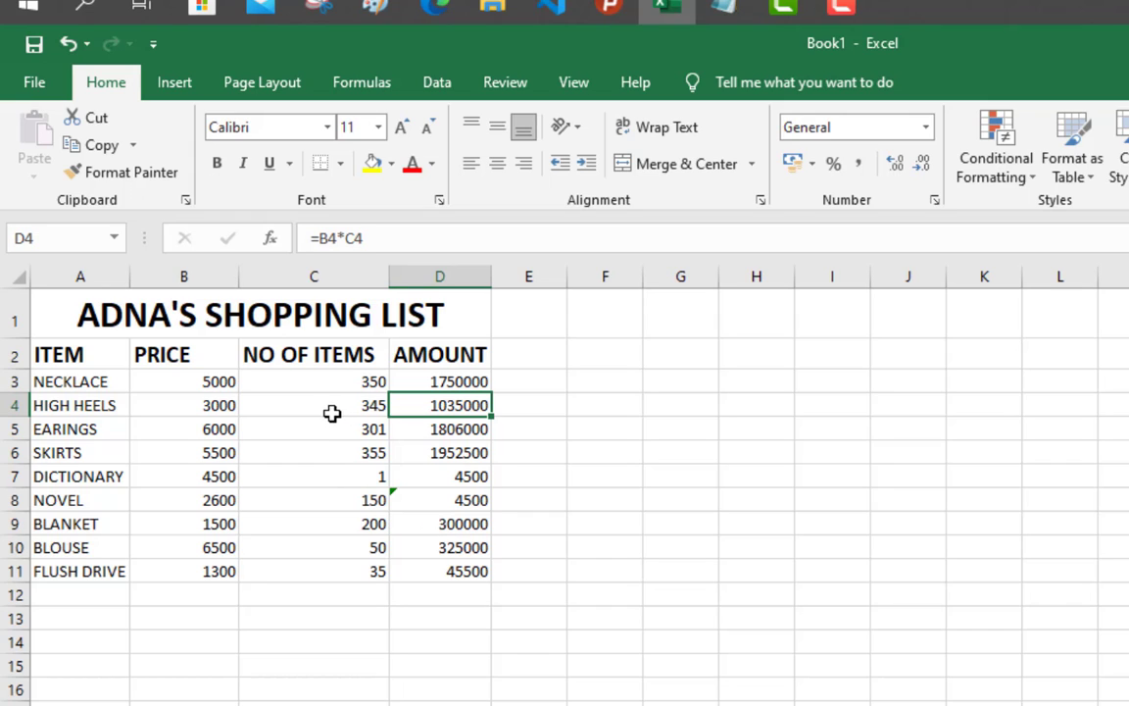
click(437, 500)
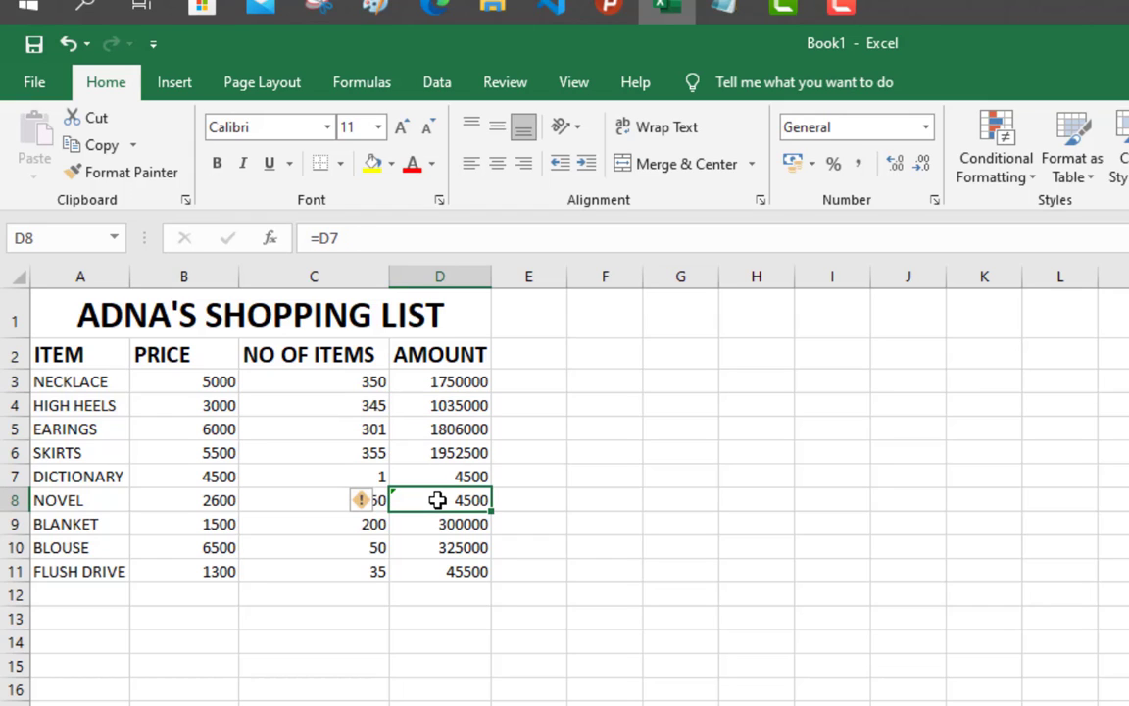
double_click(438, 500)
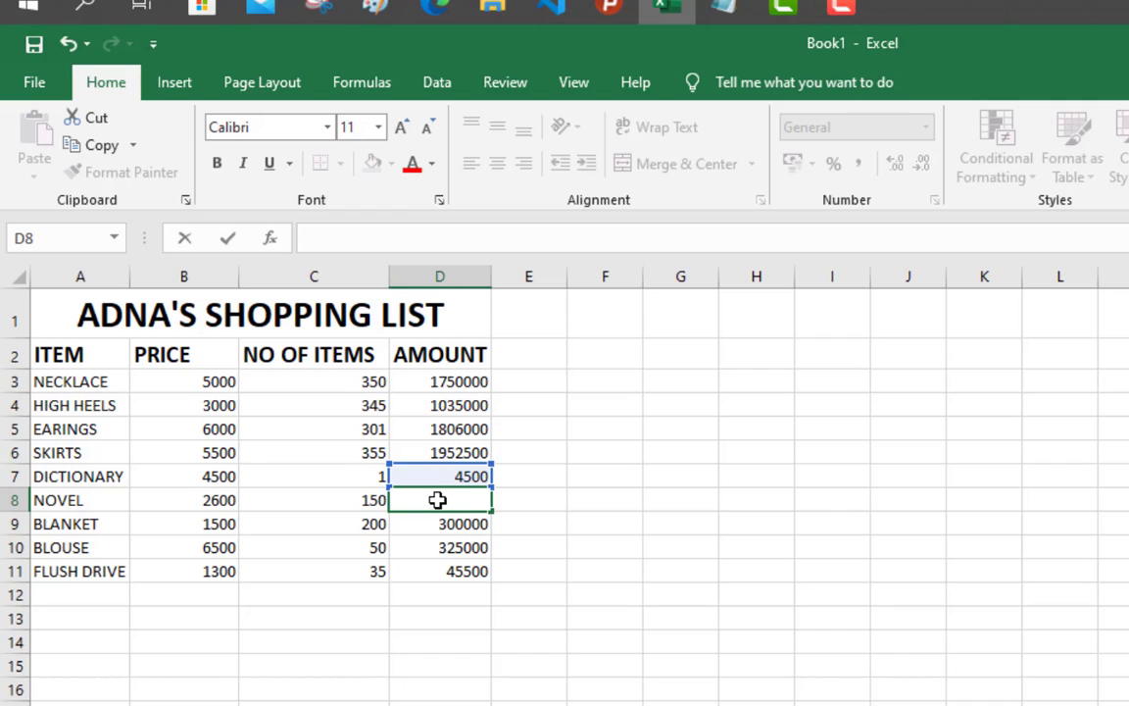
text(=)
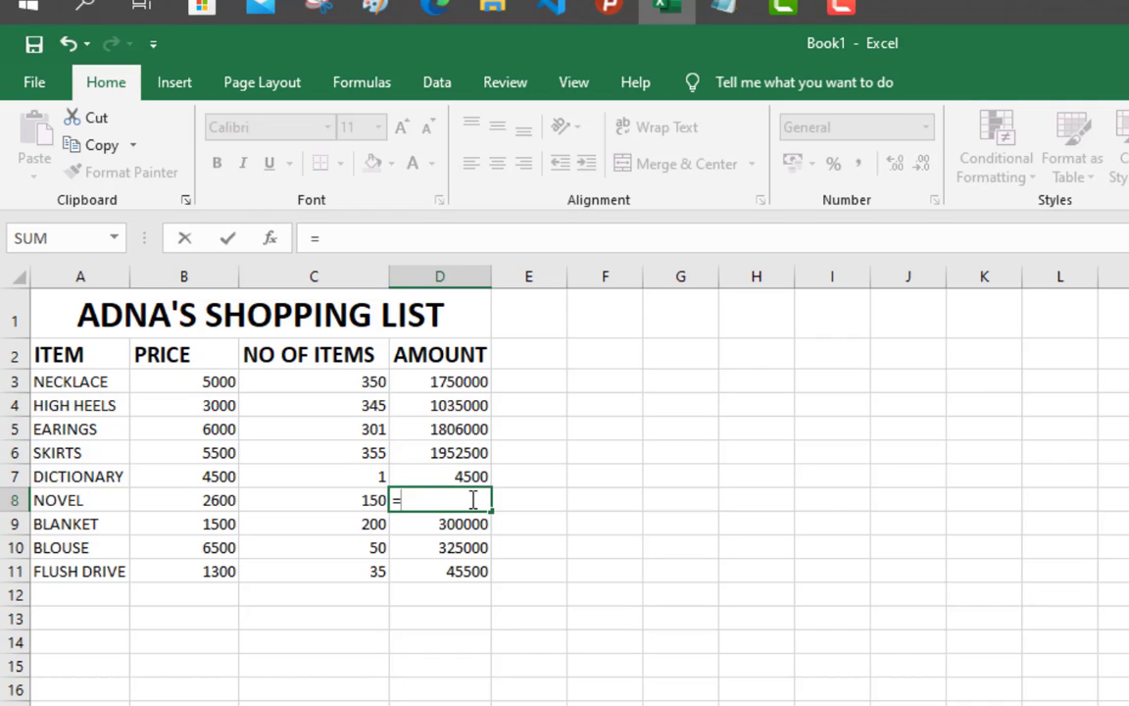
click(217, 500)
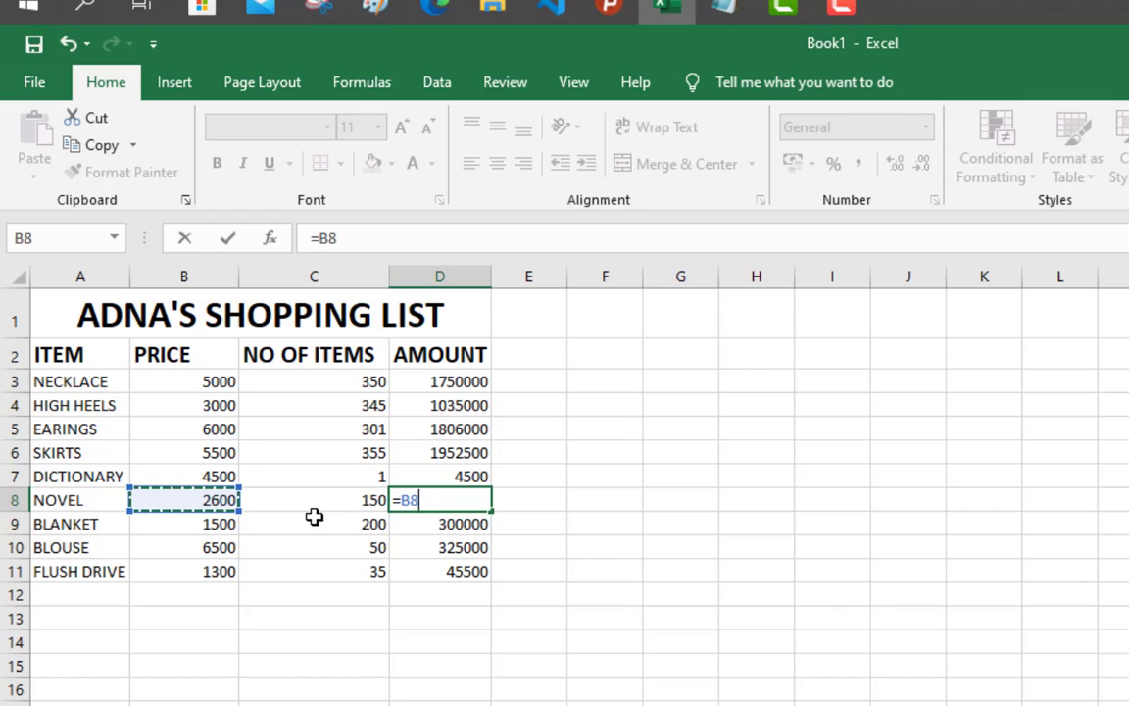
text(*)
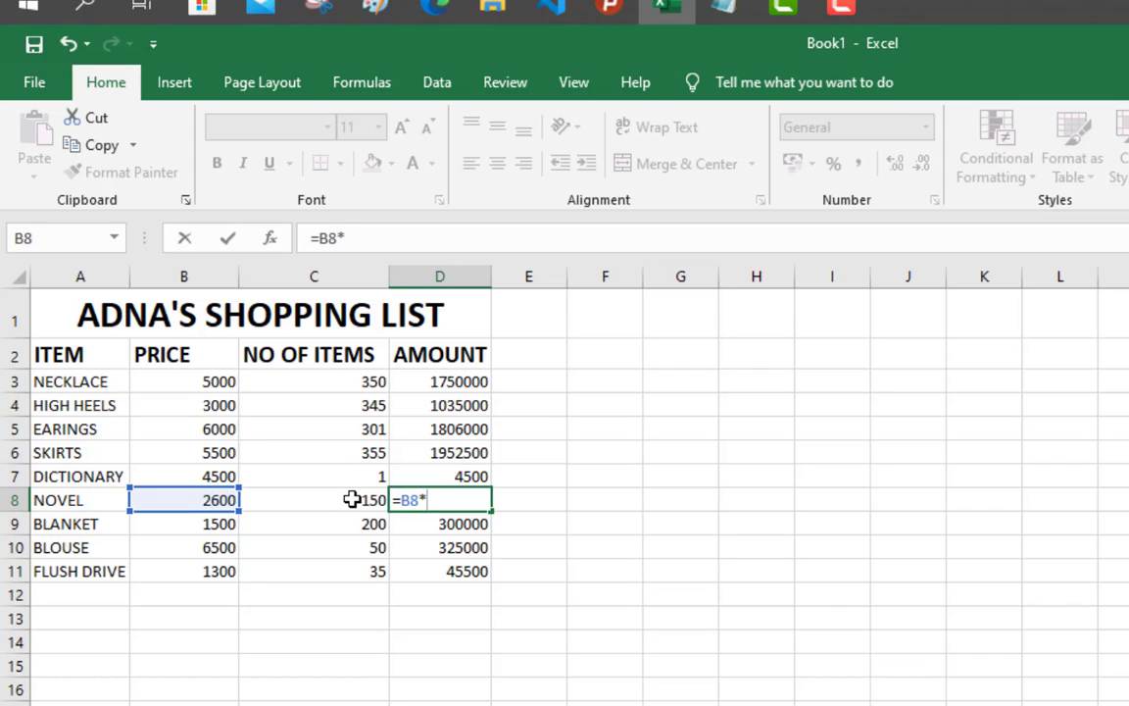
click(351, 500)
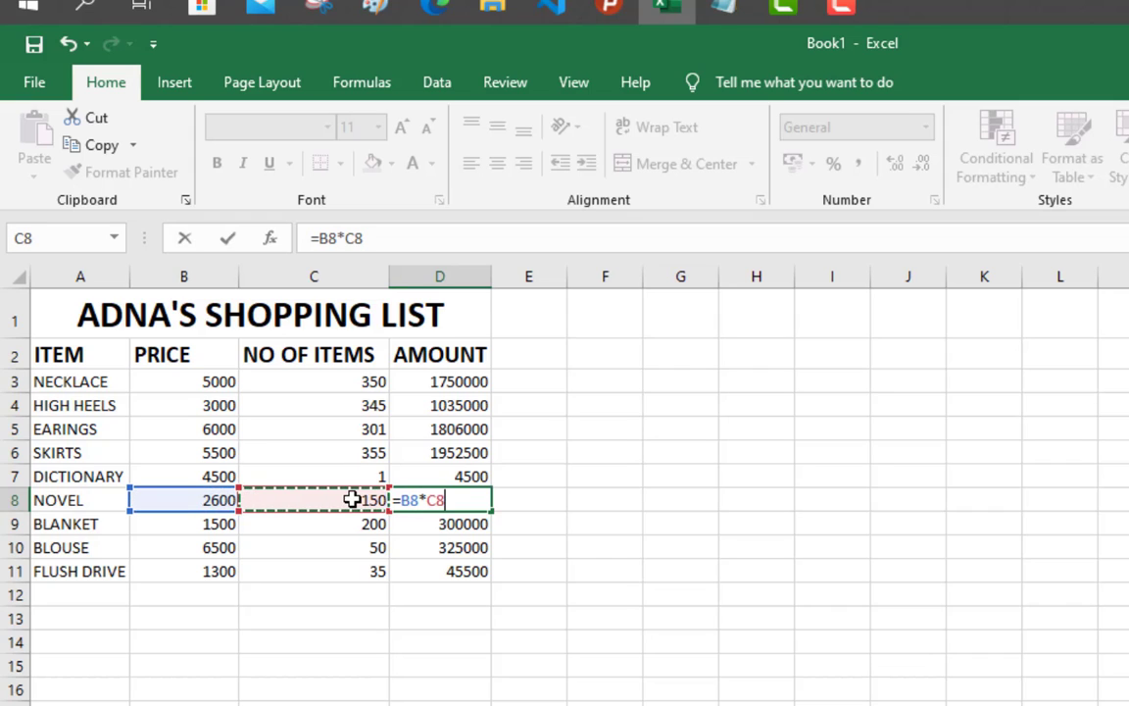
key(Return)
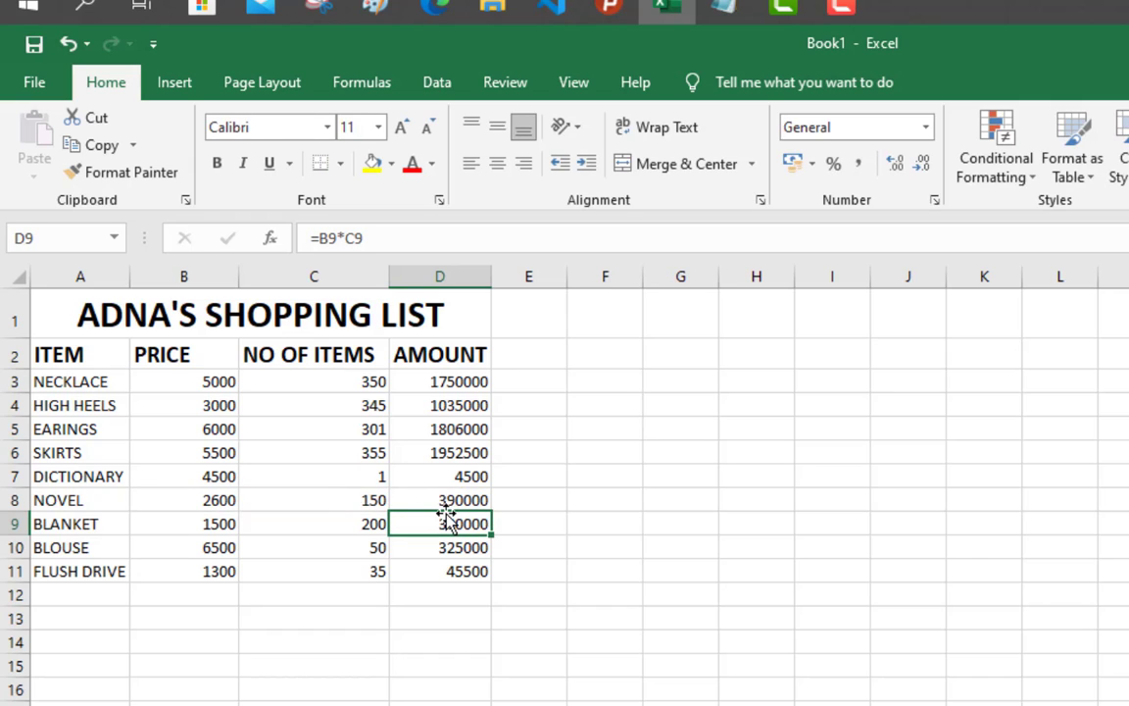
Step: Check the multiplication formulas in the AMOUNT column for the NOVEL to FLUSH DRIVE rows, D8 to D11
click(446, 498)
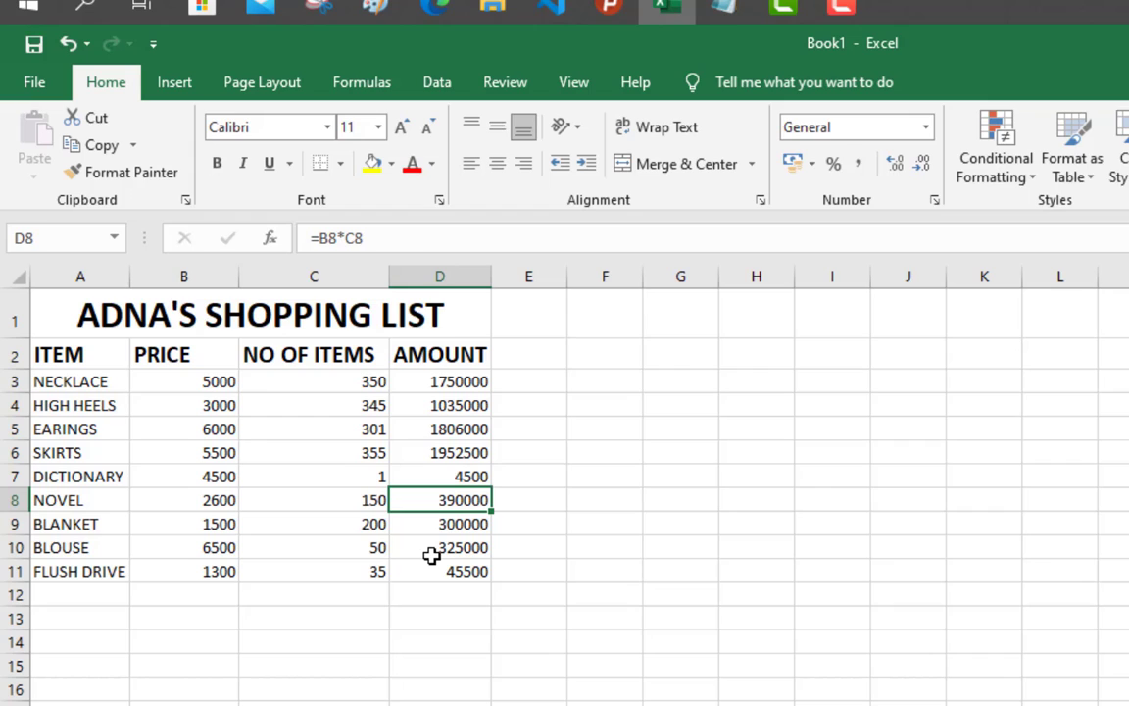
click(451, 528)
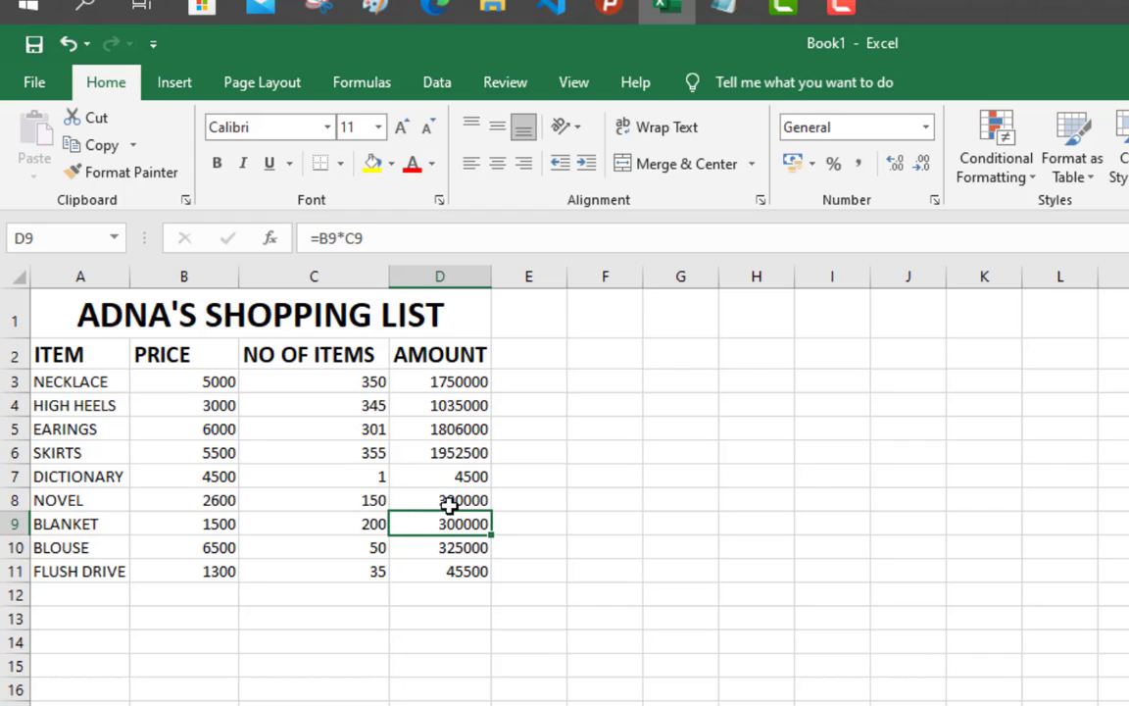
click(450, 504)
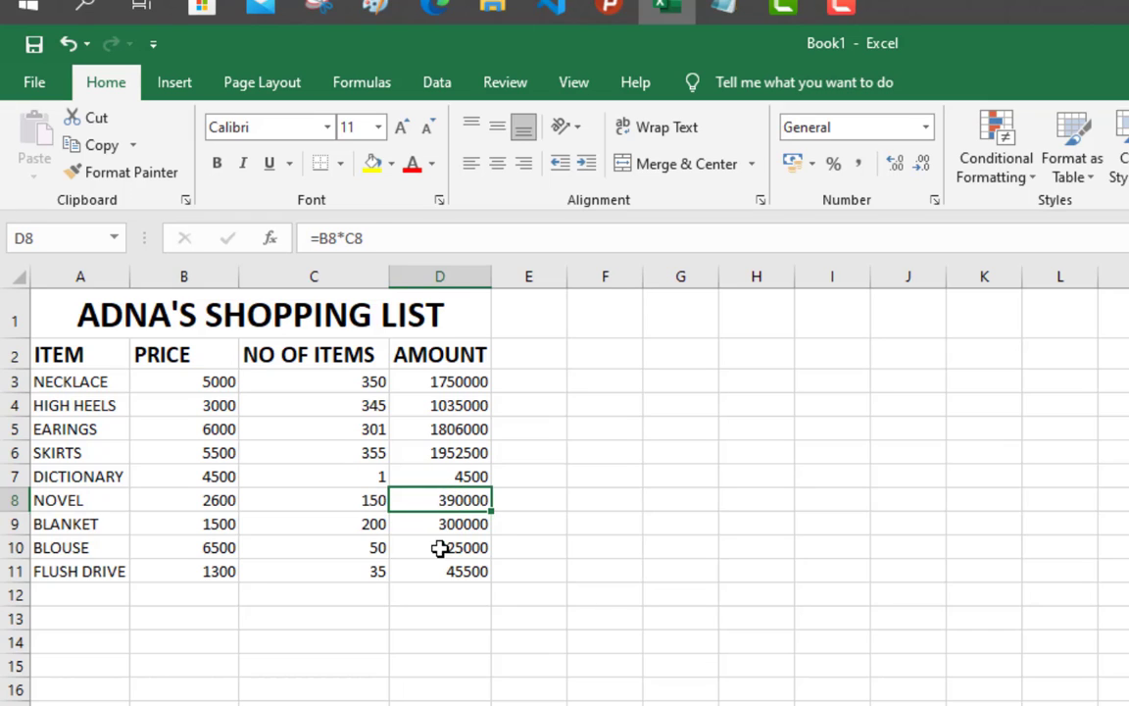
click(441, 547)
click(440, 571)
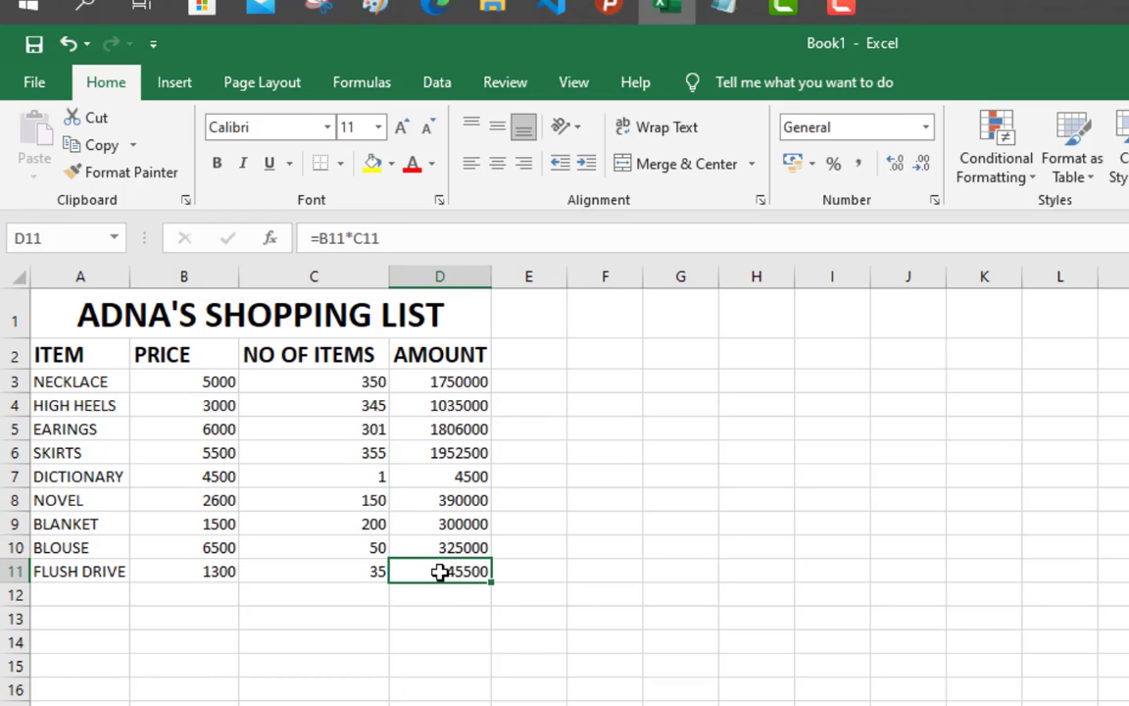
Step: Apply the $ English (United States) accounting format to the NECKLACE and HIGH HEELS prices in B3 and B4
click(317, 382)
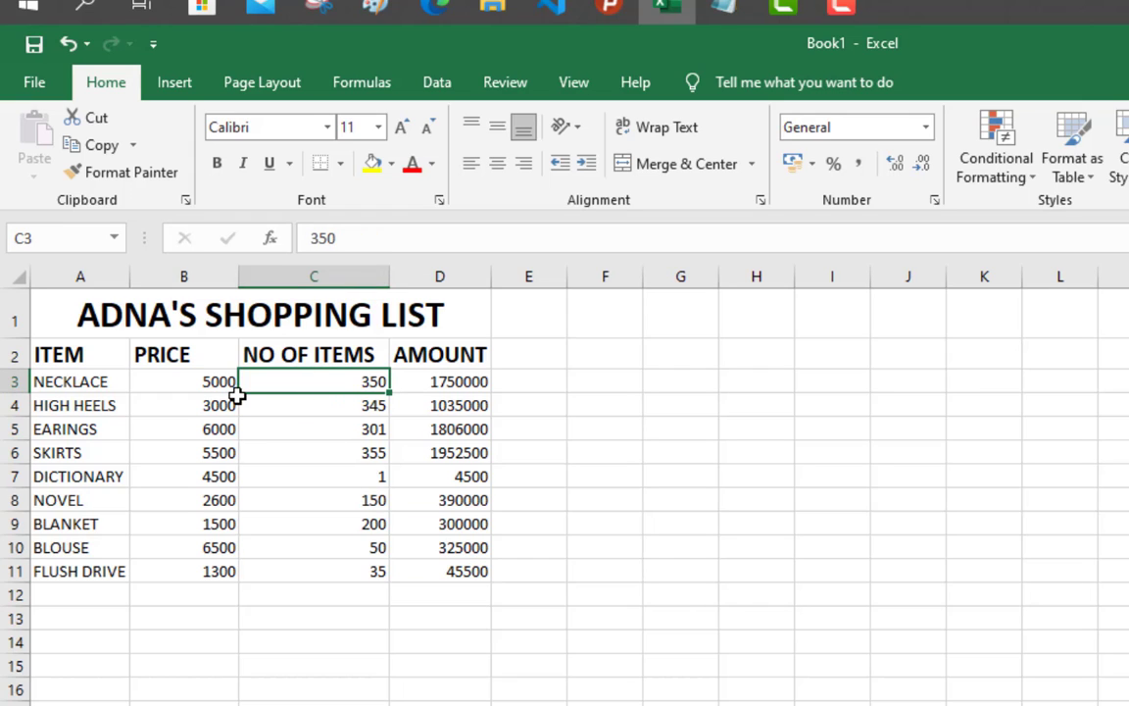
click(193, 382)
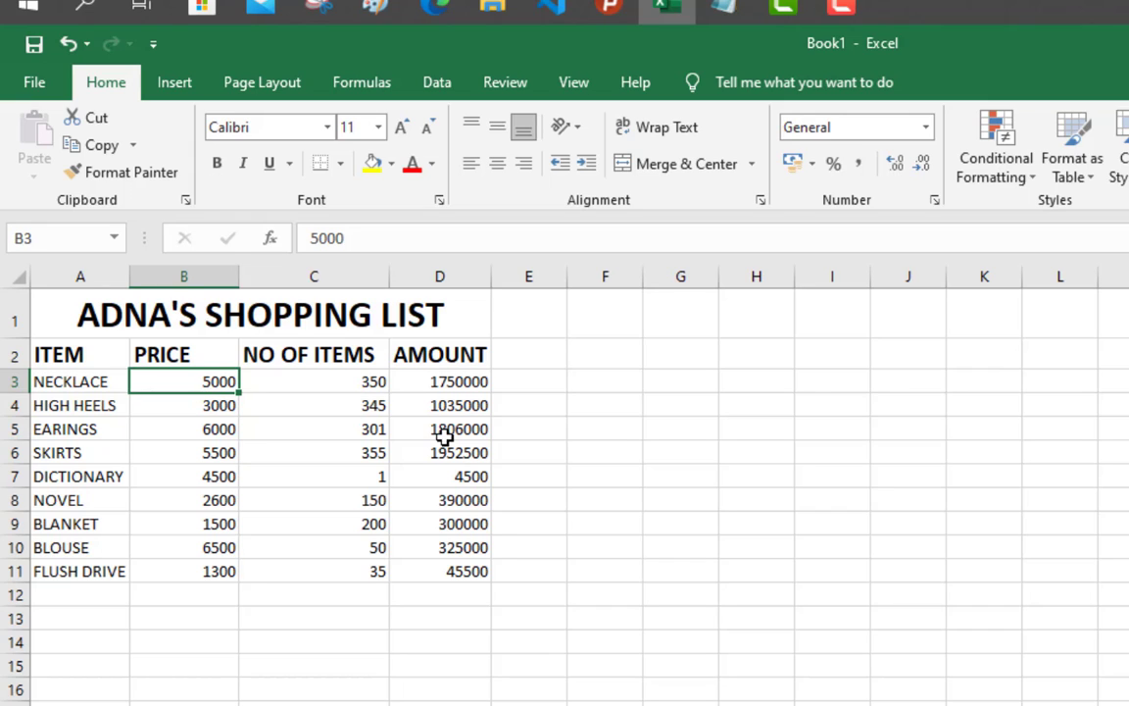
click(813, 167)
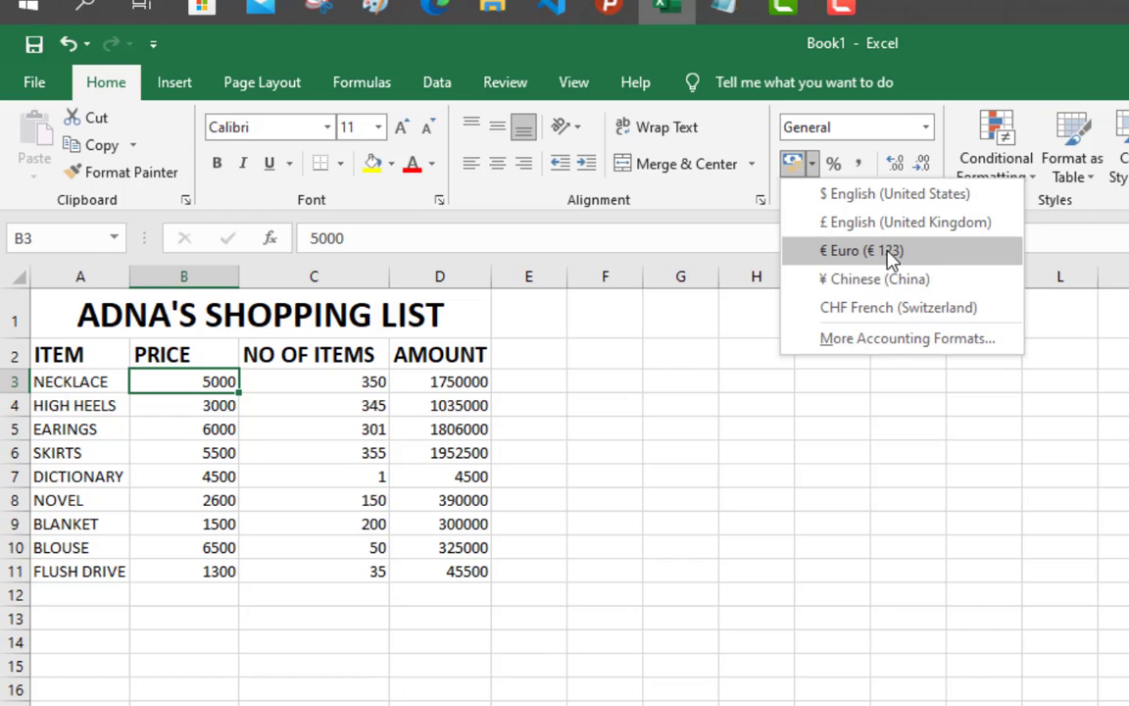
click(928, 196)
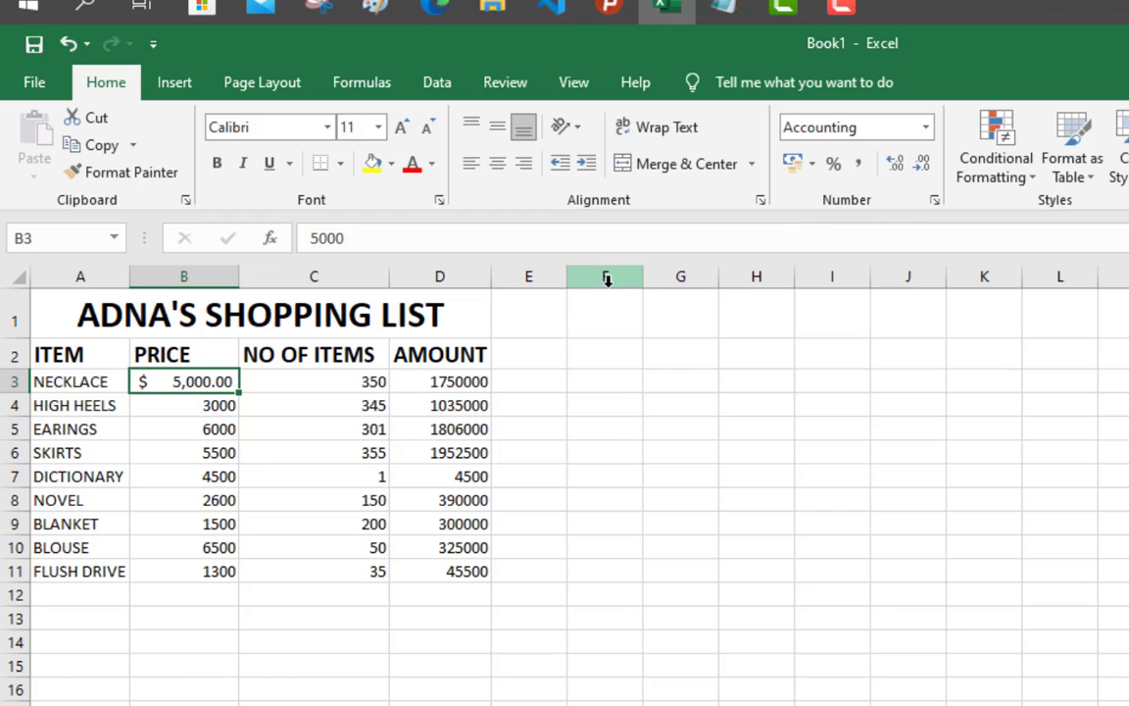
click(167, 414)
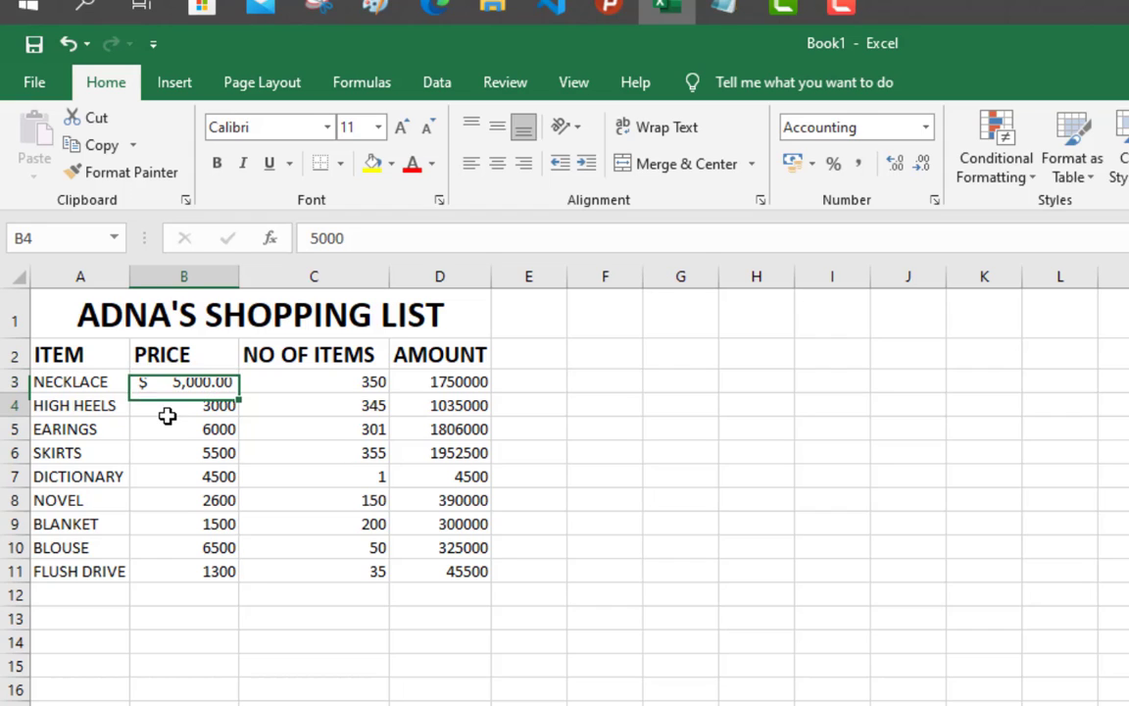
click(173, 385)
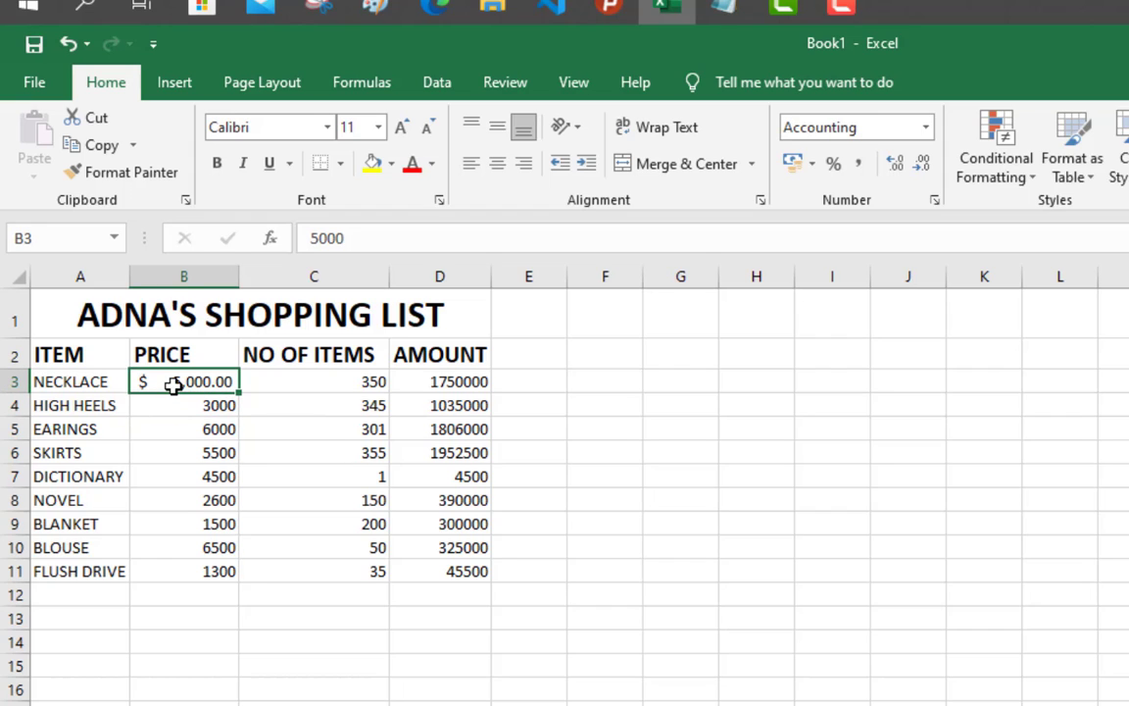
click(160, 404)
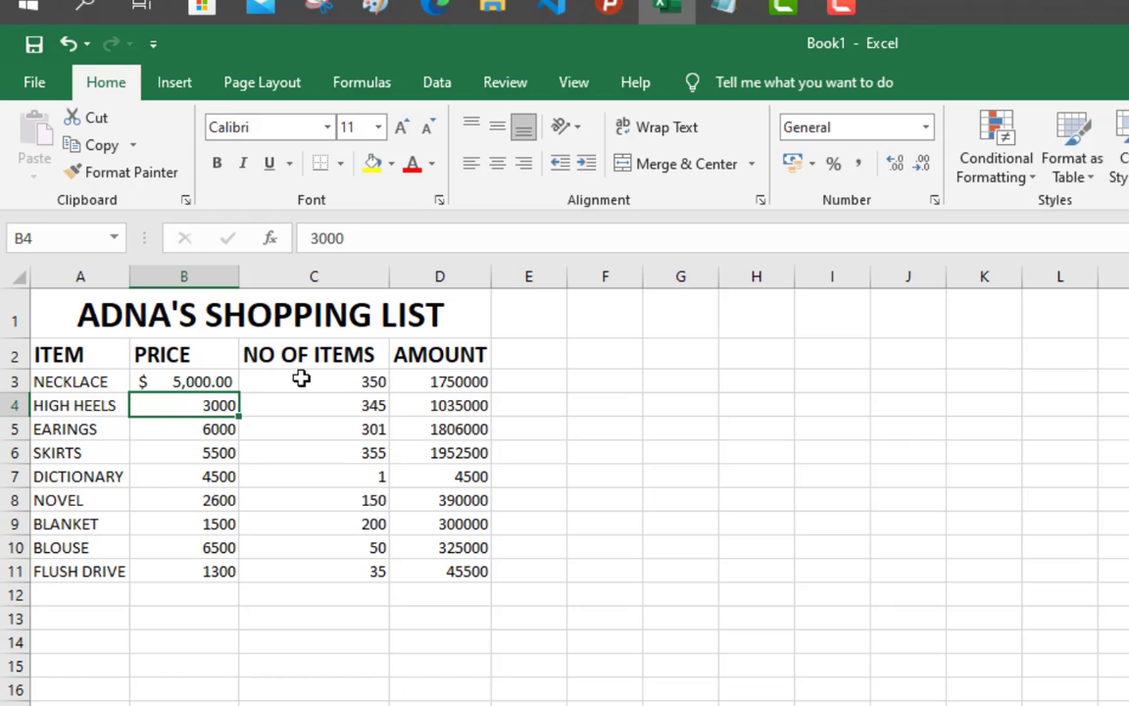
click(814, 165)
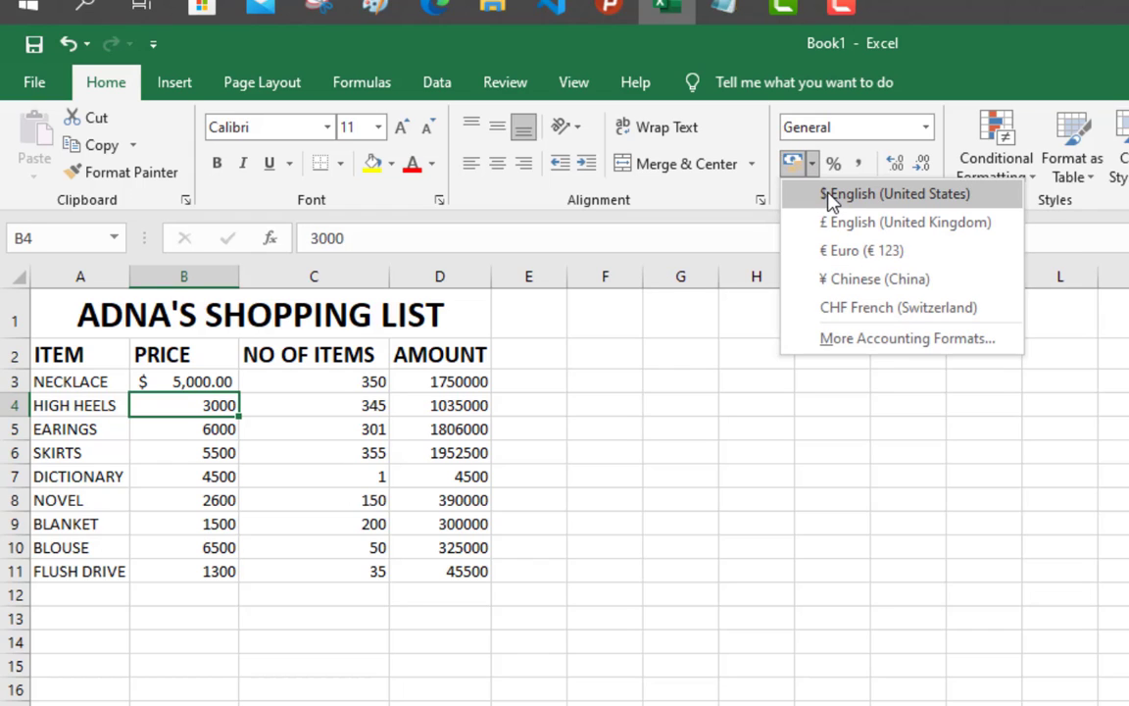
click(831, 200)
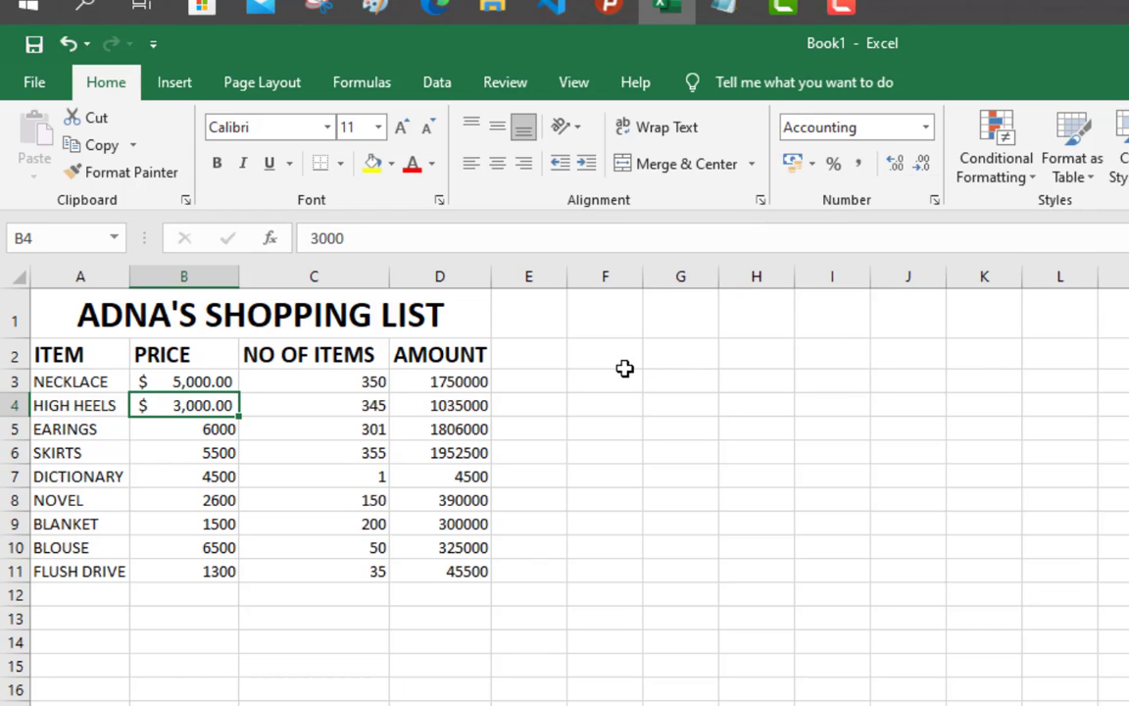
Step: Try filling the HIGH HEELS price from B4 down the PRICE column to B11, and undo the fill
double_click(237, 415)
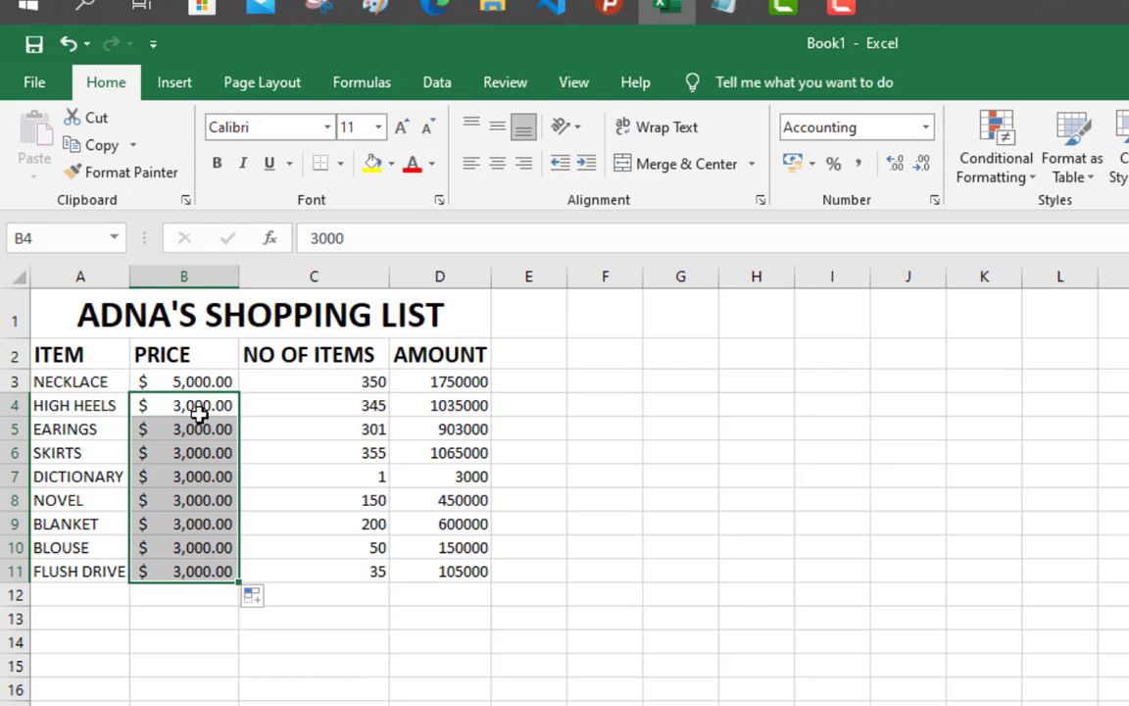
key(ctrl+z)
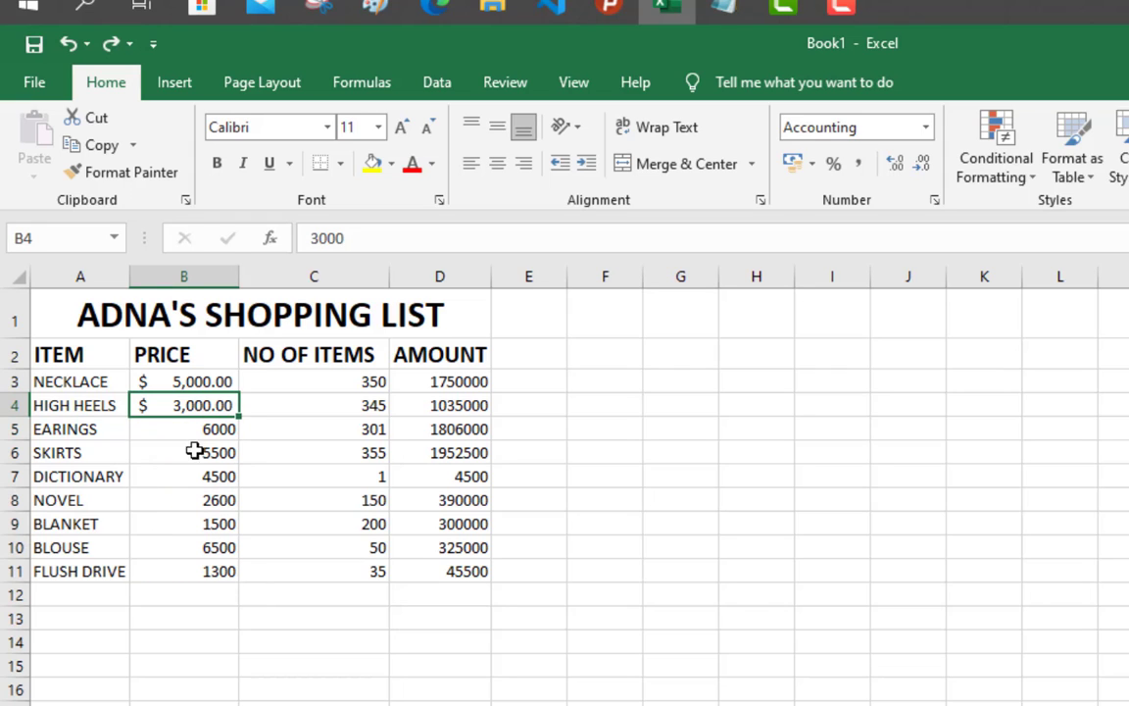
Step: Apply the $ English (United States) accounting format to the EARINGS and SKIRTS prices in B5 and B6
click(180, 427)
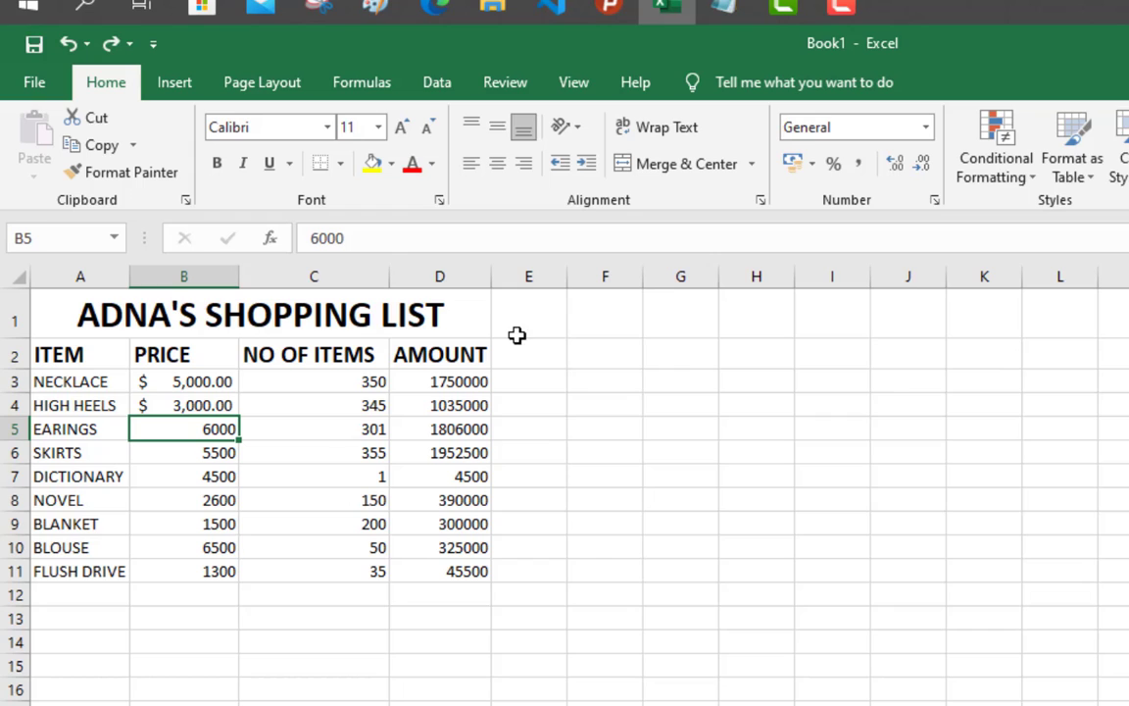
click(810, 165)
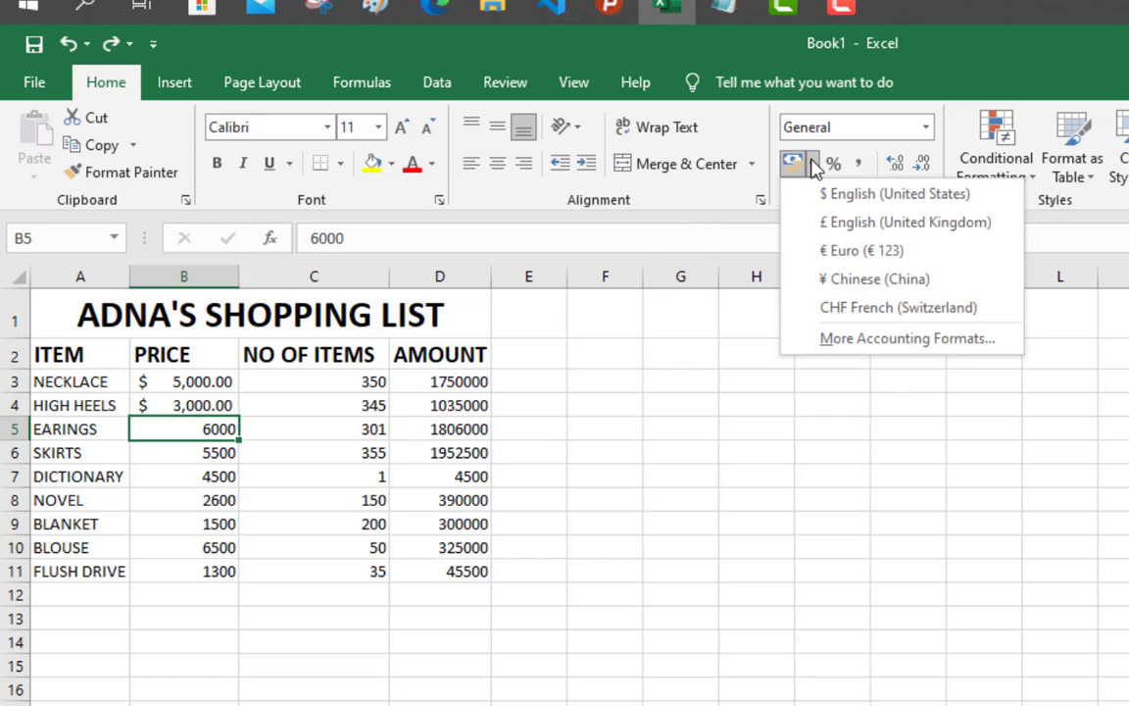
click(831, 201)
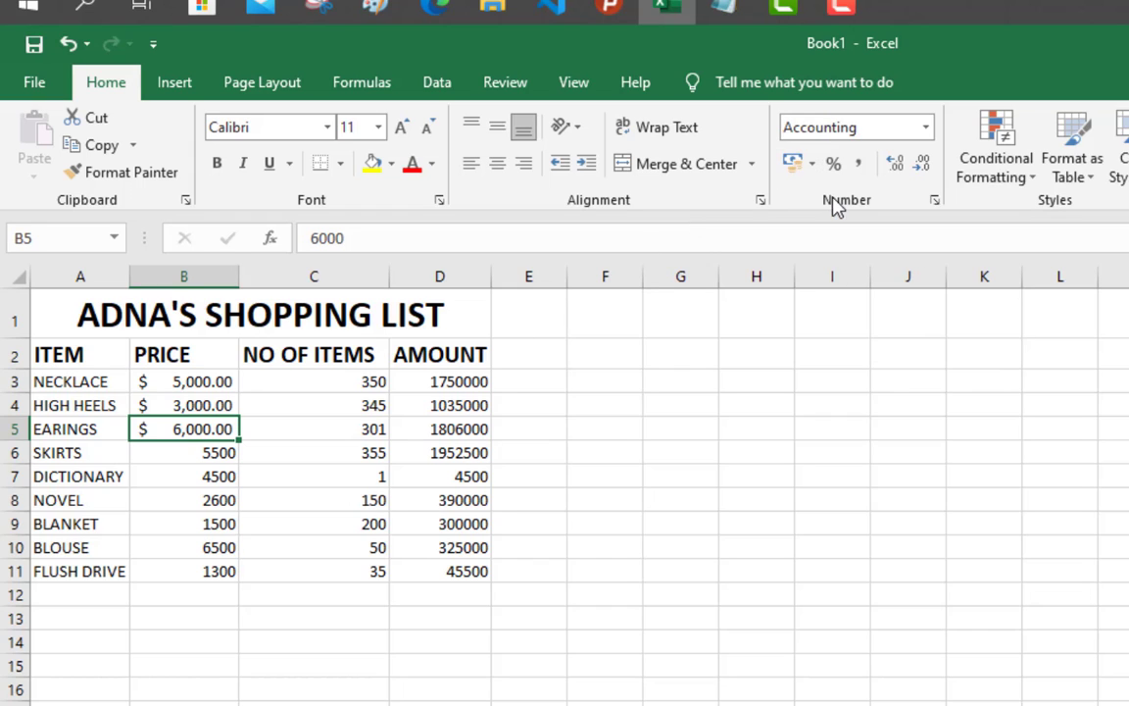
click(218, 455)
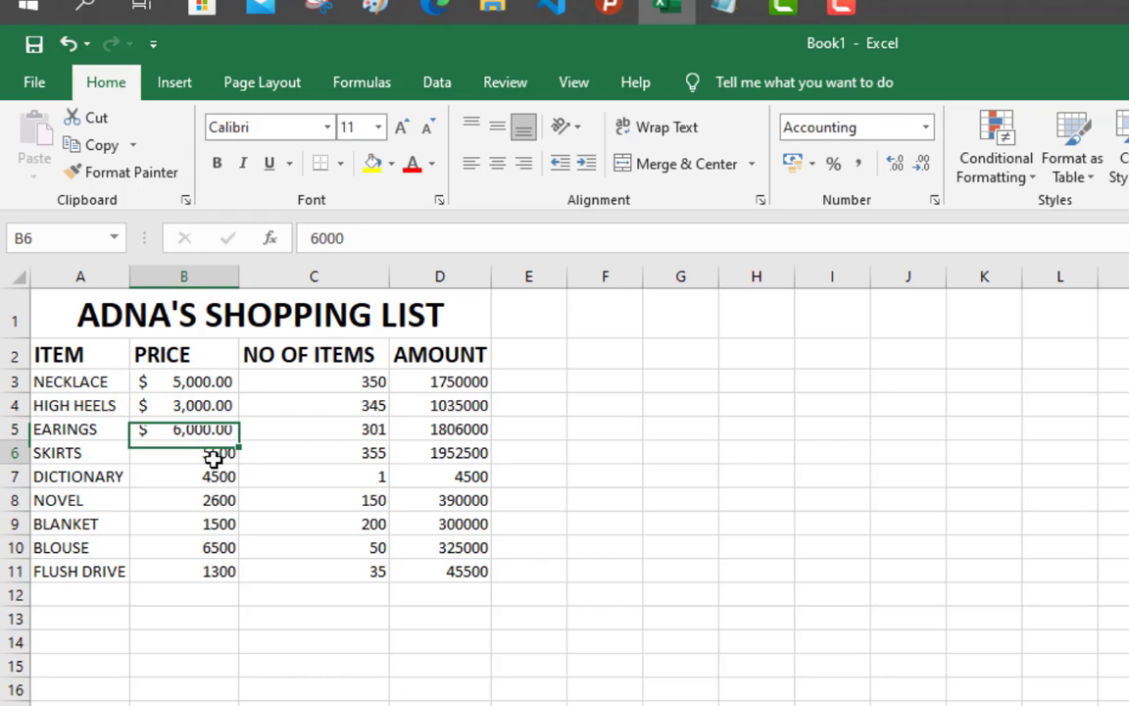
click(814, 165)
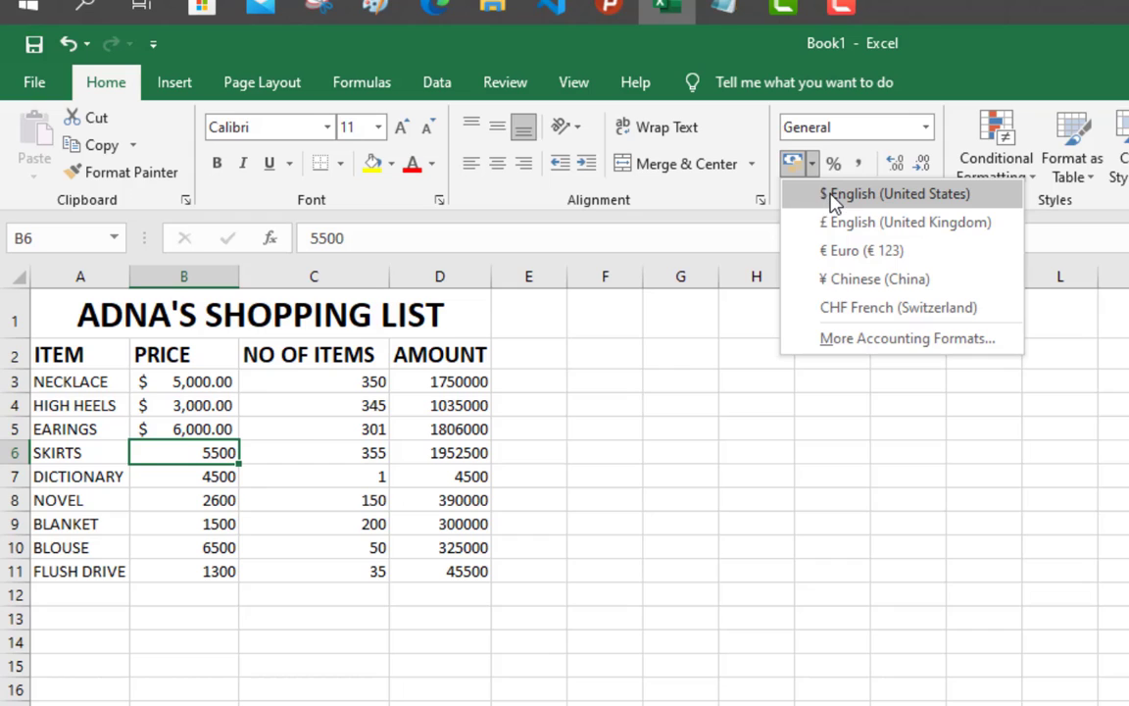
click(834, 197)
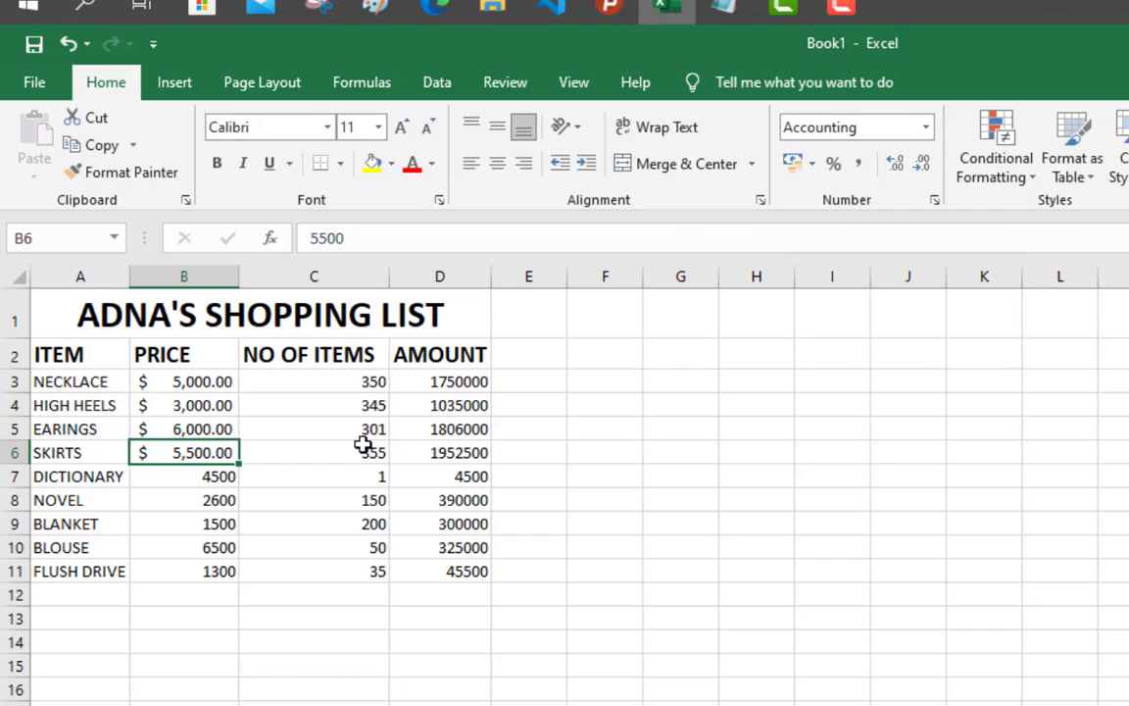
Step: Apply the $ English (United States) accounting format to the DICTIONARY and NOVEL prices in B7 and B8
click(203, 478)
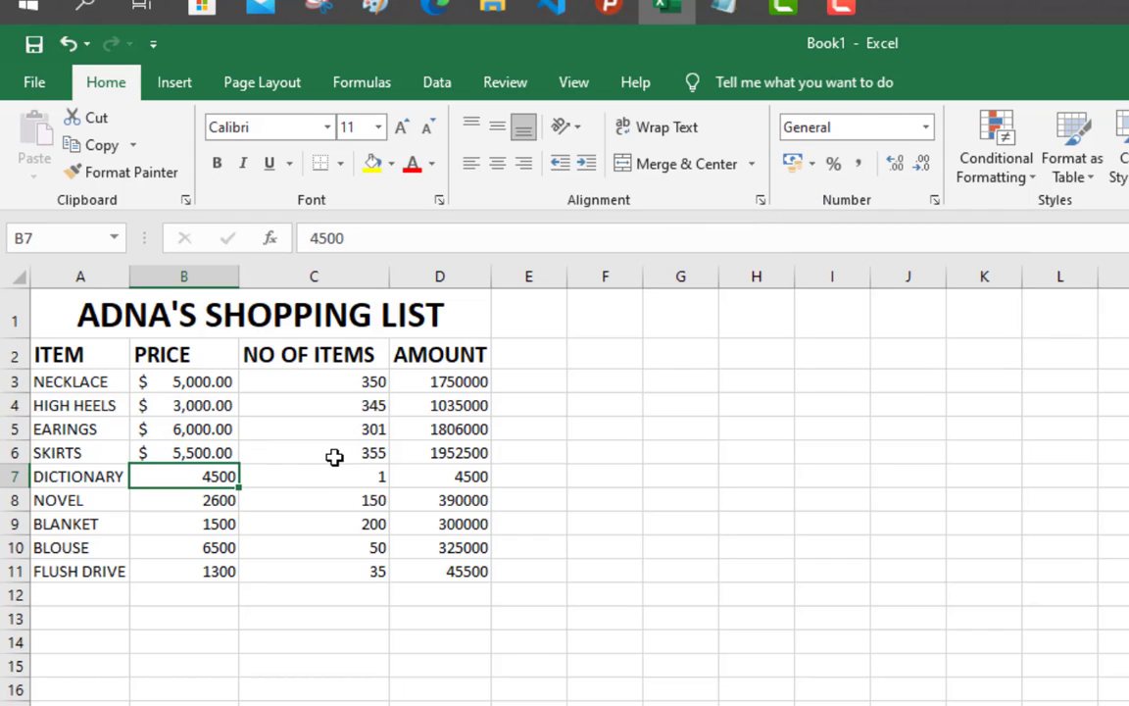
click(812, 167)
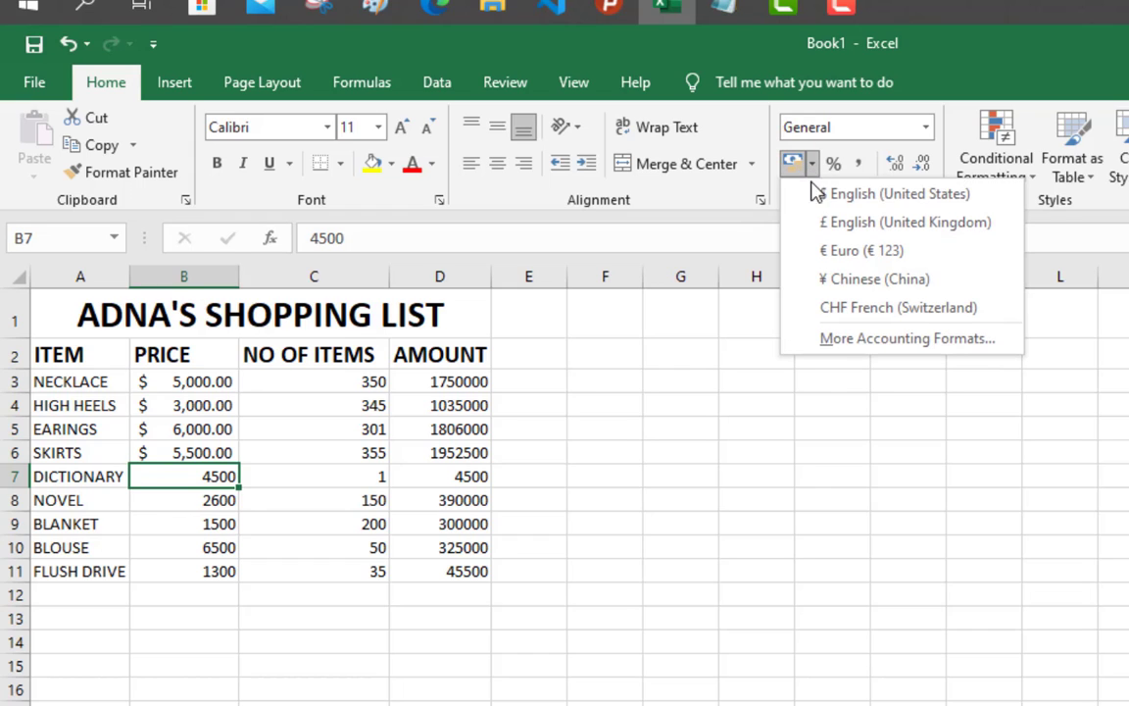
click(821, 201)
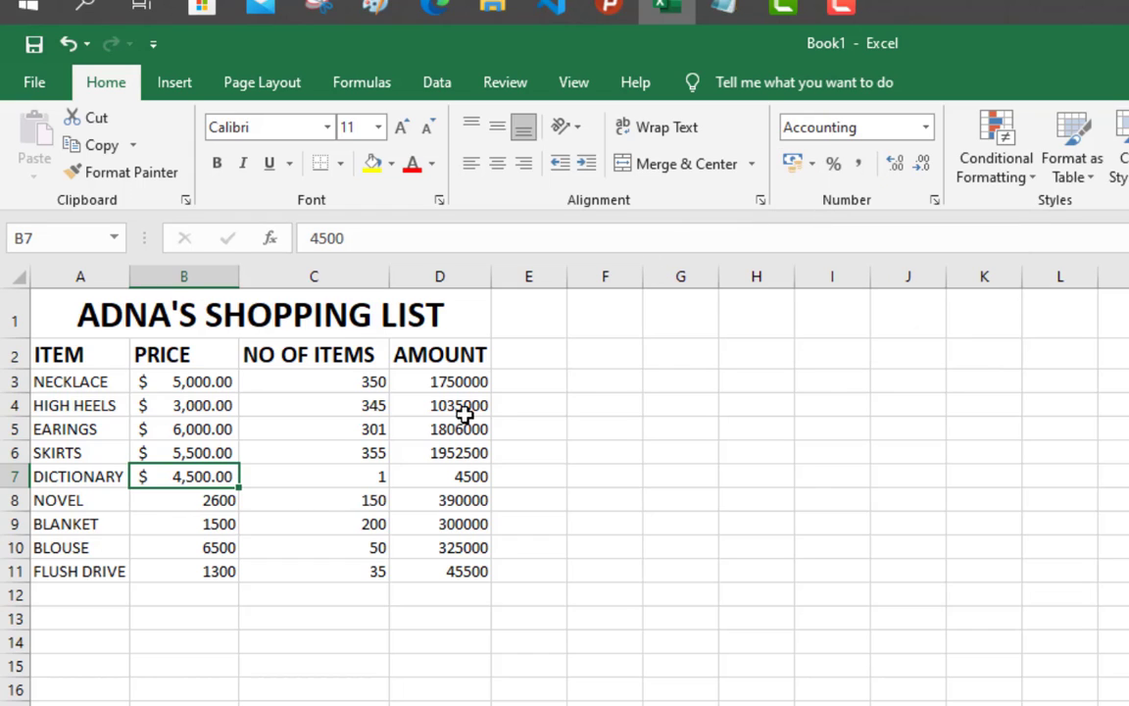
click(219, 502)
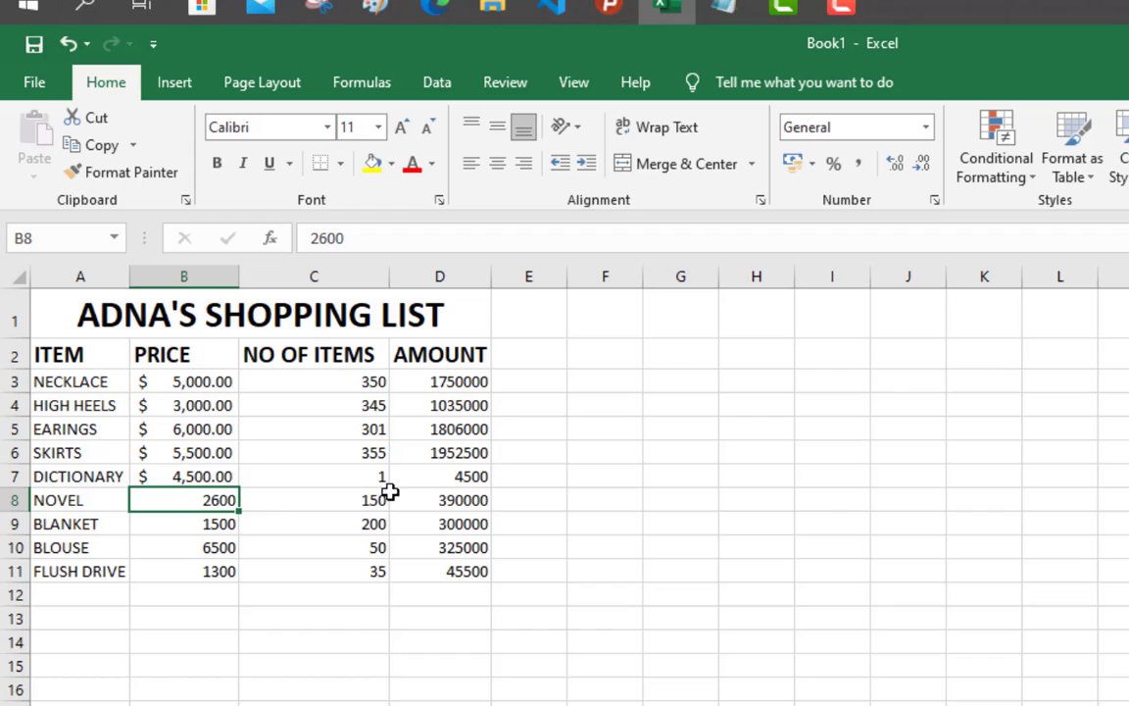
click(813, 166)
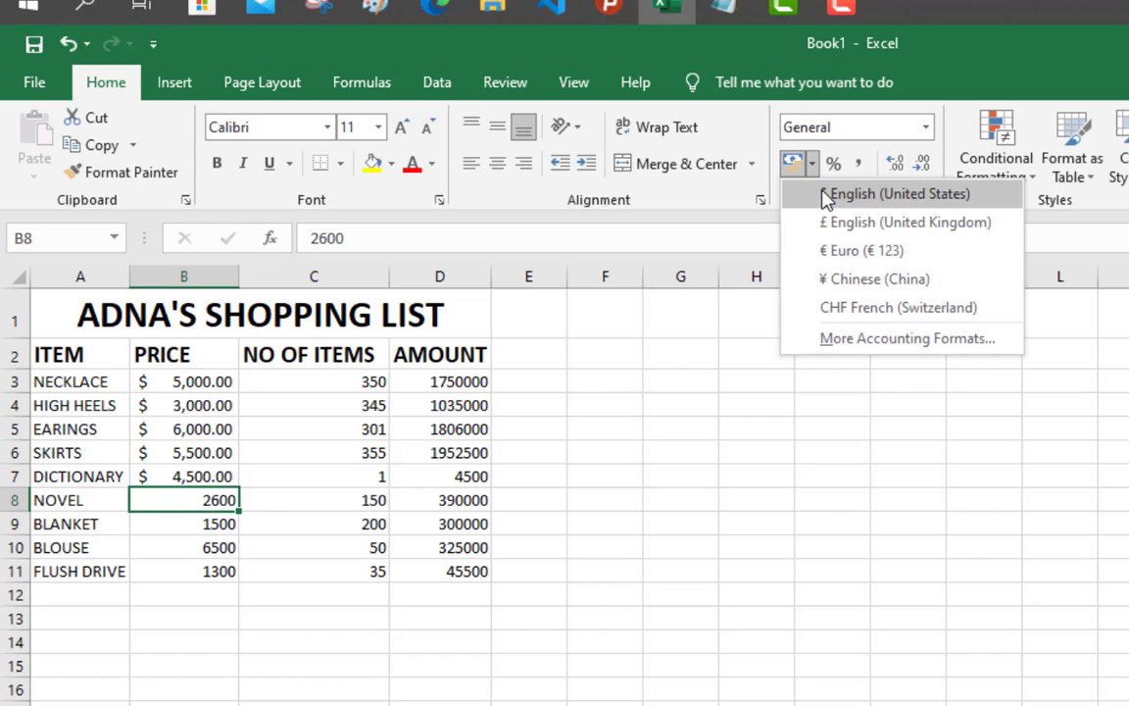
click(822, 195)
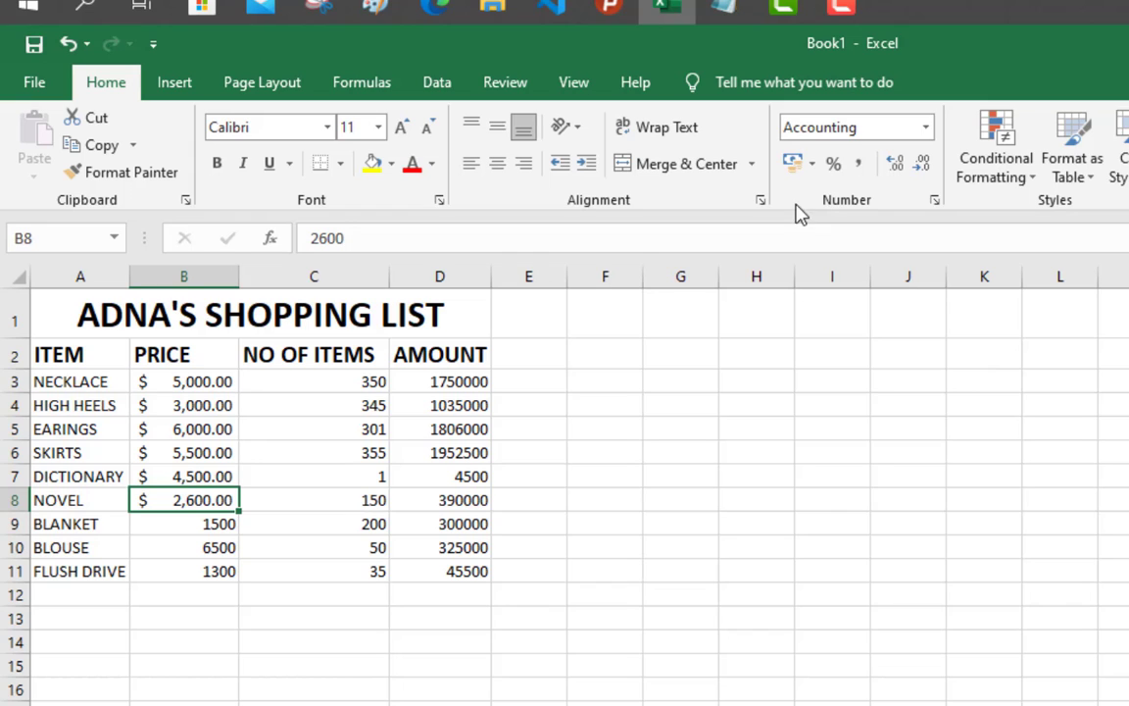
Step: Apply the $ English (United States) accounting format to the BLANKET and BLOUSE prices in B9 and B10
click(218, 526)
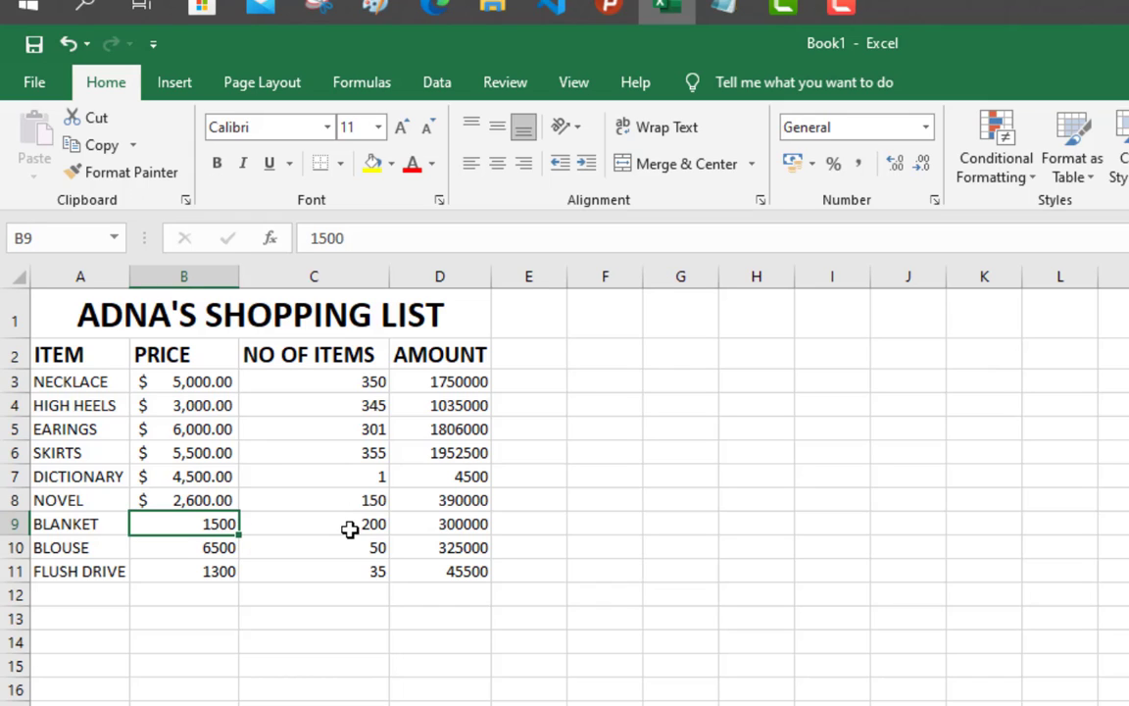
click(814, 166)
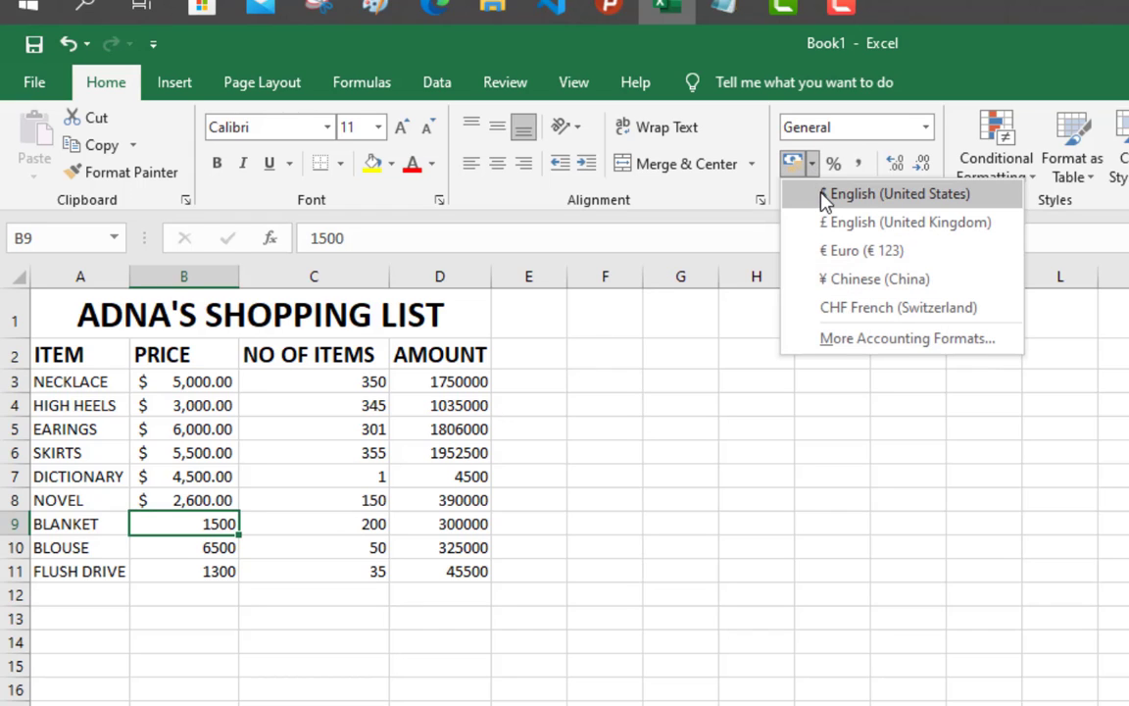
click(824, 195)
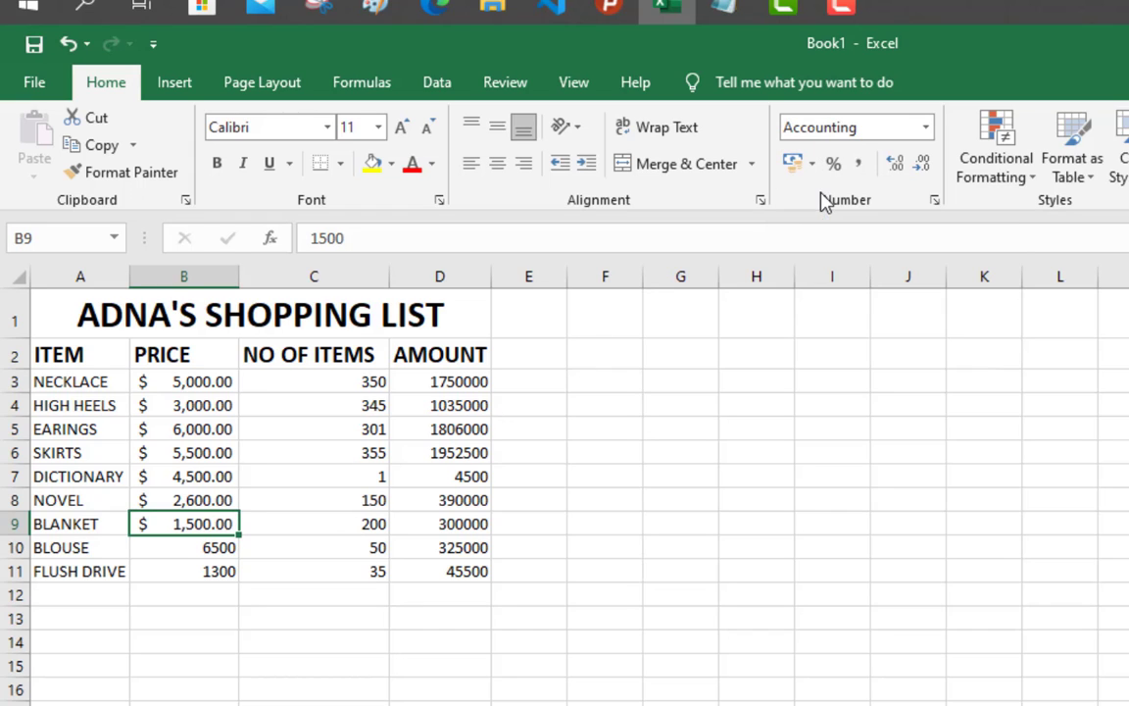
click(201, 547)
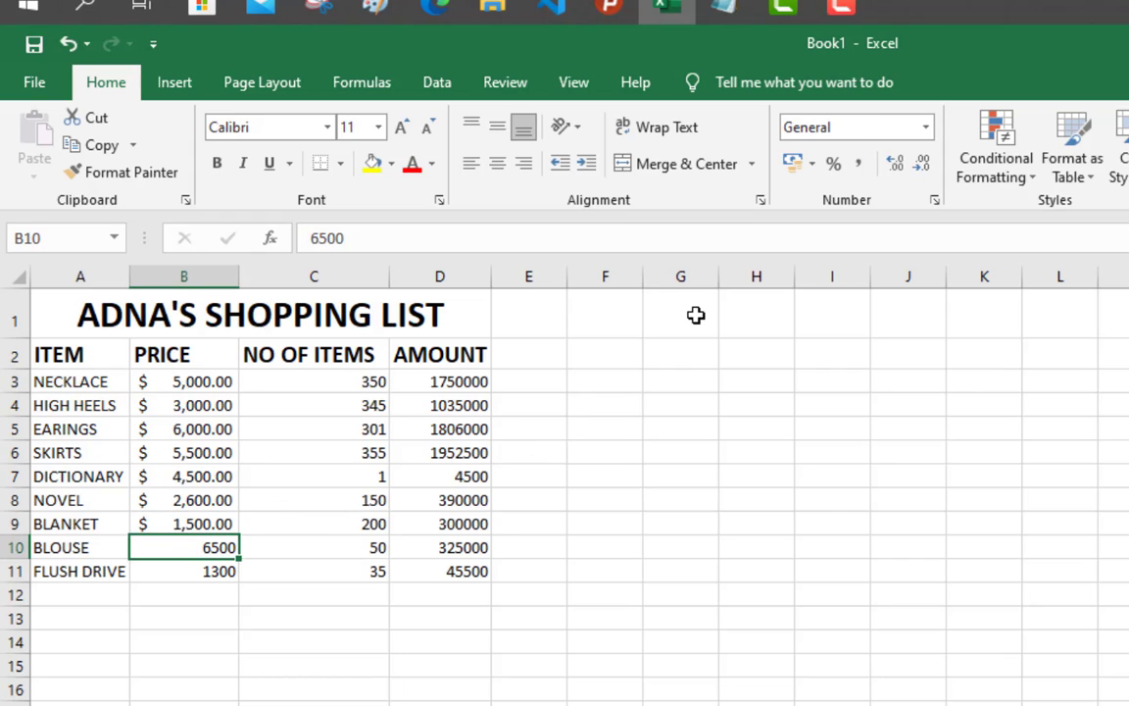
click(813, 165)
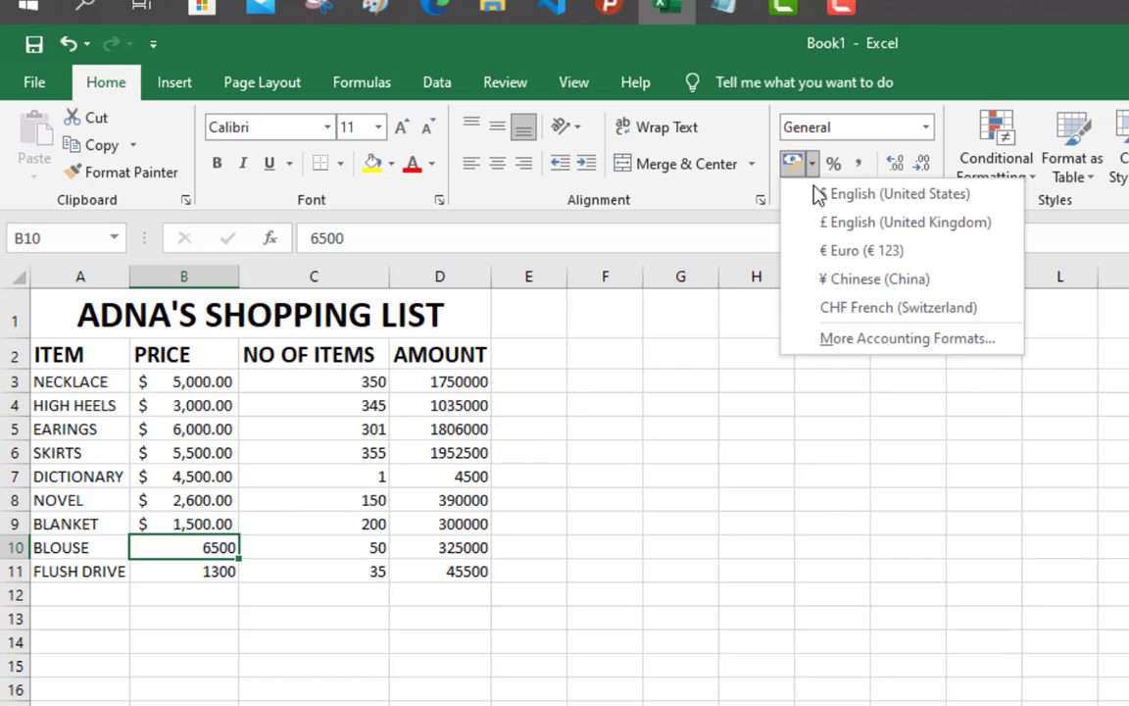
click(824, 201)
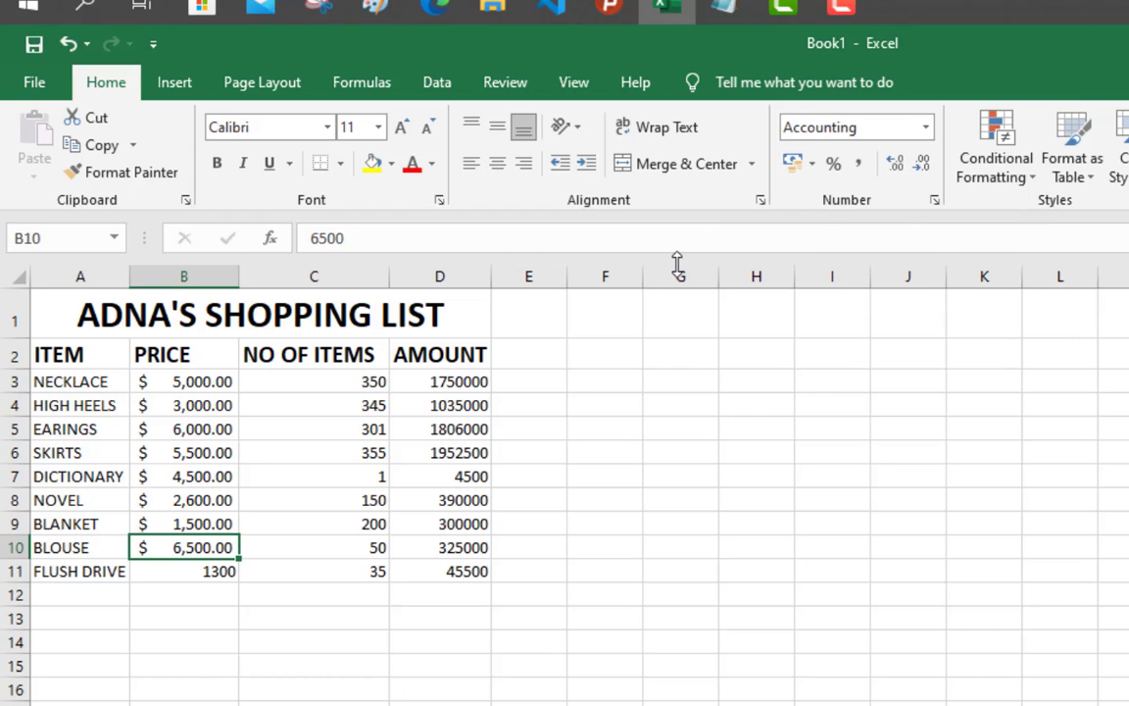
Step: Apply the $ English (United States) accounting format to the FLUSH DRIVE price in B11
click(184, 570)
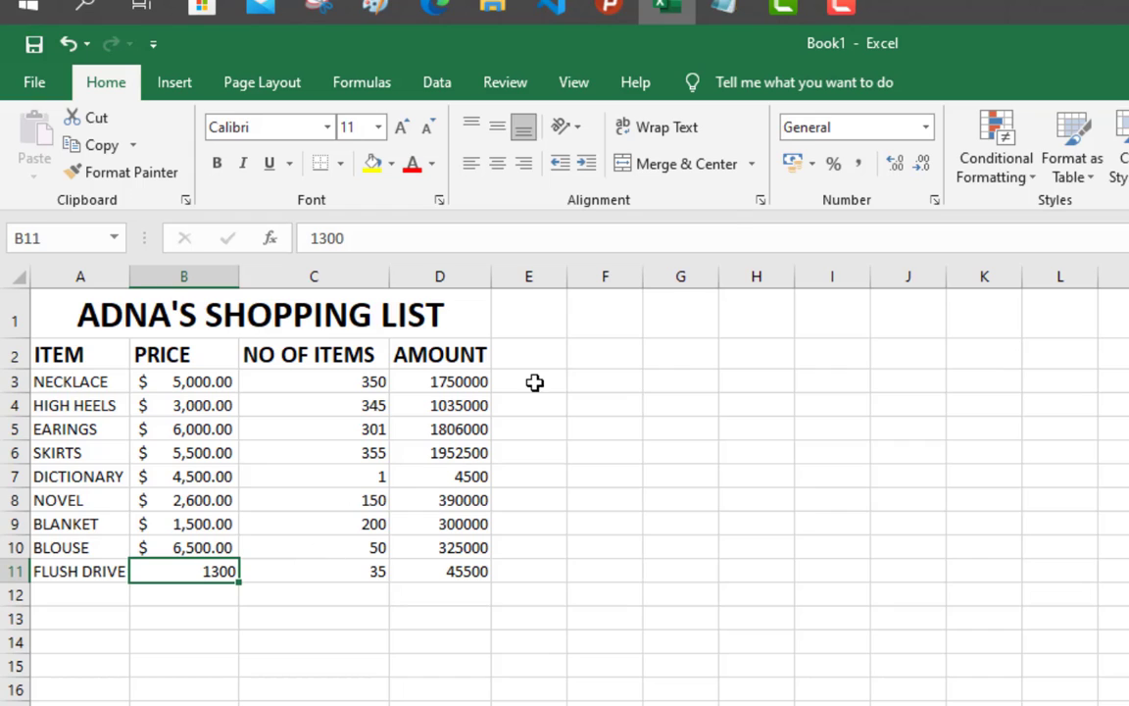
click(813, 166)
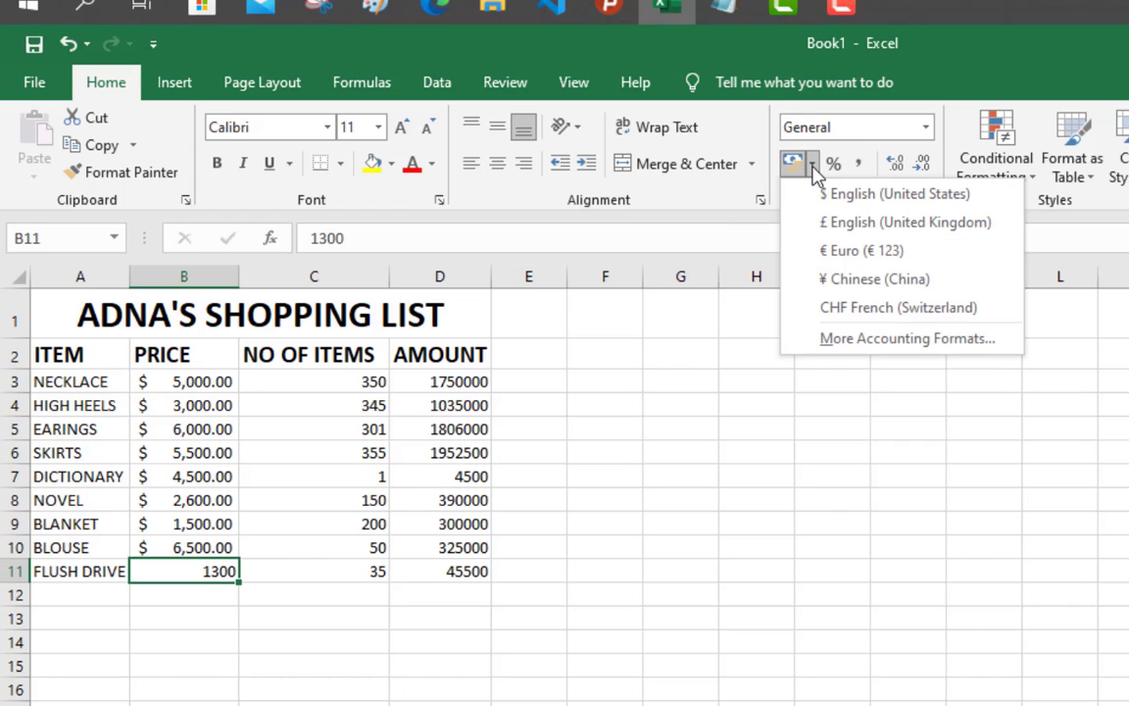
click(823, 194)
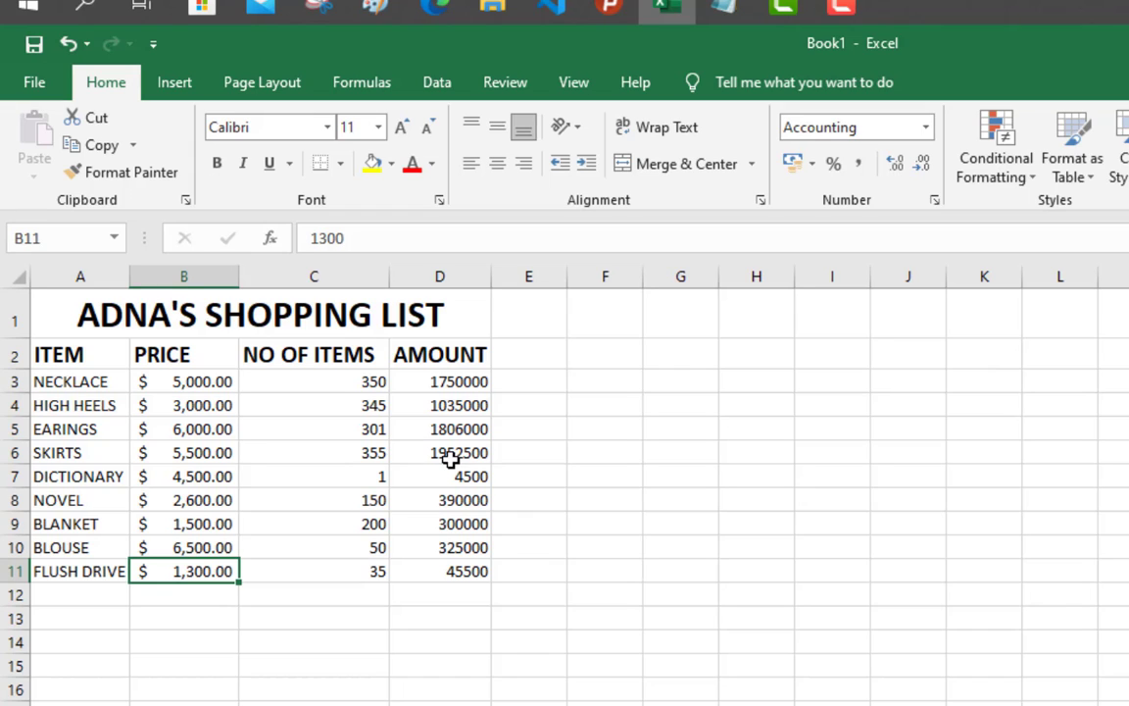
click(188, 429)
click(188, 403)
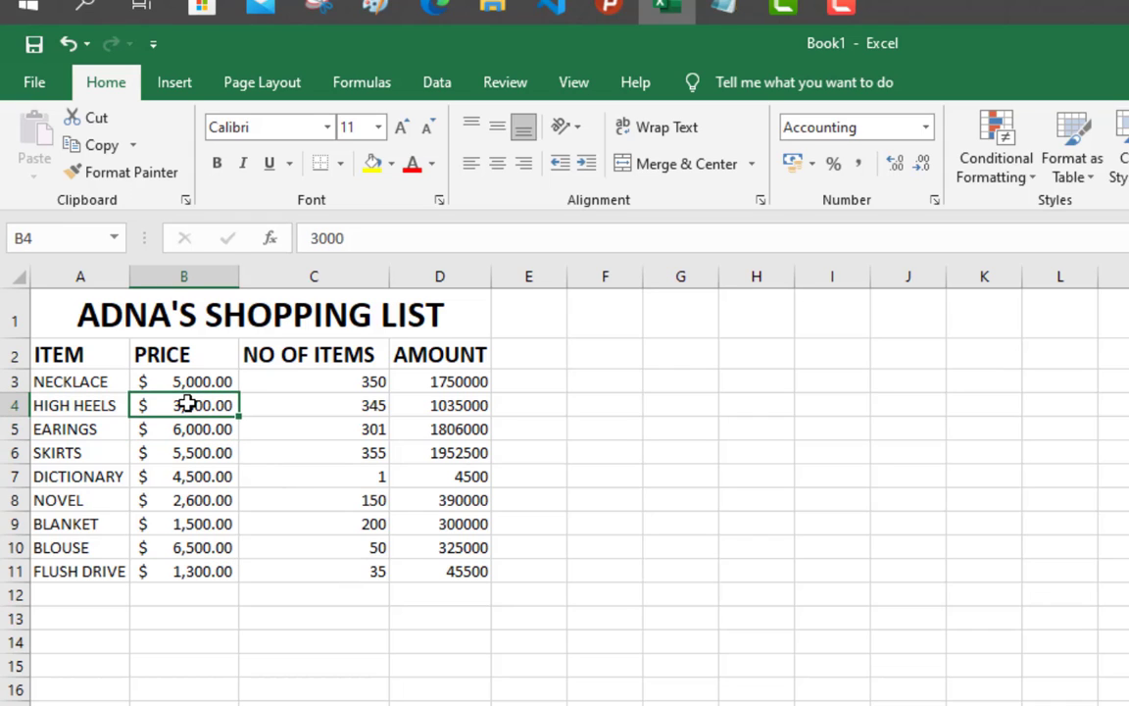
click(206, 378)
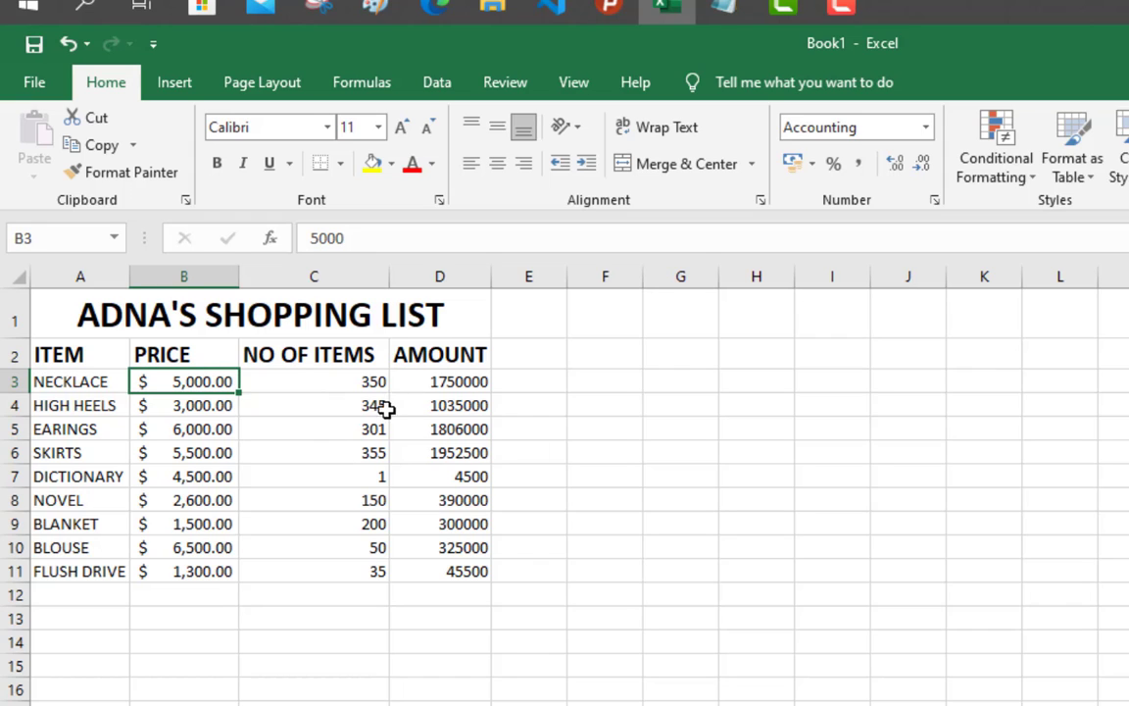
Step: Try the $ English (United States) accounting format on the NECKLACE amount in D3, and undo it
click(408, 382)
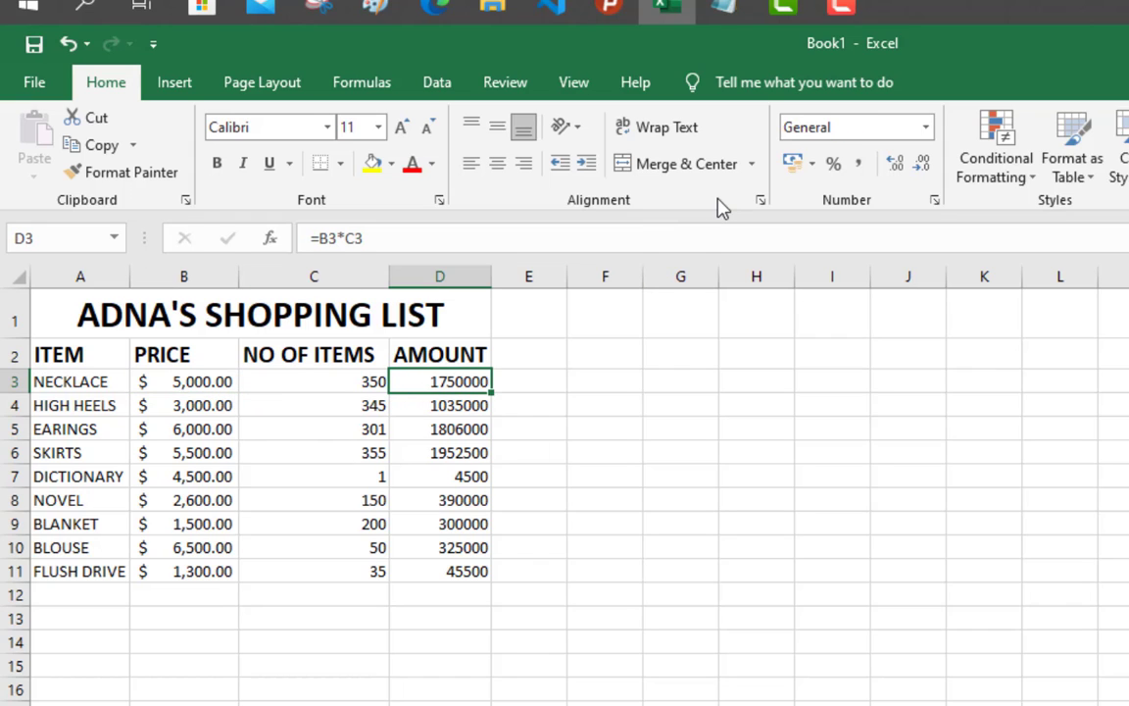
click(811, 164)
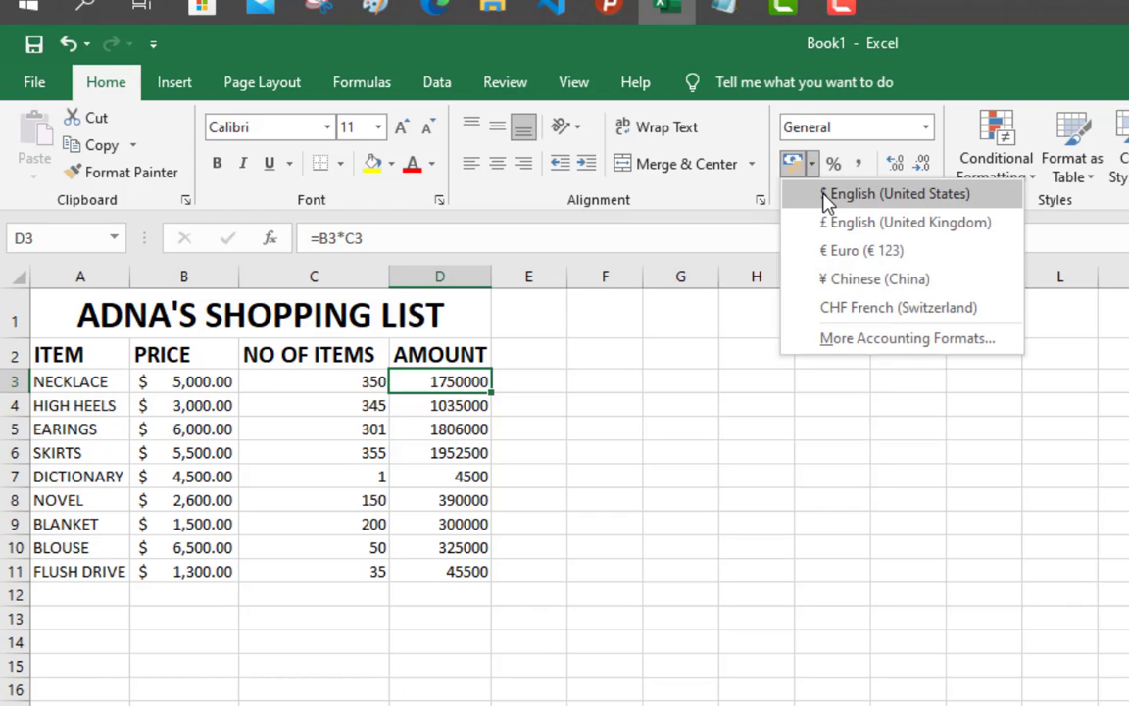
click(882, 194)
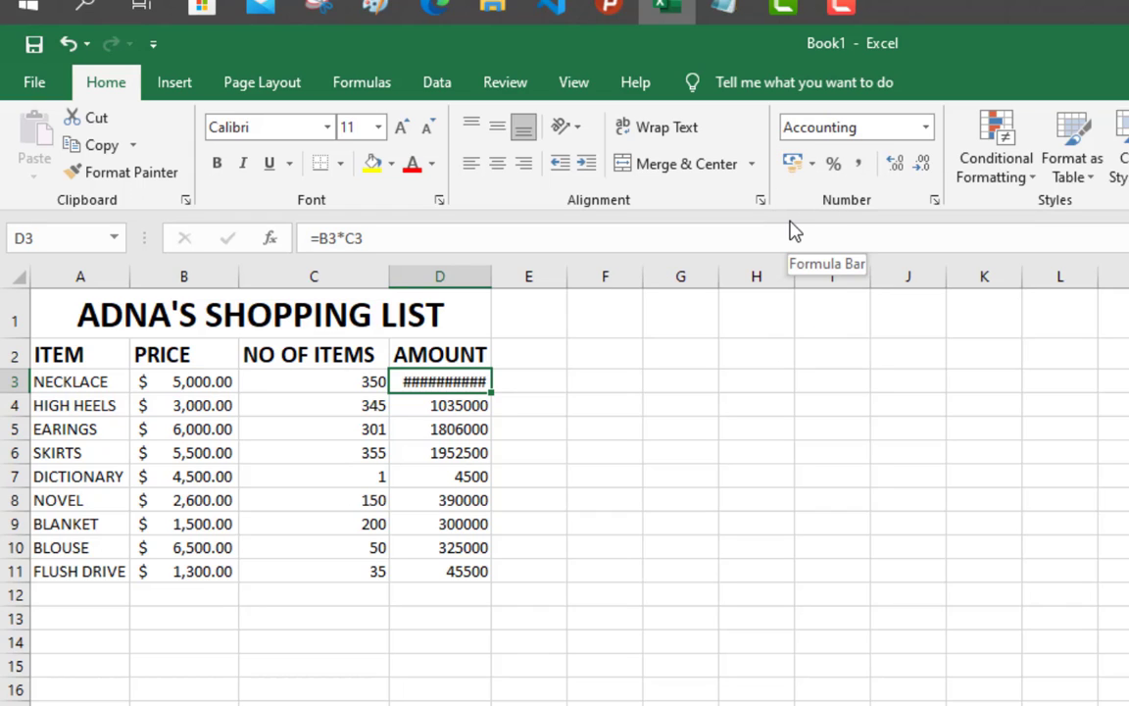
key(ctrl+z)
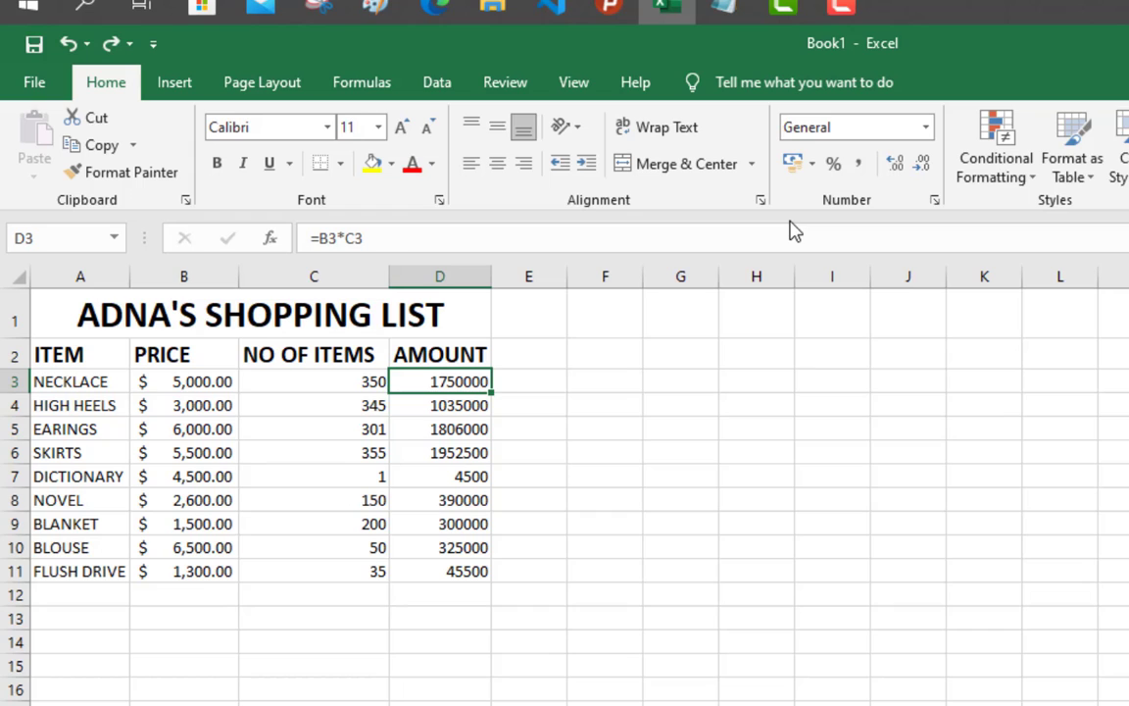
Step: Apply the $ English (United States) accounting format to the NECKLACE amount in D3 and widen the AMOUNT column to fit it
click(811, 164)
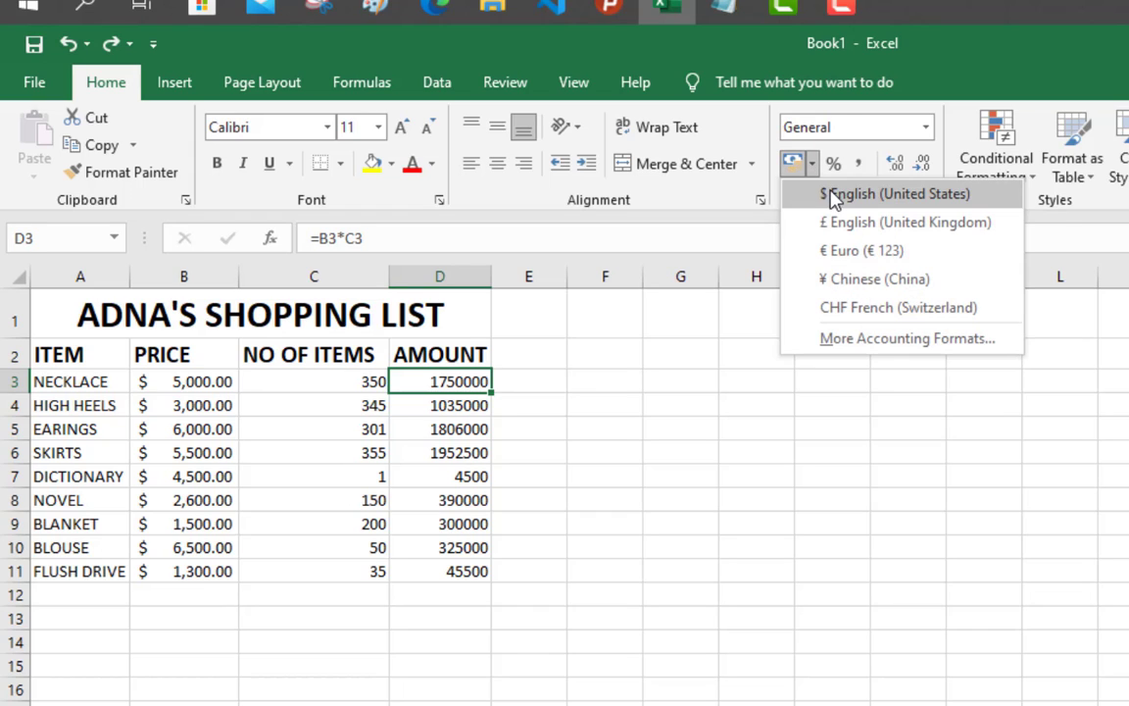
click(832, 195)
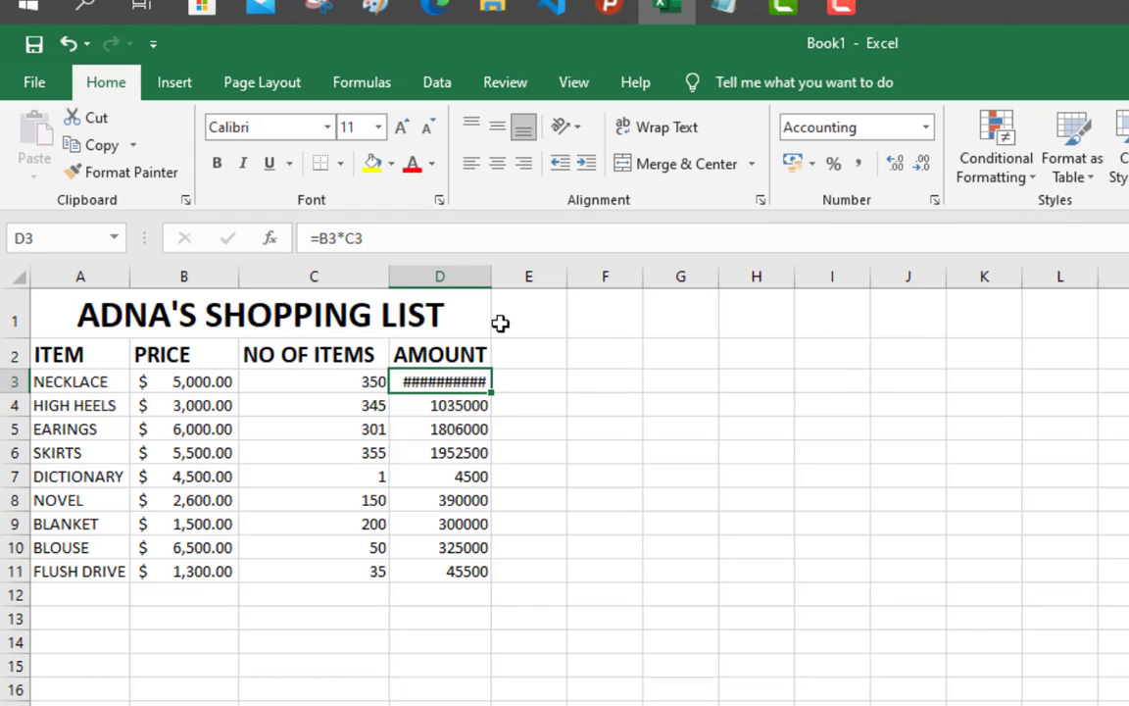
drag(489, 269, 571, 275)
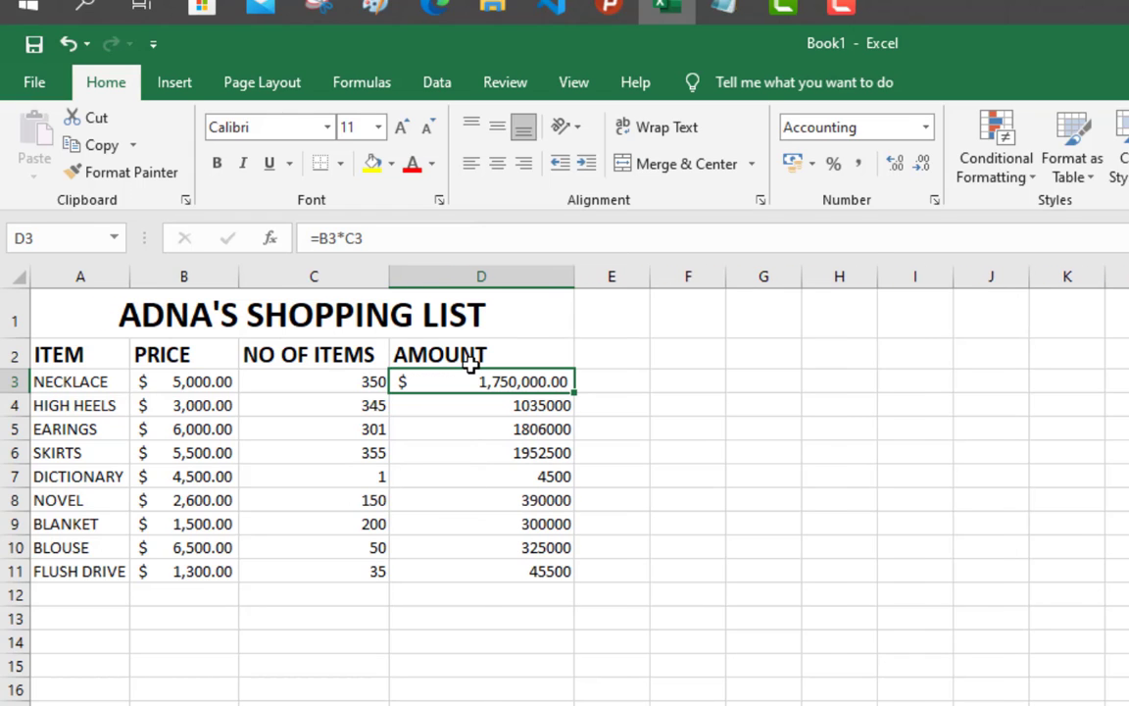
Step: Apply the $ English (United States) accounting format to the HIGH HEELS amount in D4
click(511, 406)
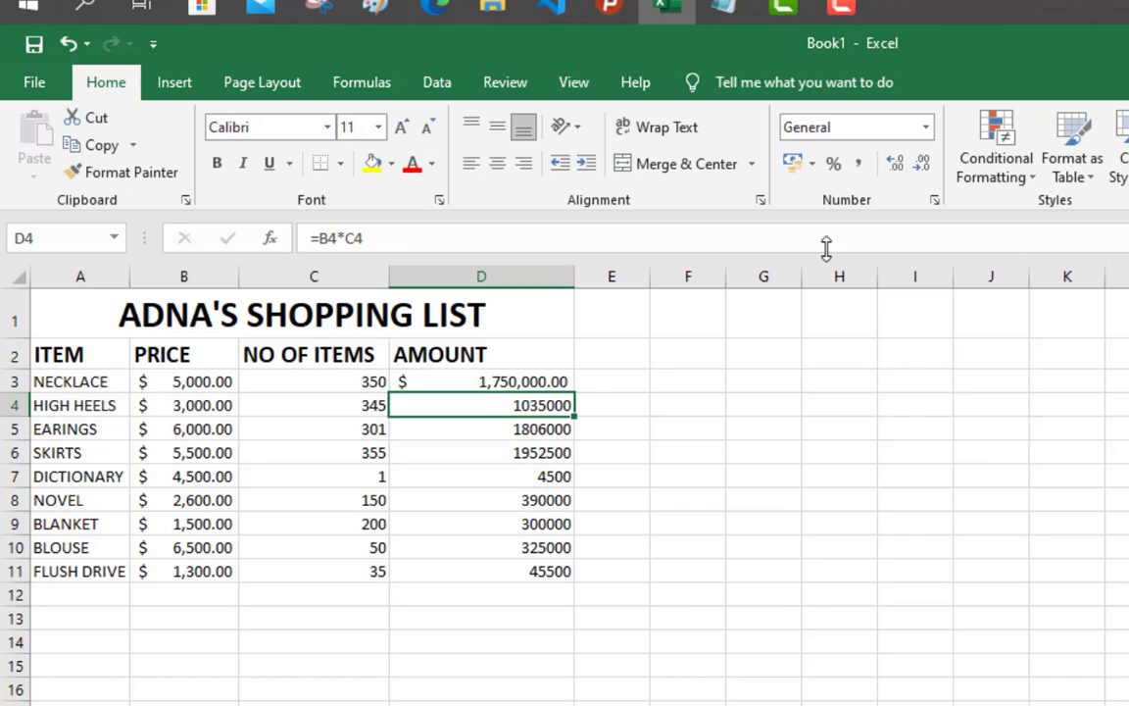
click(811, 165)
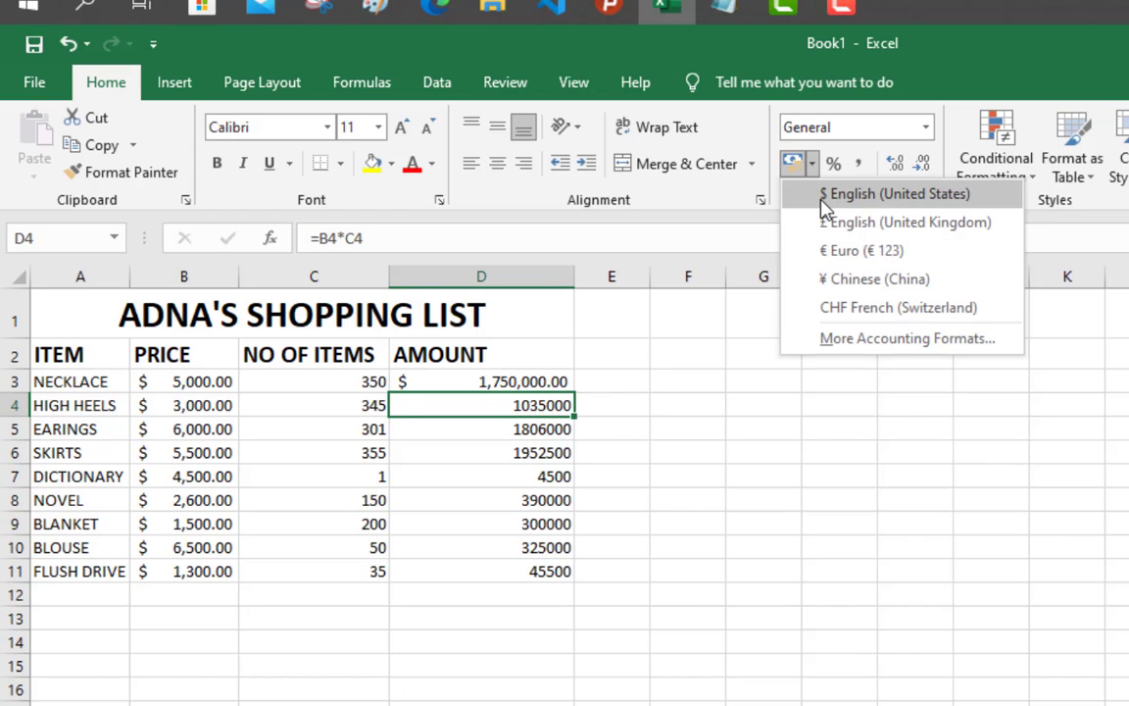
click(833, 194)
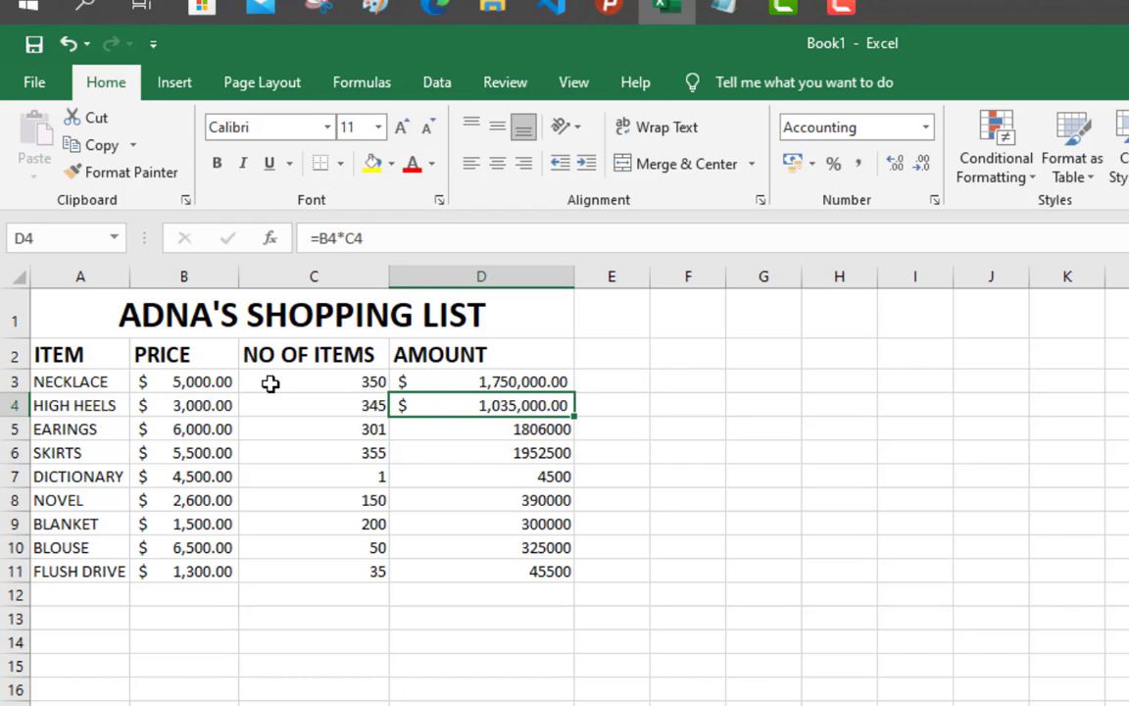
click(208, 383)
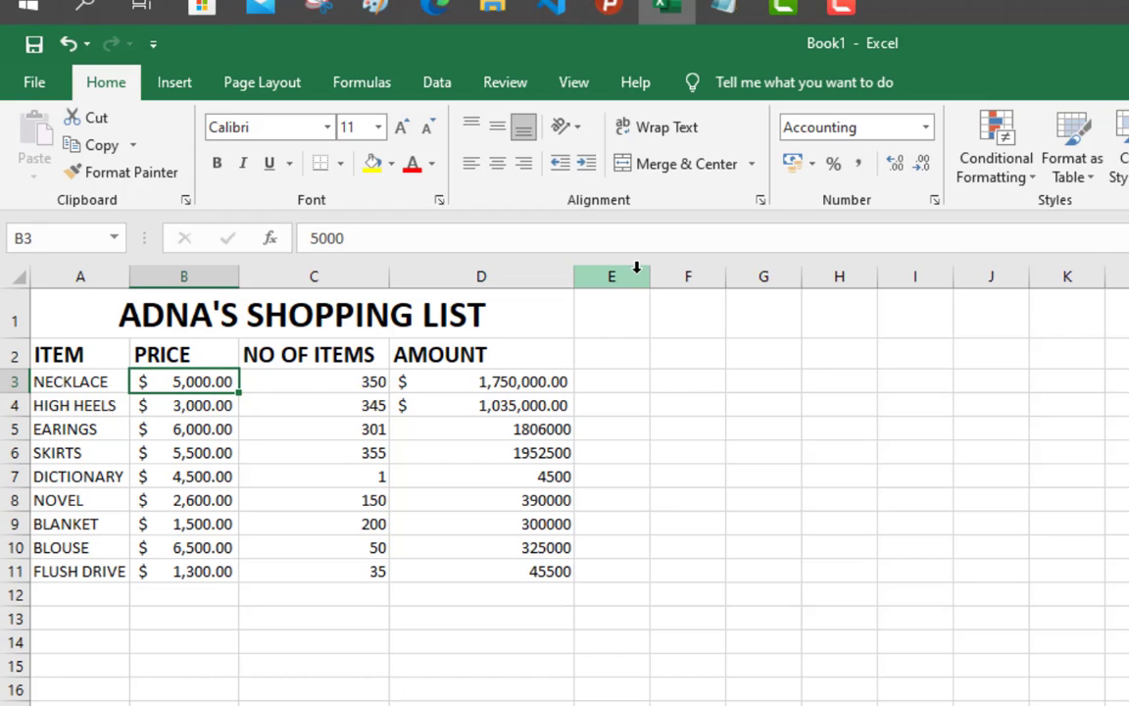
click(812, 167)
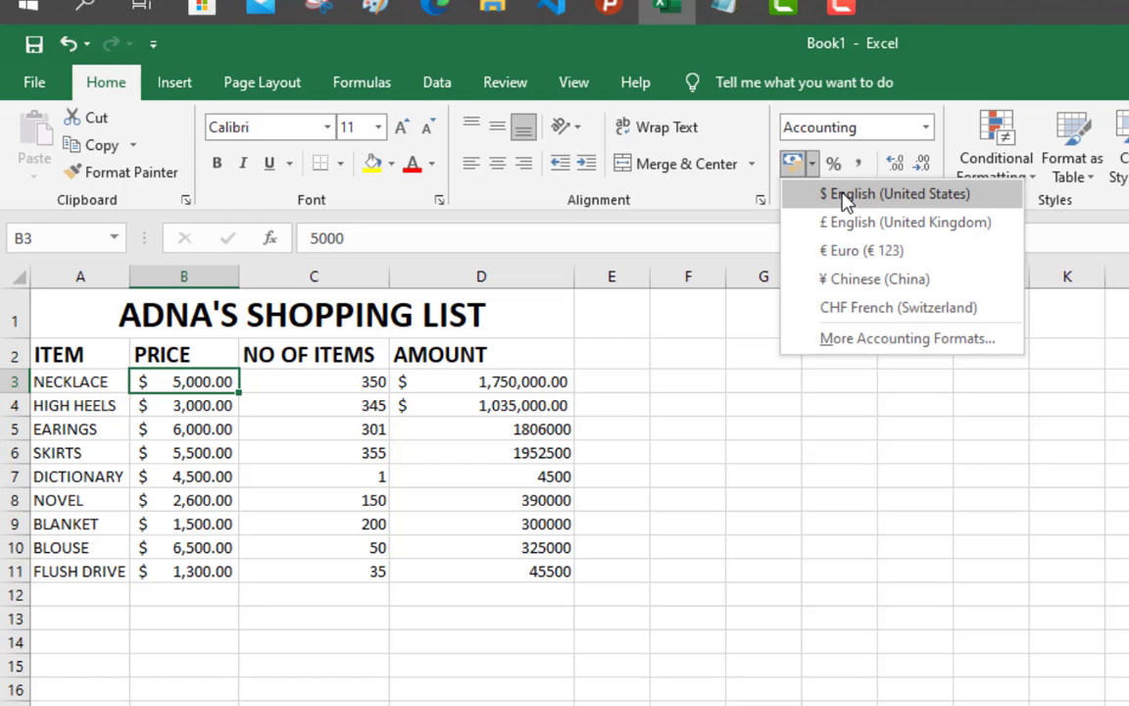
click(470, 421)
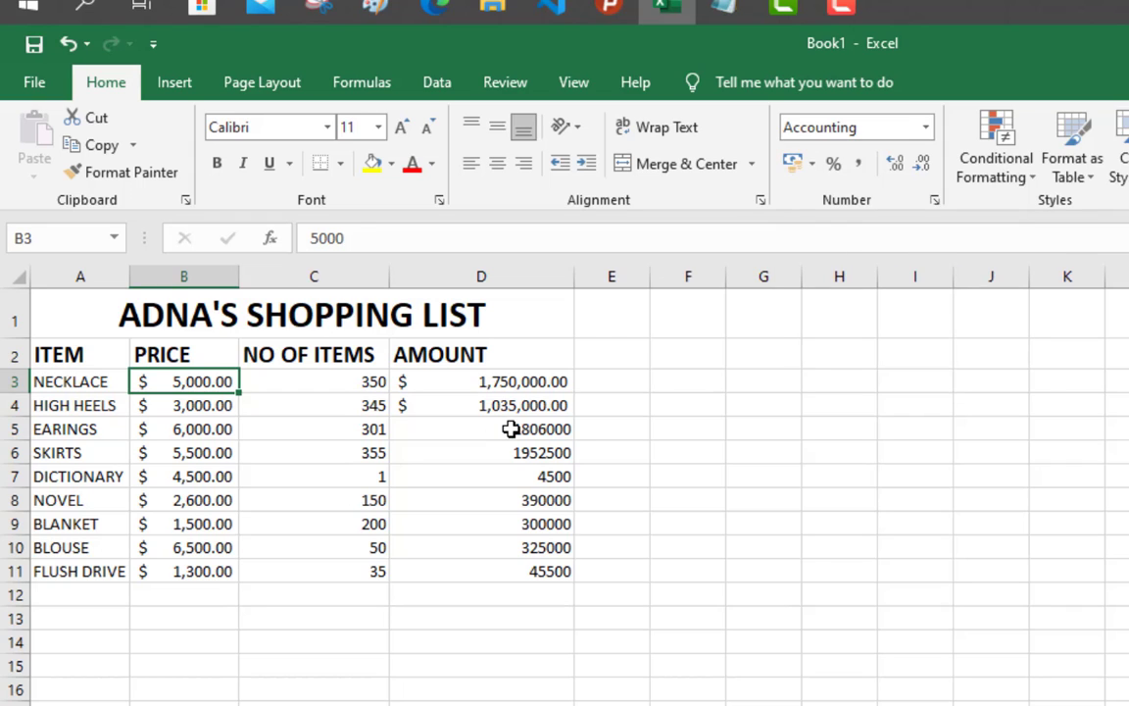
Step: Apply the $ English (United States) accounting format to the EARINGS and SKIRTS amounts in D5 and D6
click(516, 428)
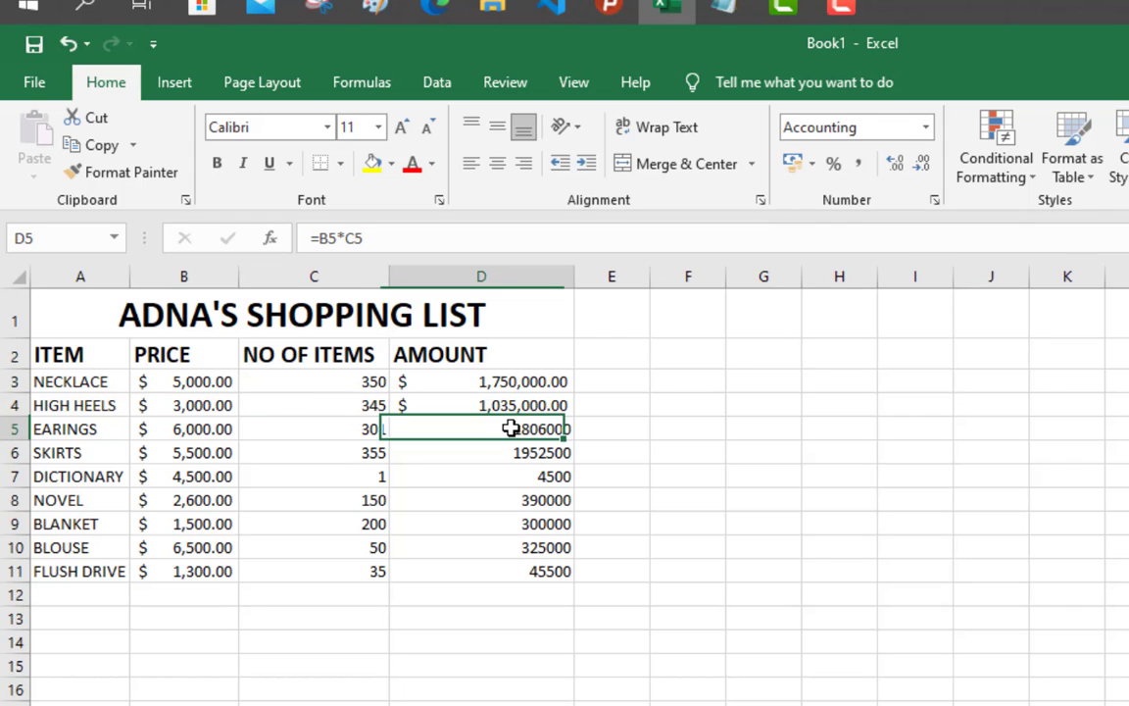
click(812, 165)
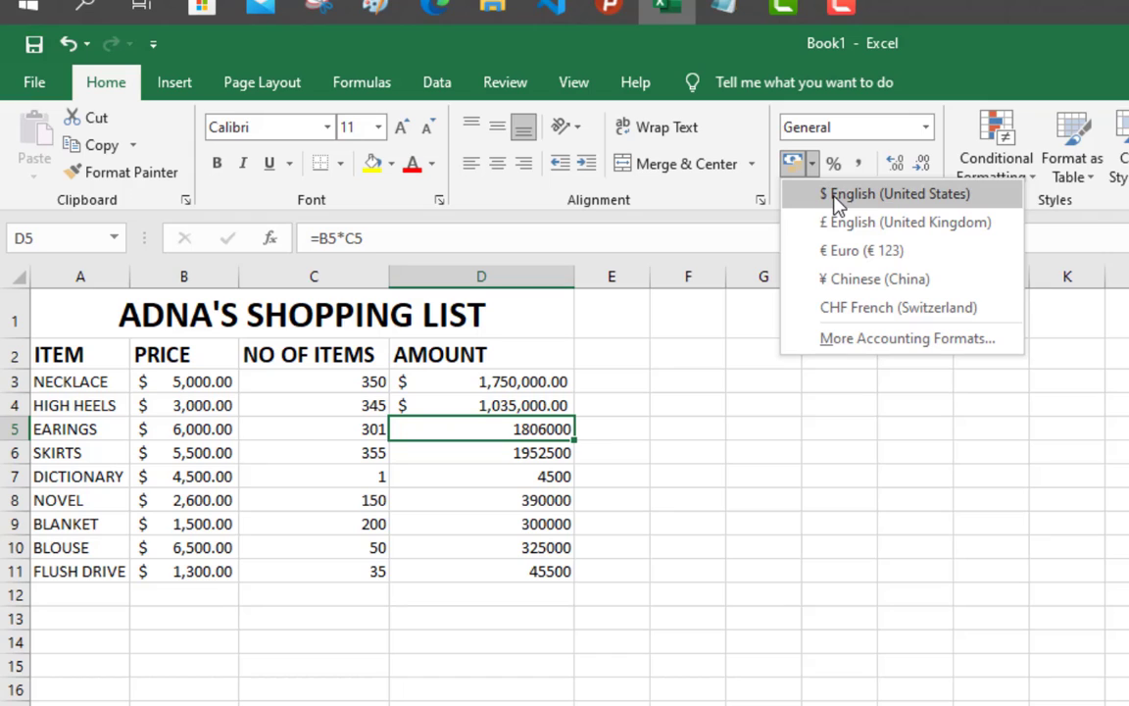
click(838, 196)
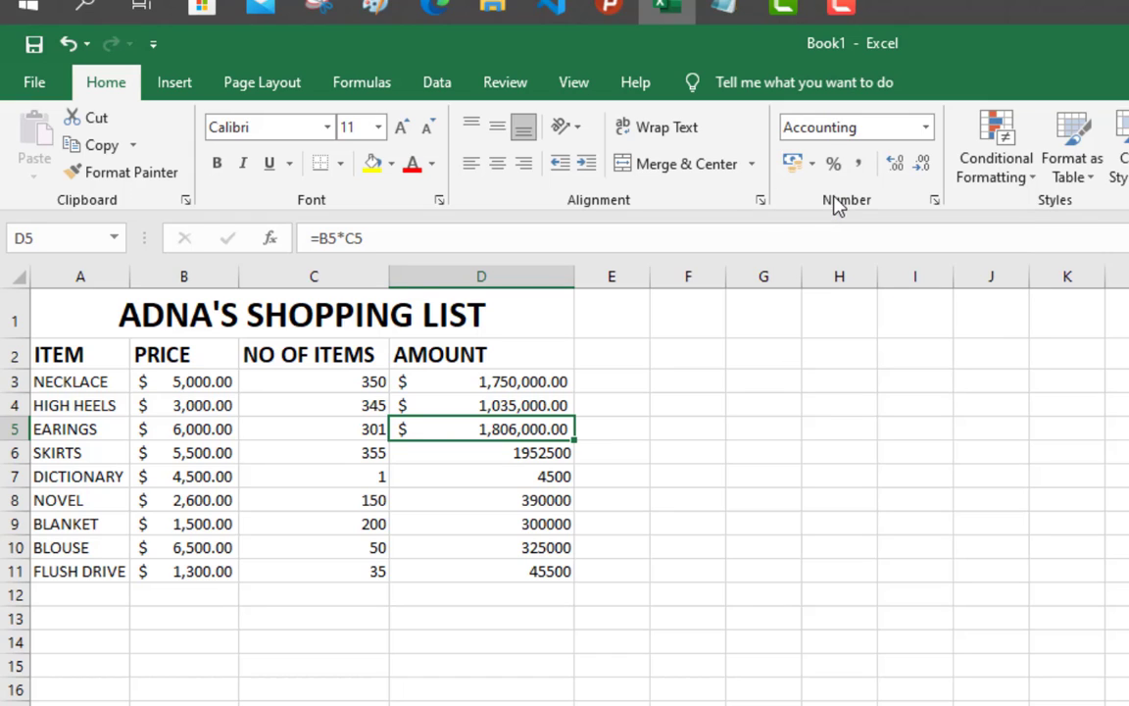
click(517, 456)
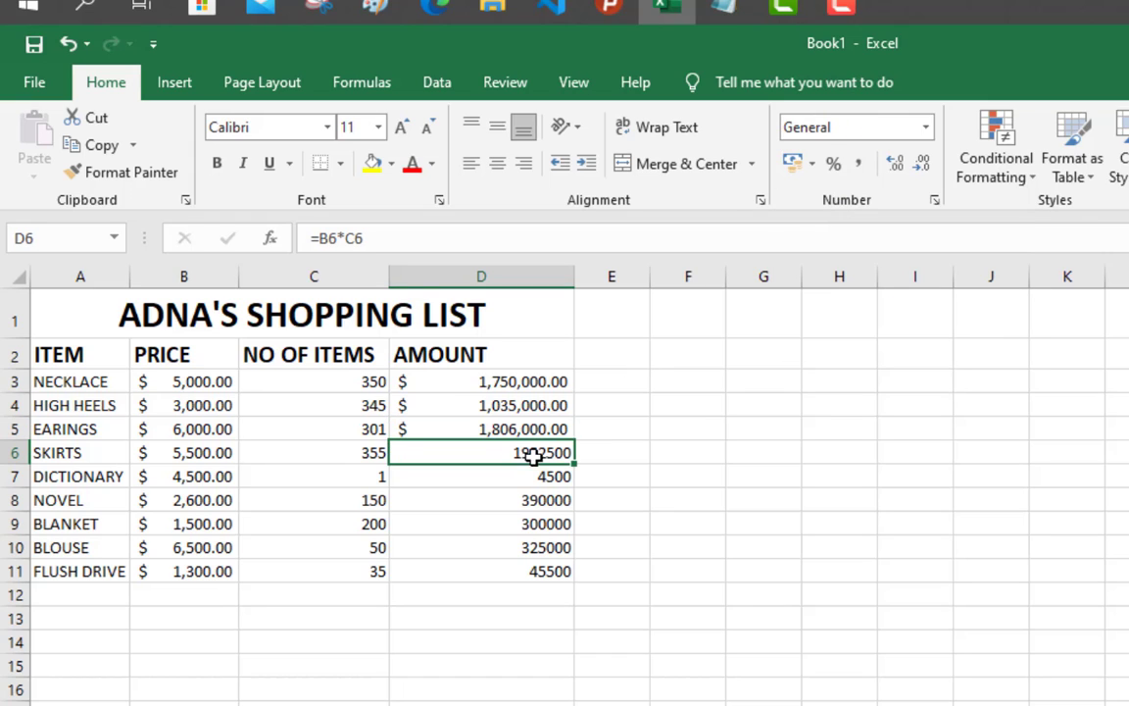
click(812, 169)
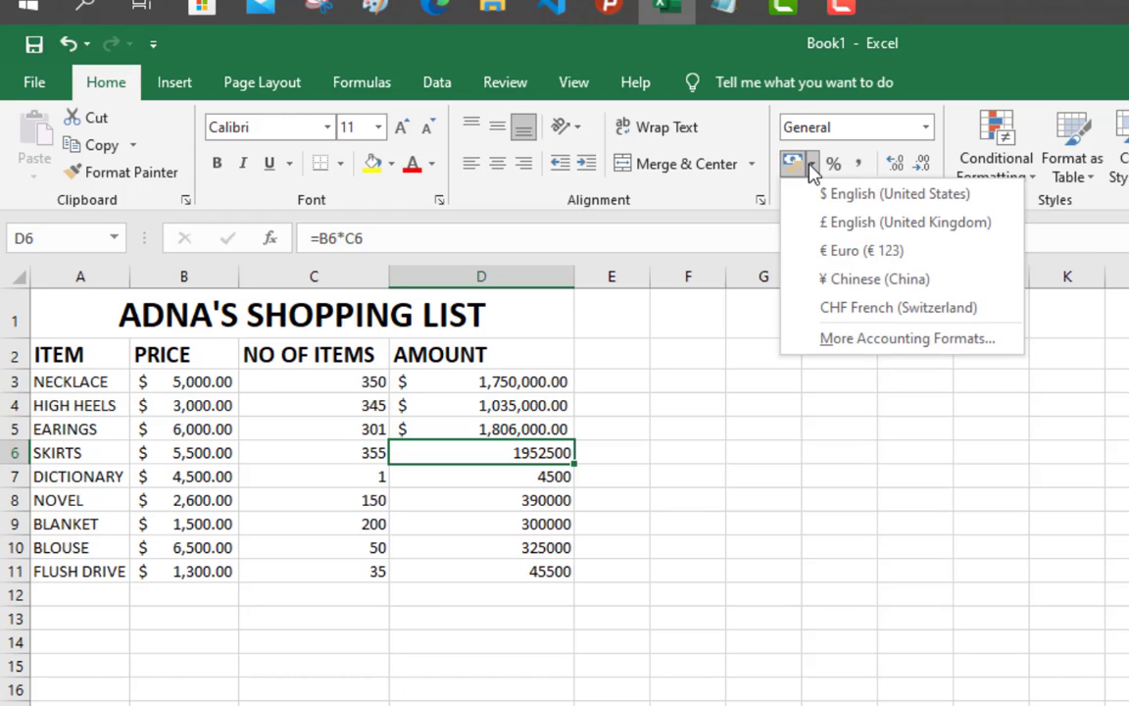
click(833, 193)
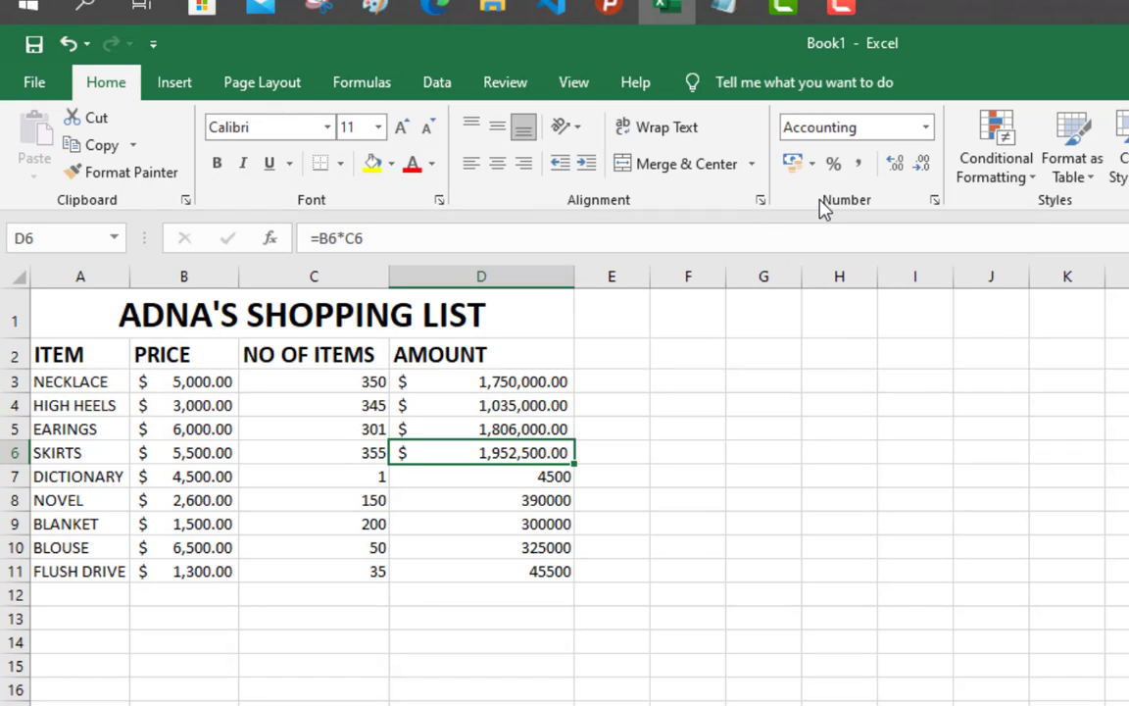
Step: Apply the $ accounting format to the DICTIONARY and NOVEL amounts in D7 and D8
click(547, 475)
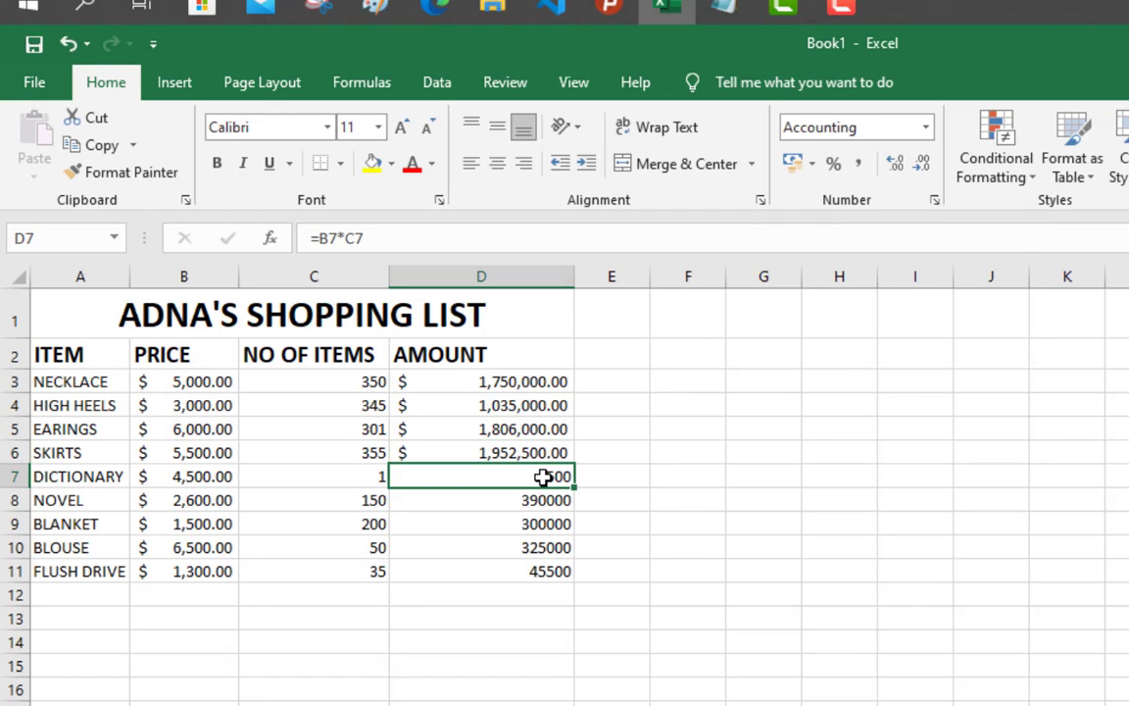
click(811, 165)
click(841, 194)
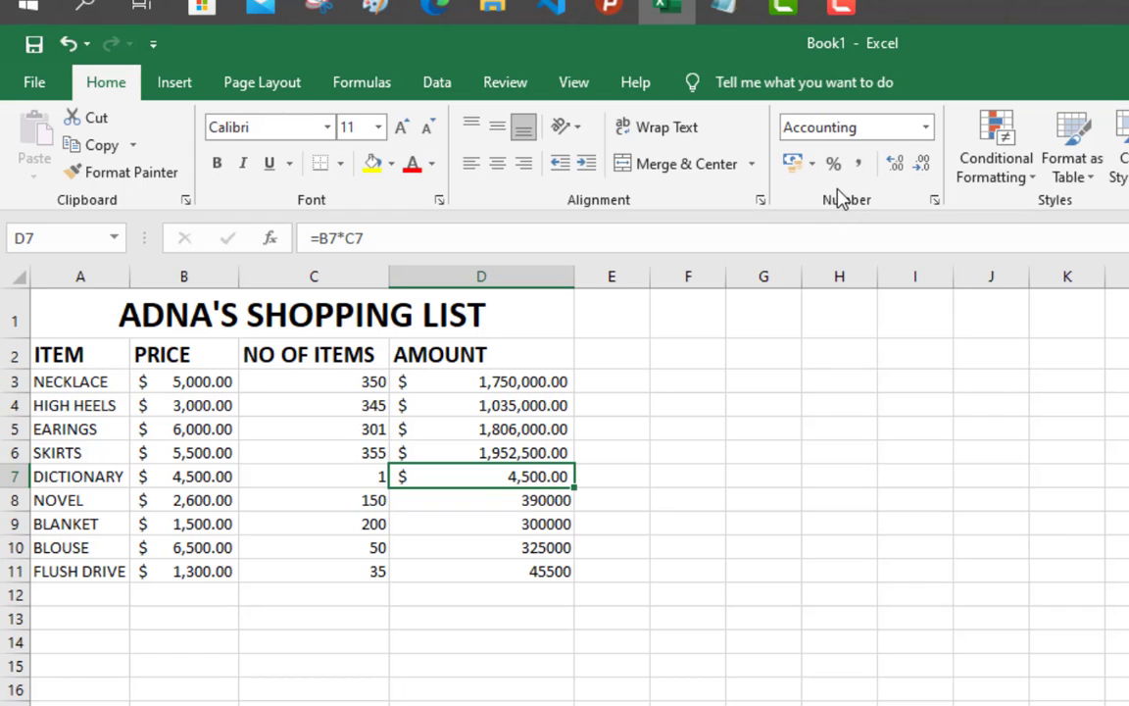
click(485, 504)
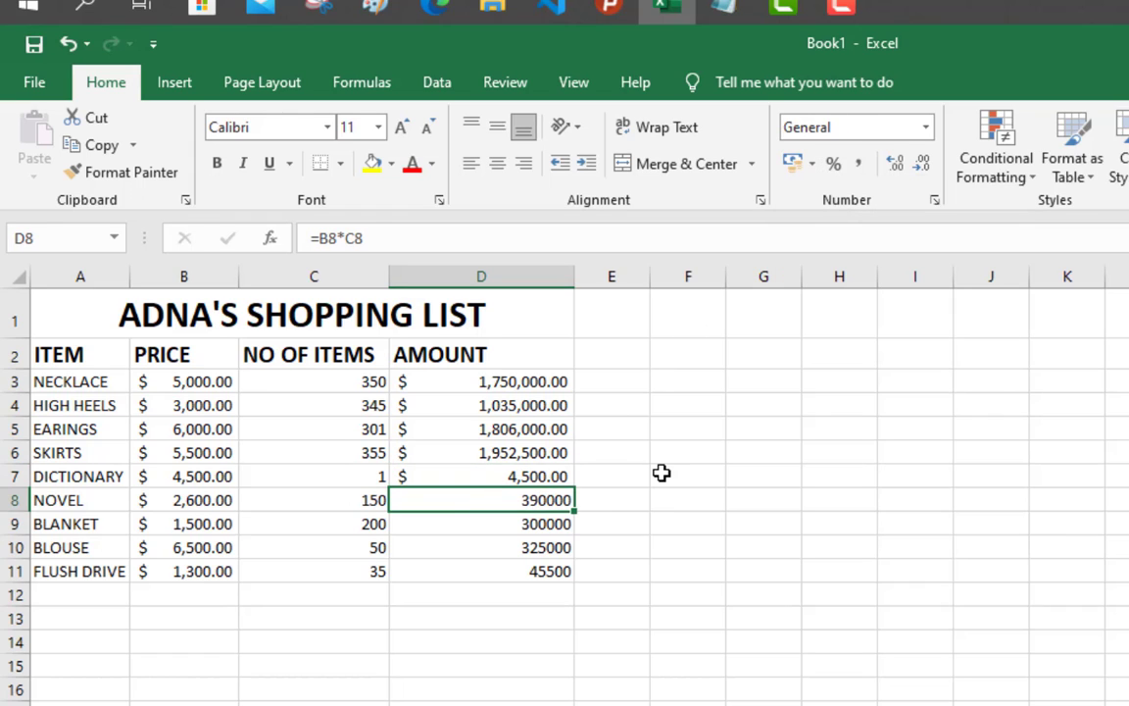
click(812, 164)
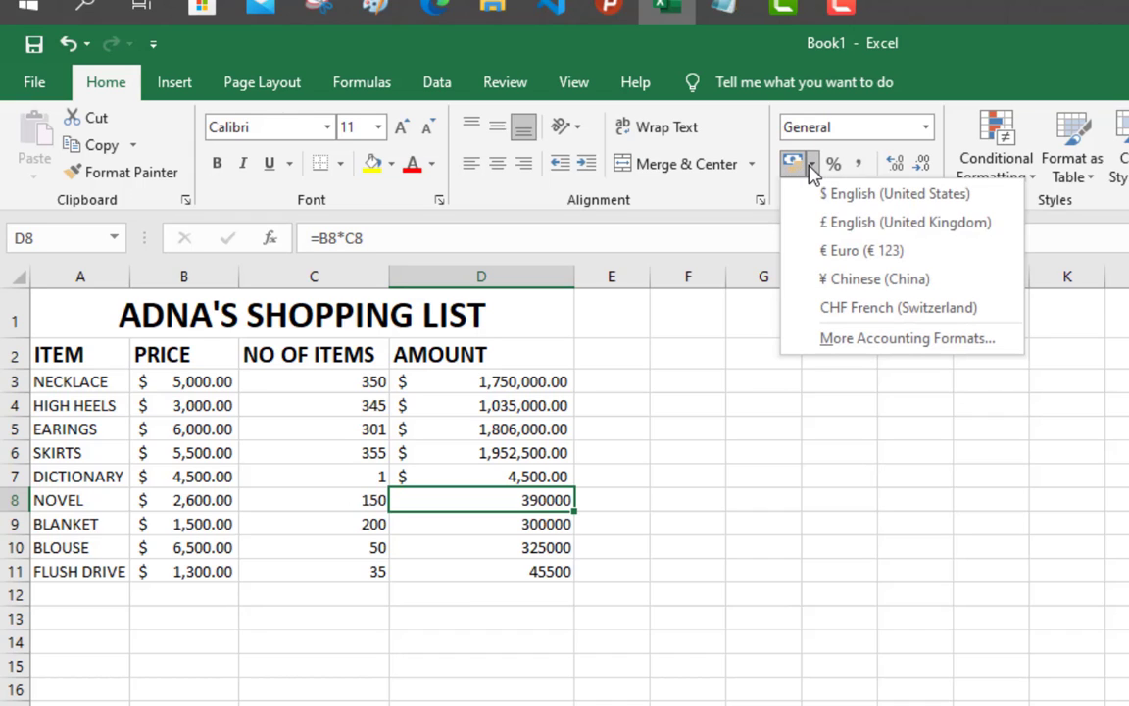
key(Escape)
click(792, 163)
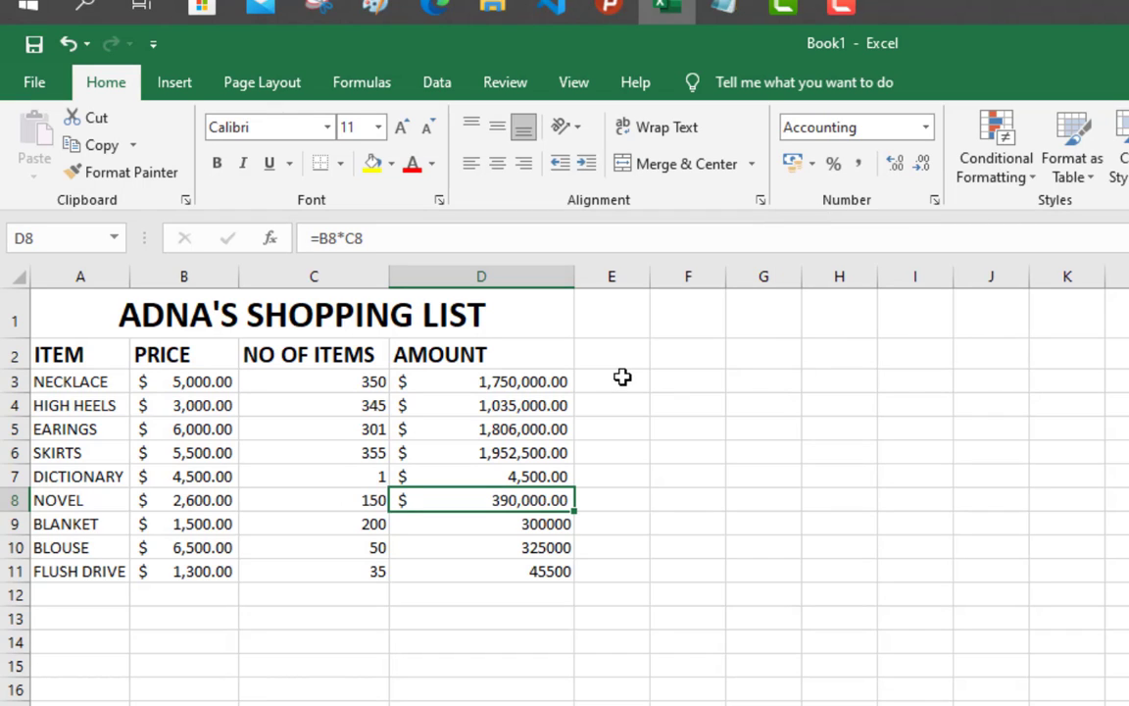
Step: Apply the $ English (United States) accounting format to the BLANKET and BLOUSE amounts in D9 and D10
click(485, 524)
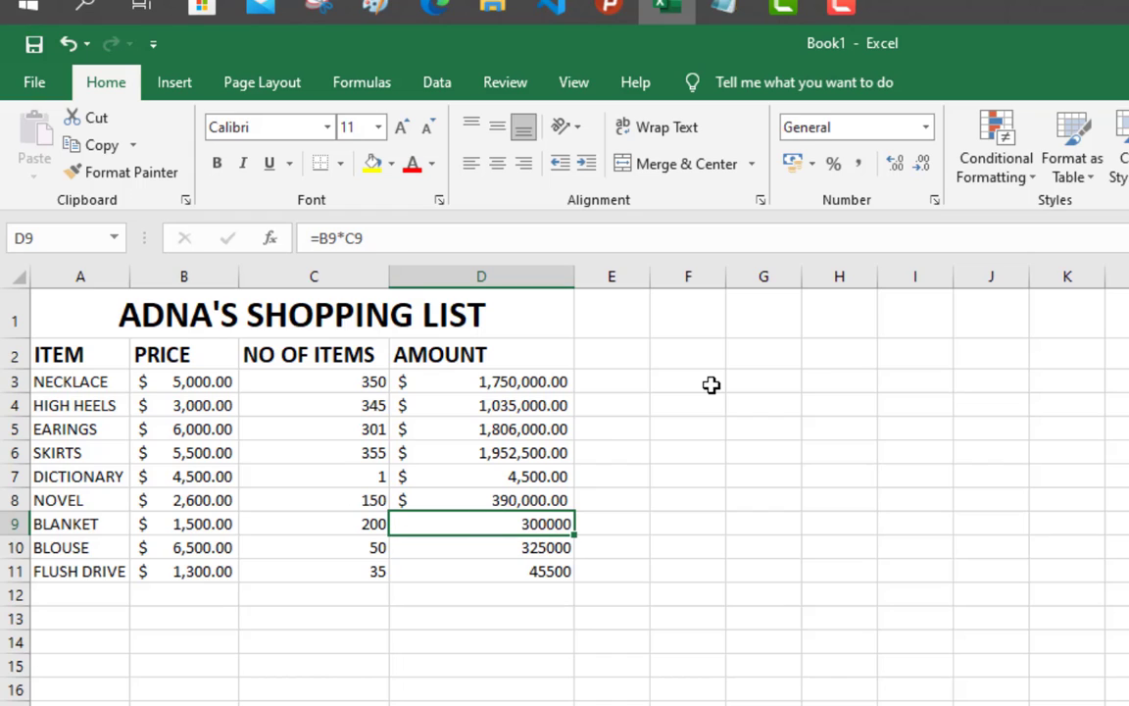
click(811, 165)
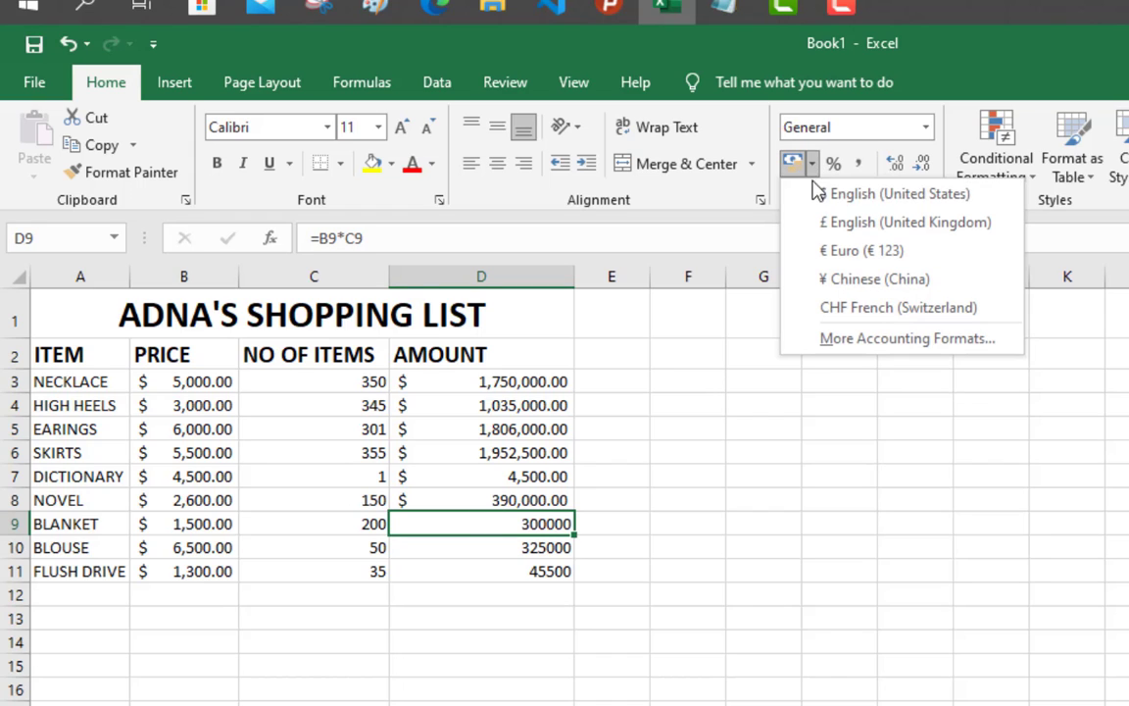
click(819, 192)
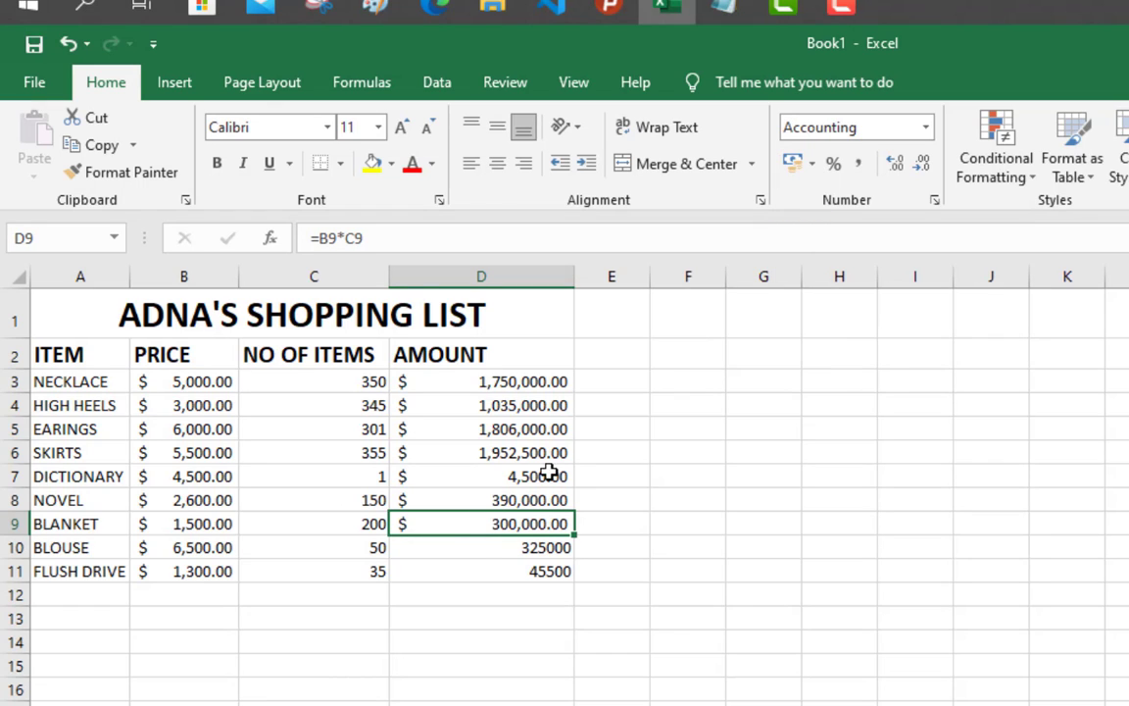
click(484, 545)
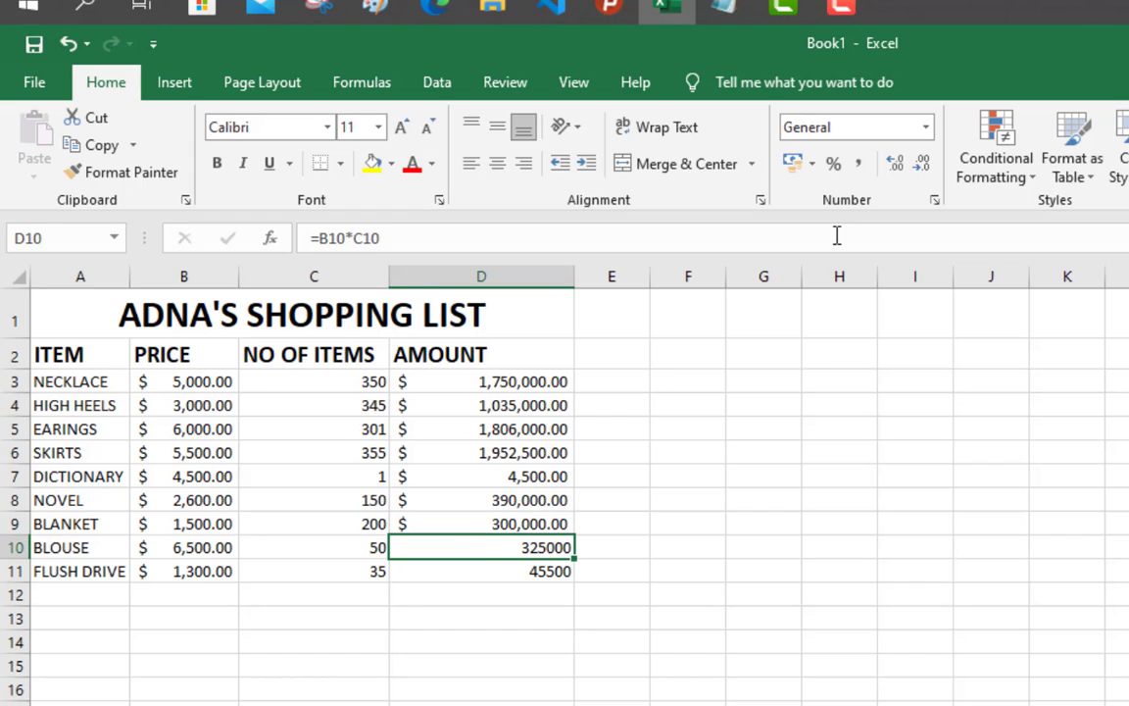
click(811, 165)
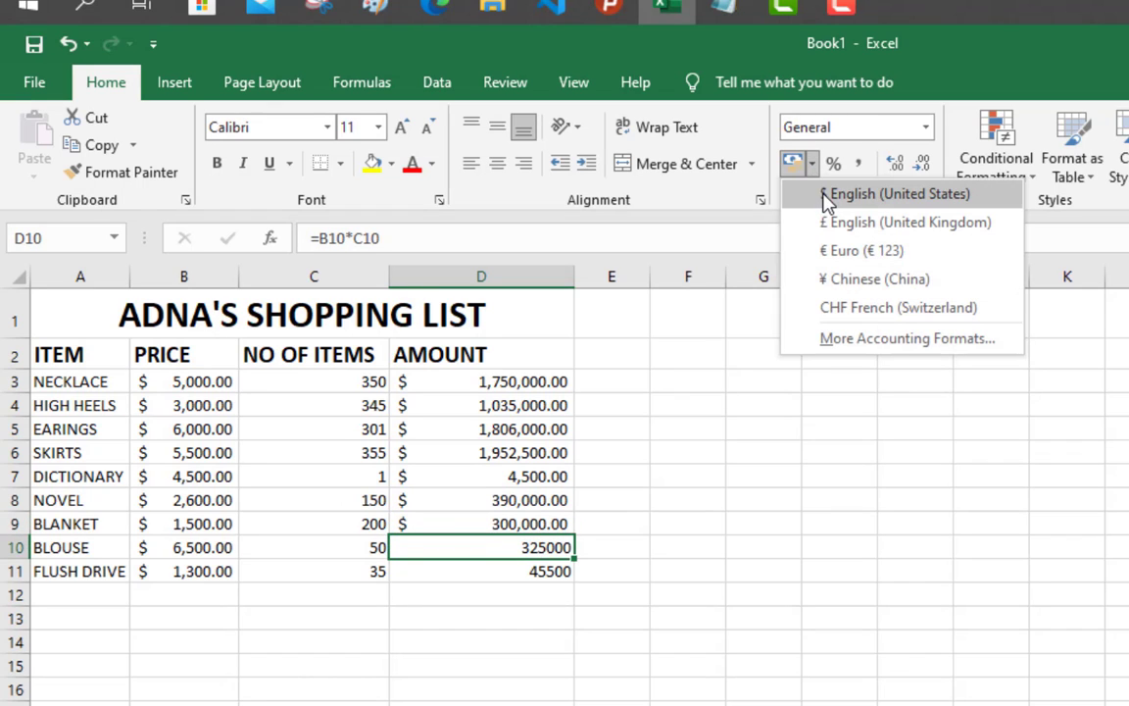
click(824, 194)
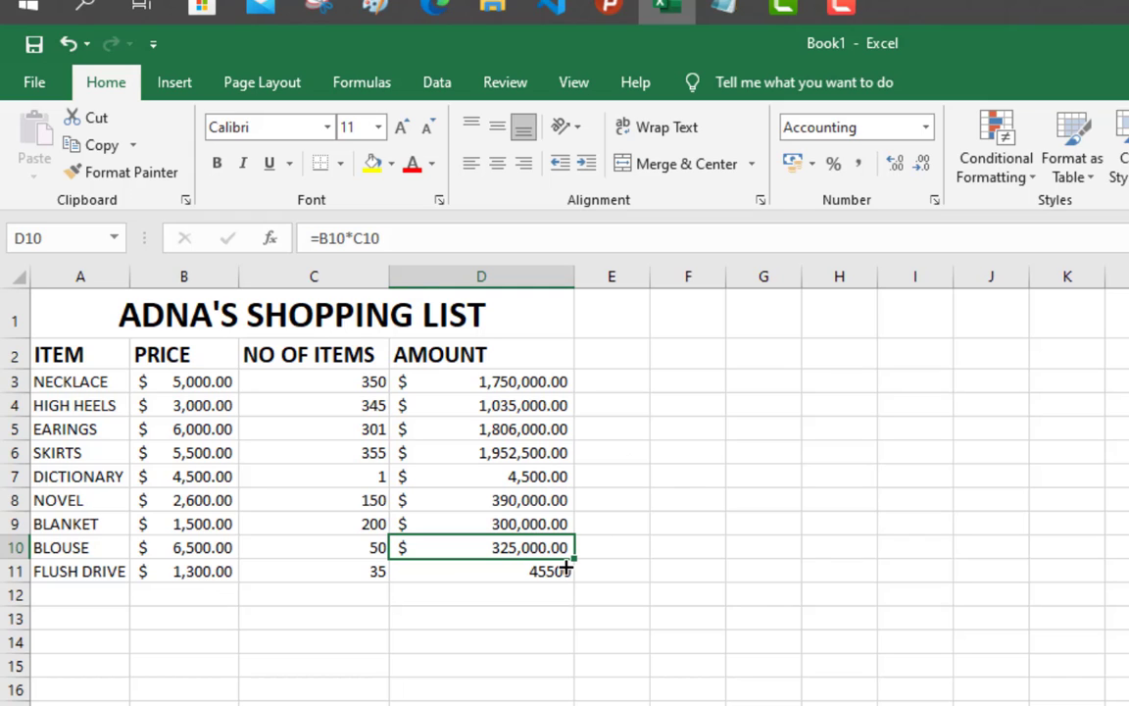
Step: Apply the $ English (United States) accounting format to the FLUSH DRIVE amount in D11
click(527, 575)
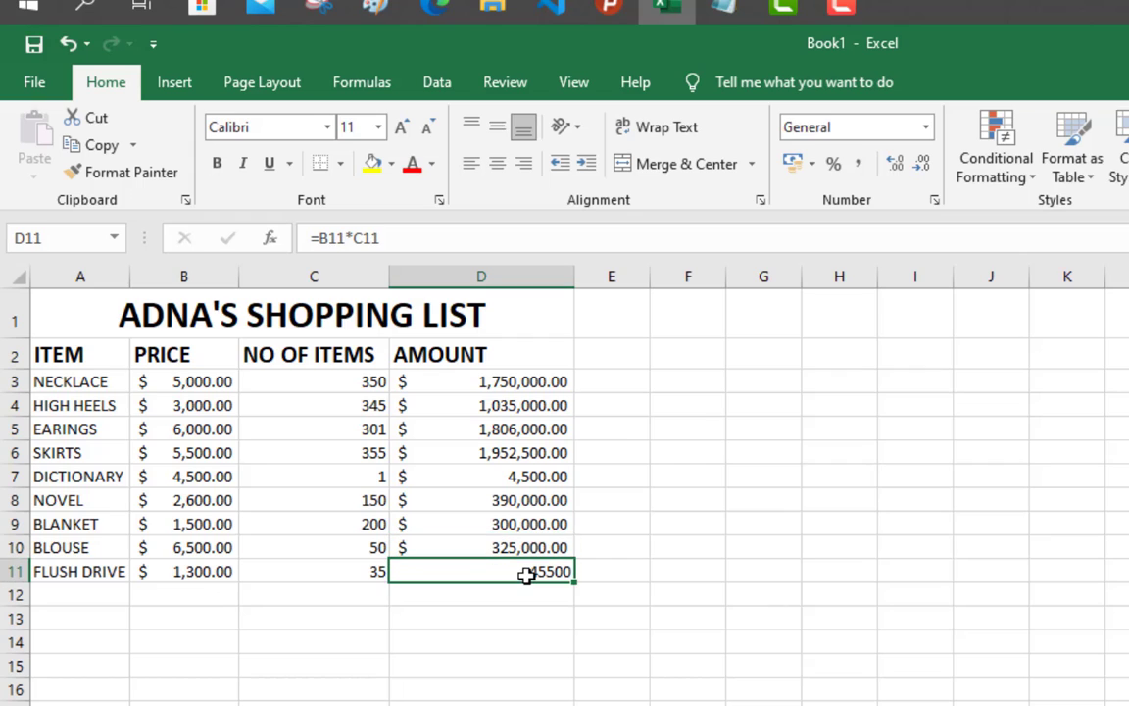
click(811, 163)
click(820, 196)
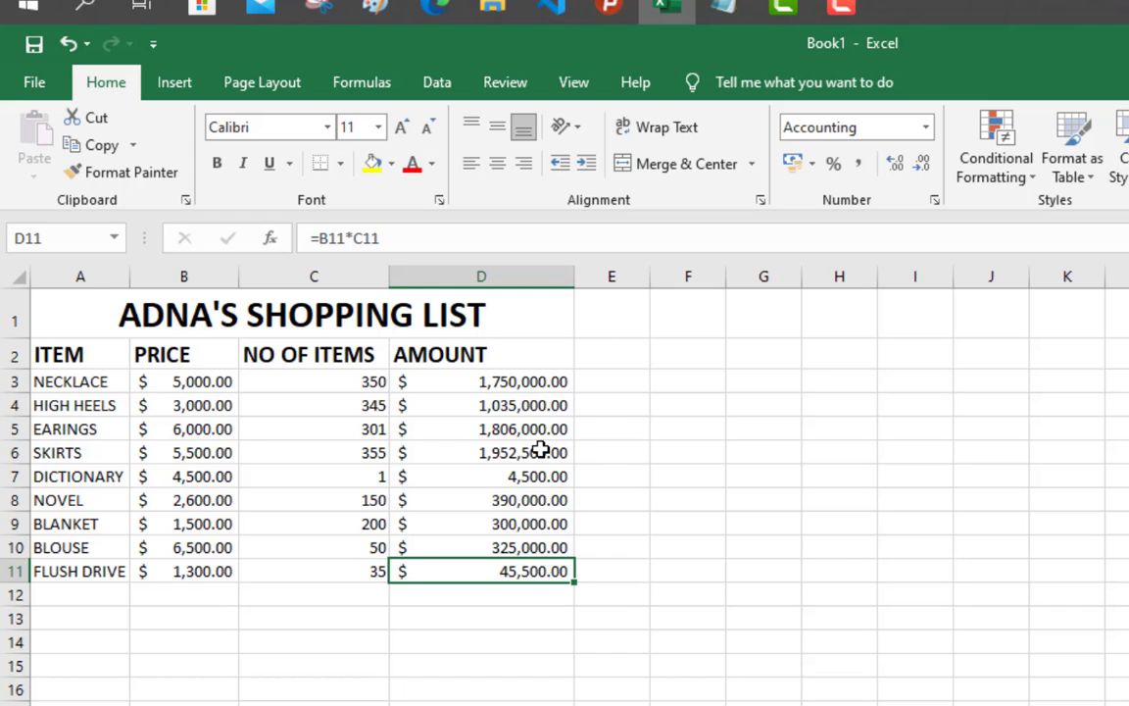
click(494, 478)
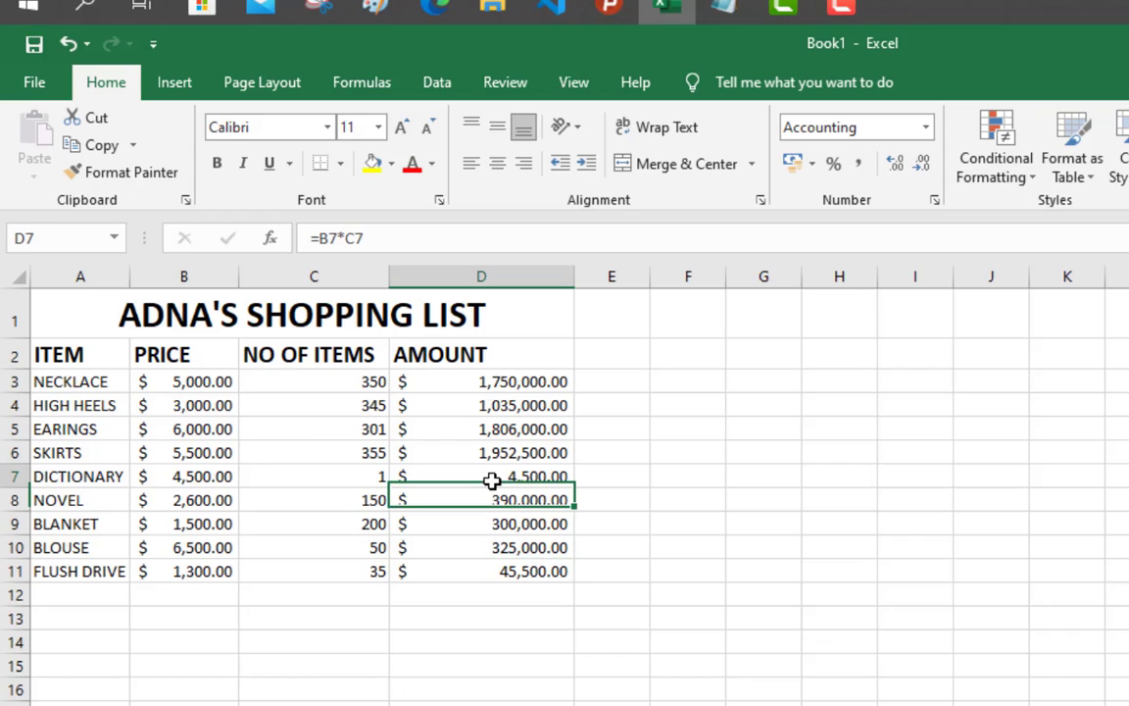
click(498, 554)
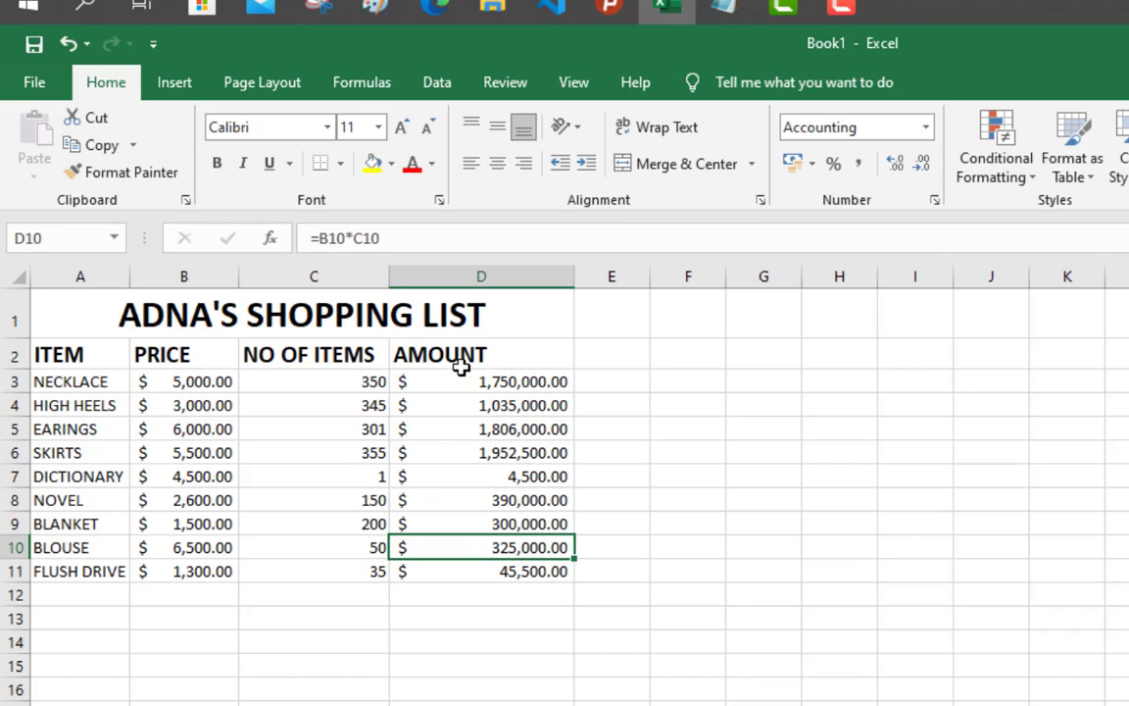
click(213, 499)
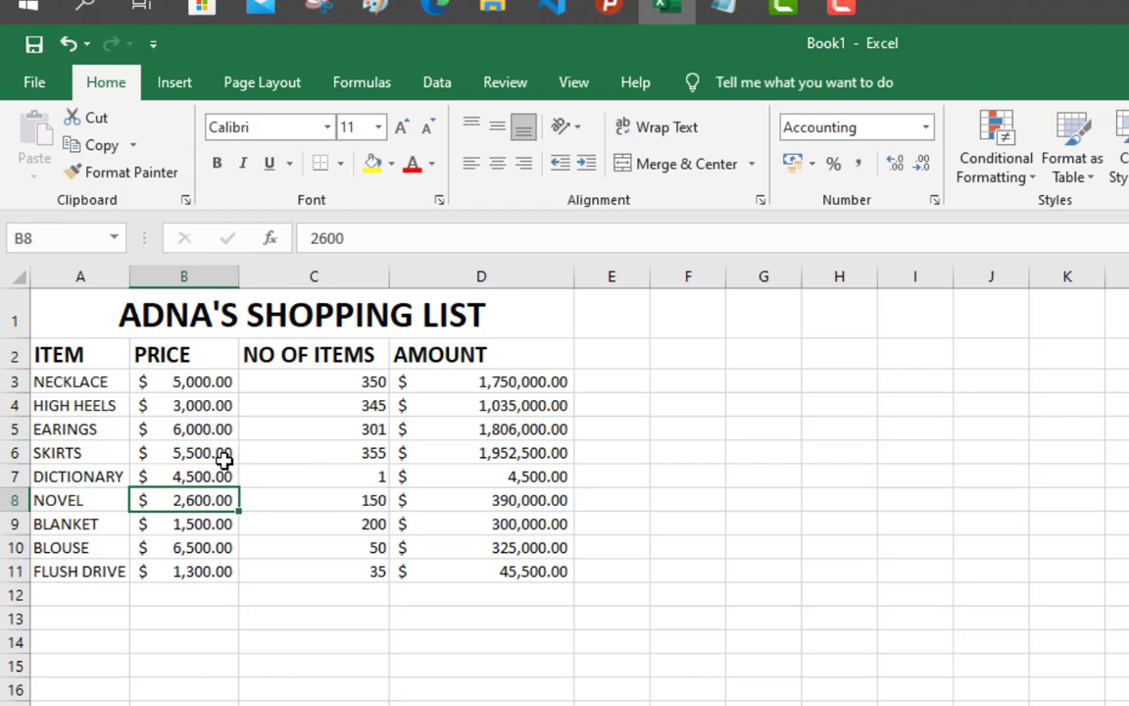
click(217, 467)
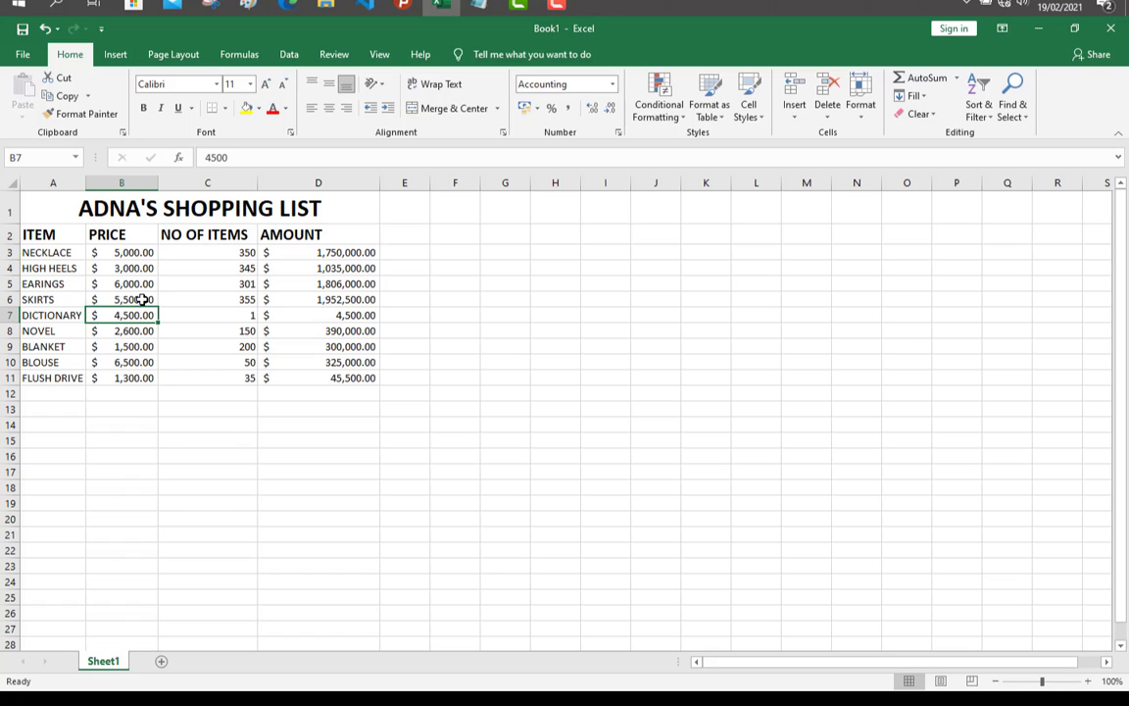
click(142, 299)
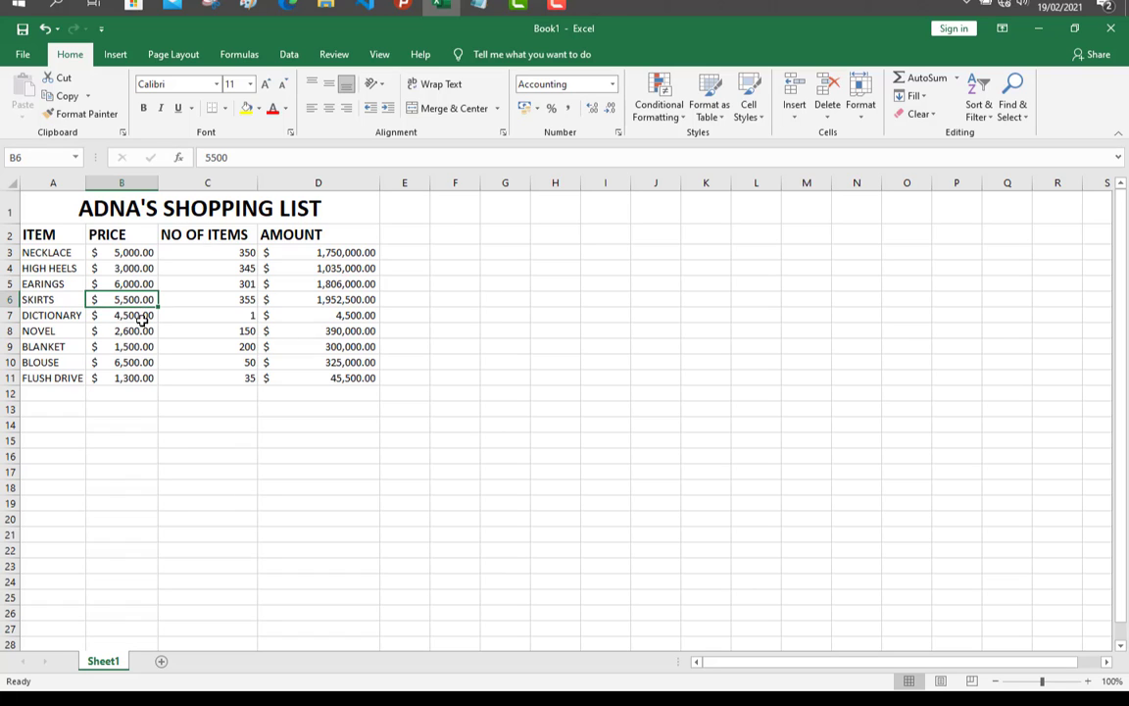
click(141, 332)
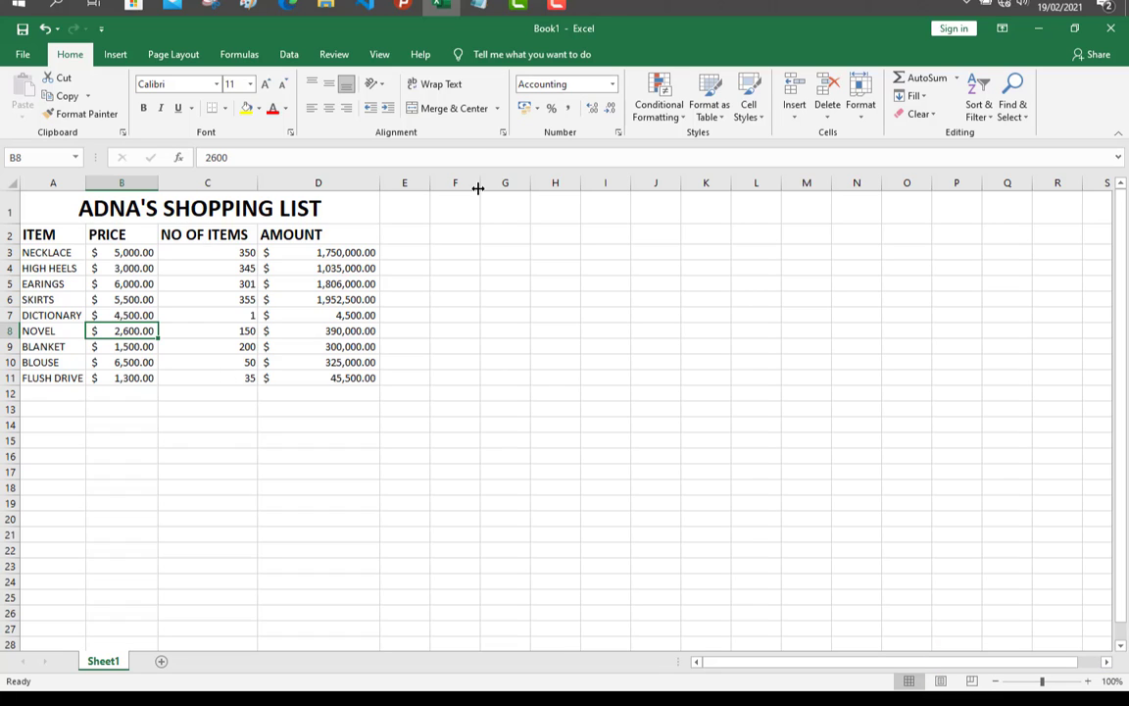
click(554, 6)
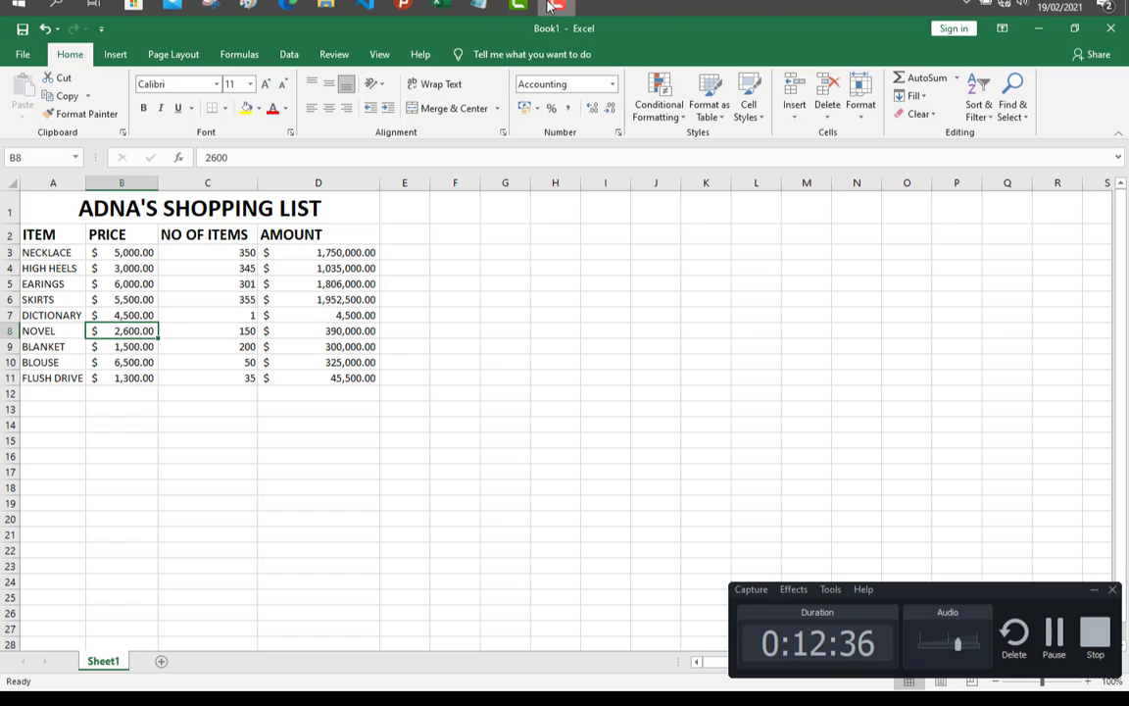